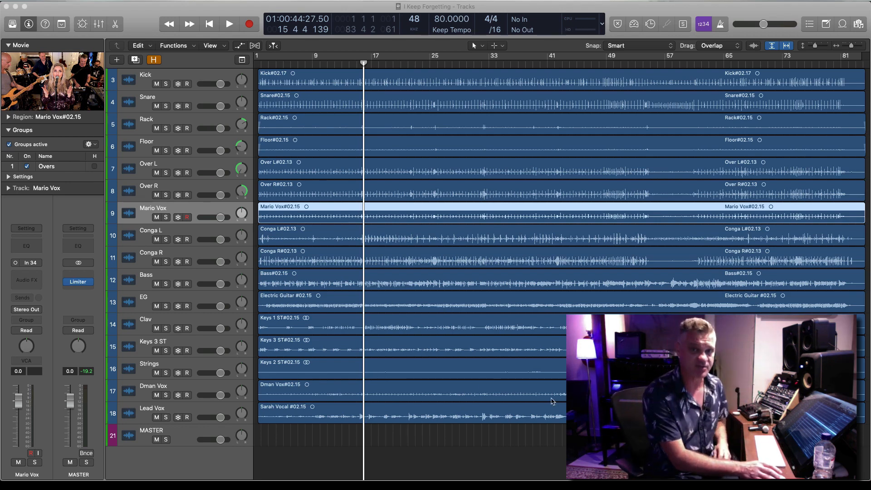
Select the Kick region and play the full song from the project start, with all tracks' regions in view
{"action": "left_click", "coordinate": [300, 80]}
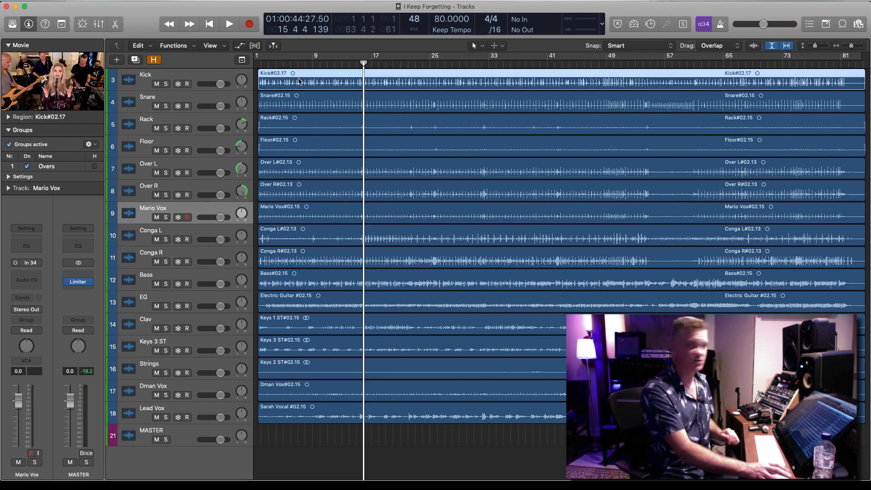
{"action": "key", "text": "Return"}
{"action": "key", "text": "space"}
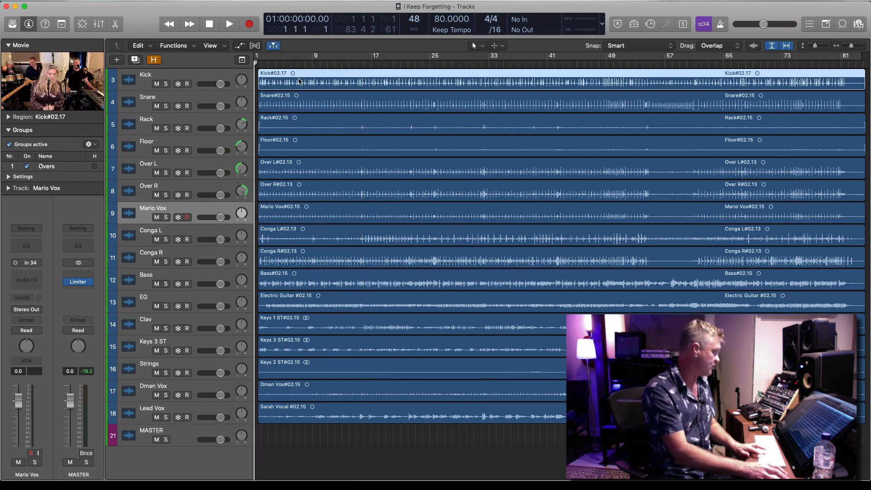
{"action": "key", "text": "super+Down"}
{"action": "key", "text": "super+Up"}
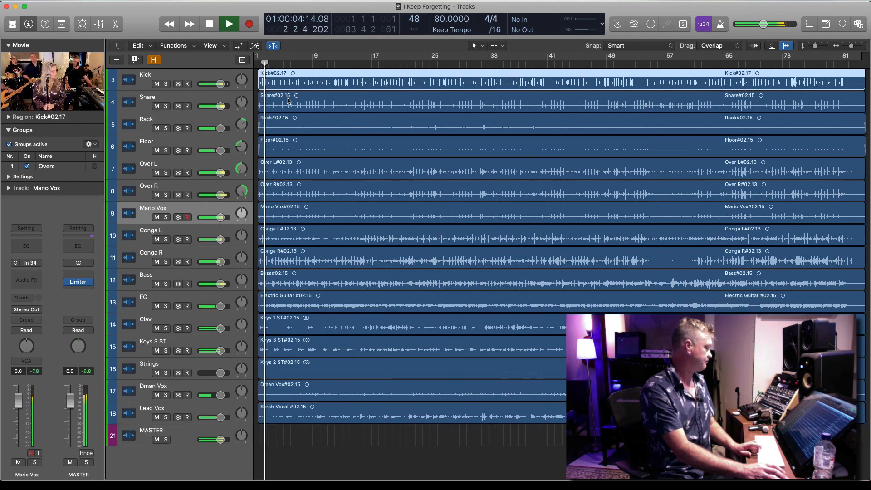
{"action": "key", "text": "super+Left"}
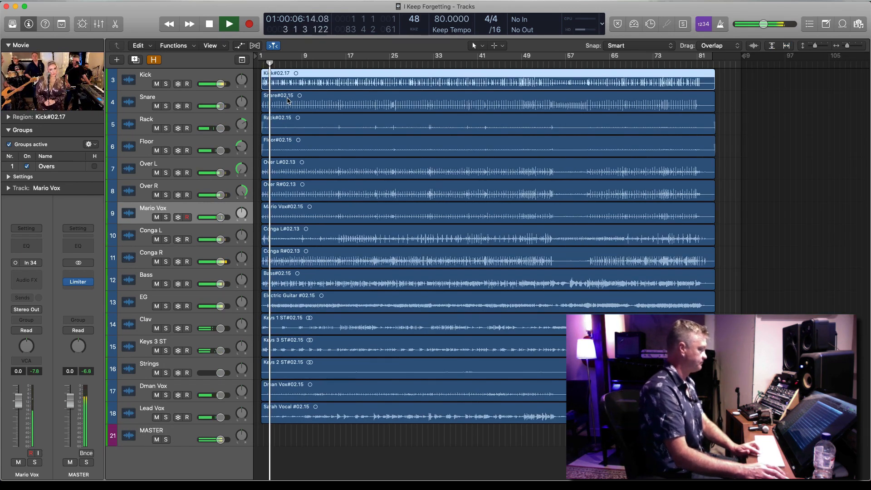
Open the song's movie in a floating window and position it over the upper part of the tracks during playback
{"action": "double_click", "coordinate": [47, 82]}
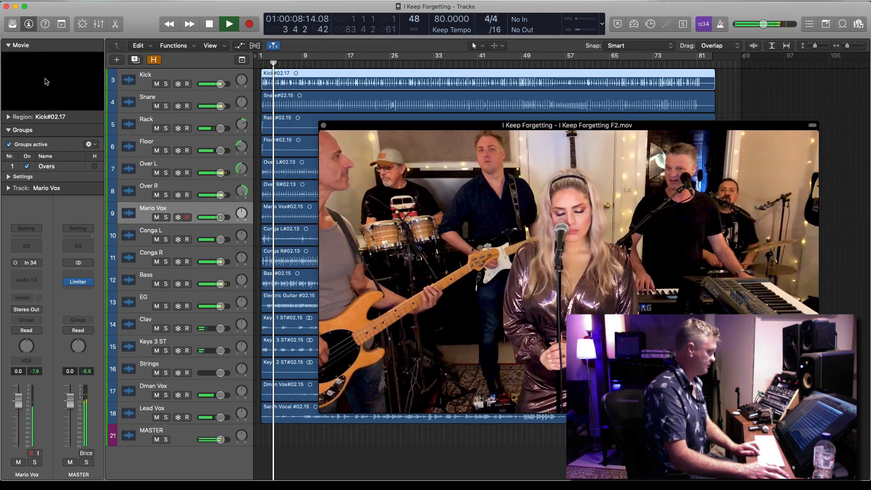
{"action": "left_click_drag", "start_coordinate": [495, 132], "coordinate": [314, 25]}
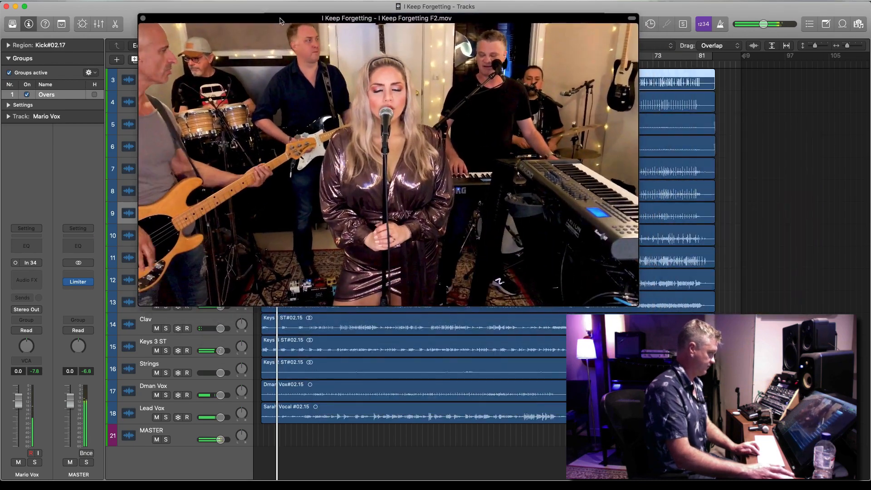
{"action": "key", "text": "super+Down"}
{"action": "key", "text": "super+Up"}
{"action": "key", "text": "super+Up"}
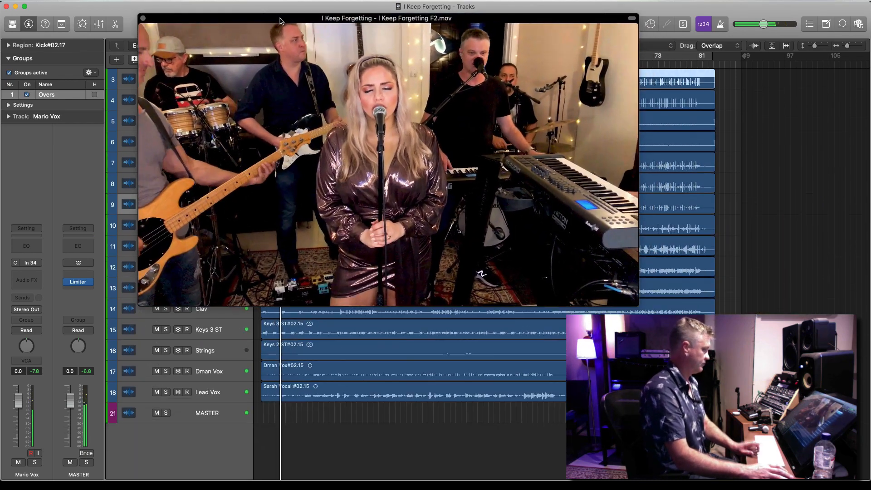
{"action": "mouse_move", "coordinate": [438, 79]}
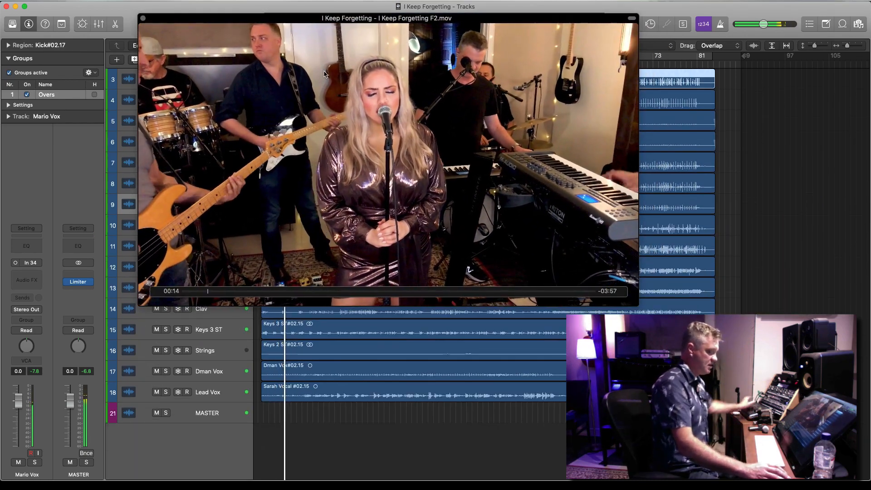
{"action": "left_click_drag", "start_coordinate": [313, 17], "coordinate": [262, 5]}
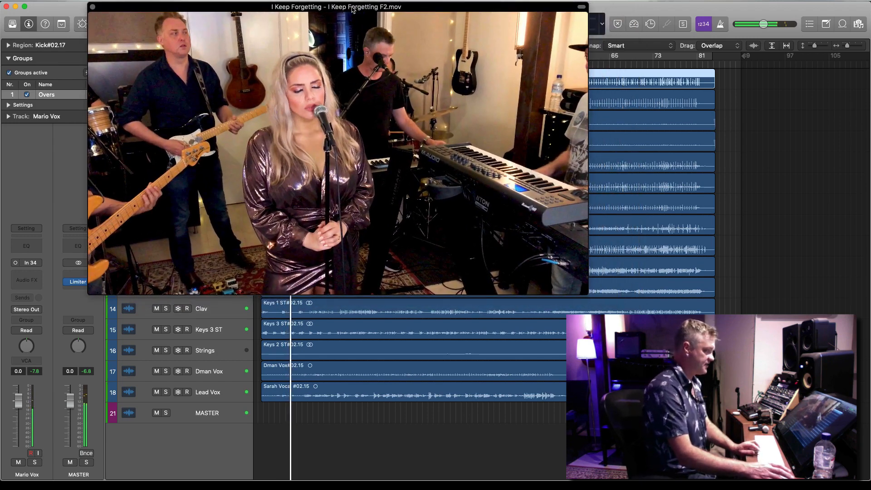
{"action": "left_click_drag", "start_coordinate": [333, 6], "coordinate": [344, 61]}
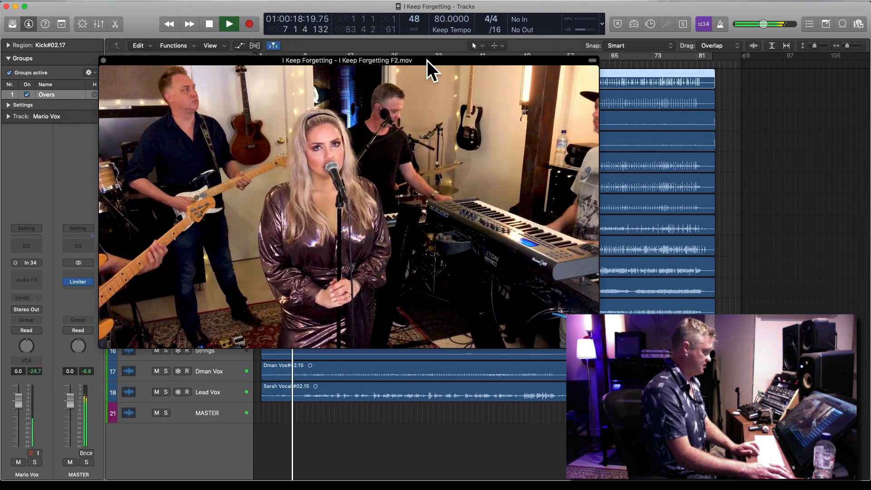
{"action": "left_click_drag", "start_coordinate": [425, 60], "coordinate": [397, 59]}
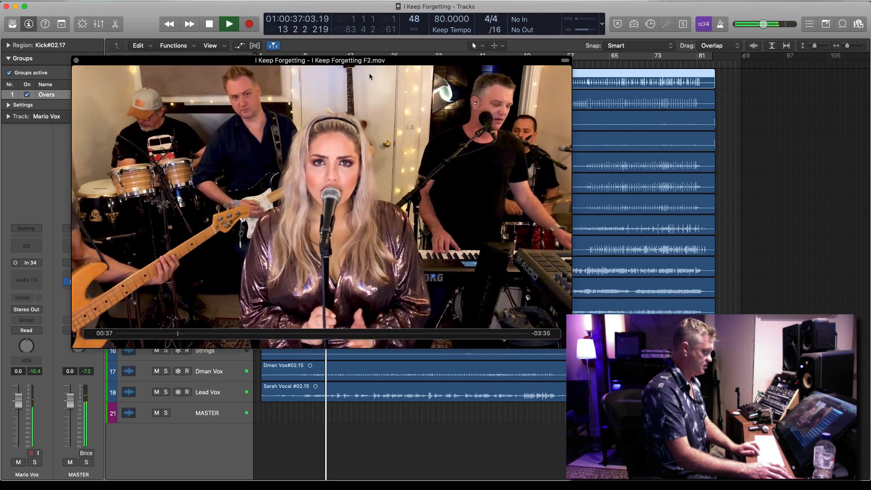
Watch the movie to about bar 16, pausing along the way, and close its floating window before stopping at bar 17
{"action": "key", "text": "space"}
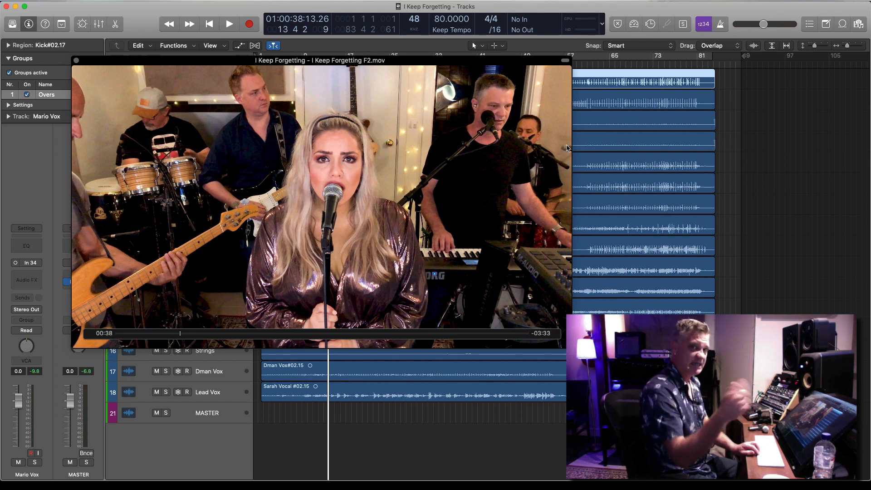
{"action": "key", "text": "space"}
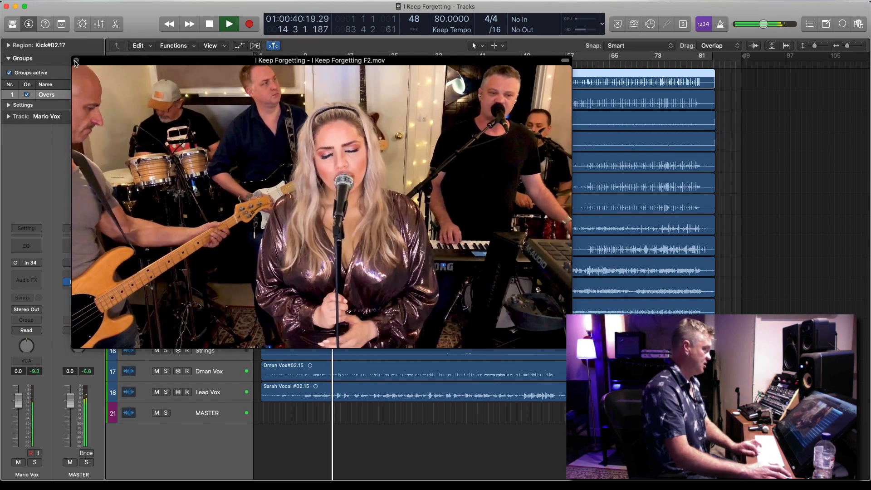
{"action": "key", "text": "space"}
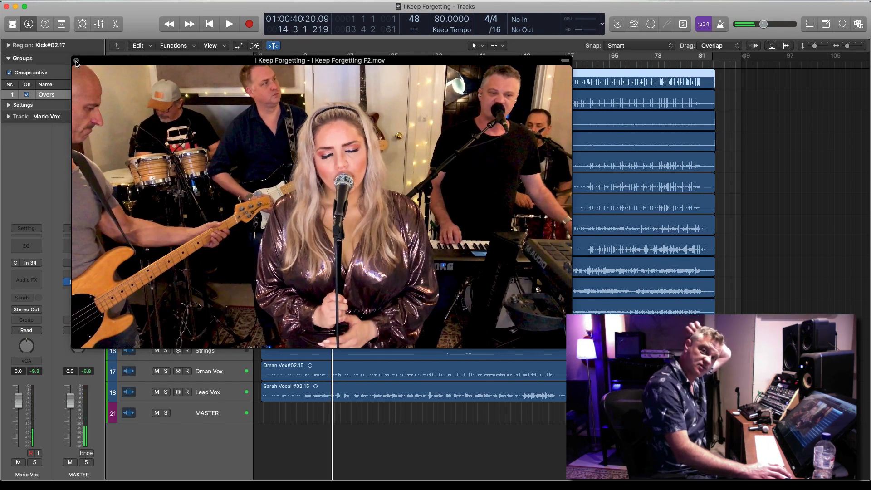
{"action": "key", "text": "space"}
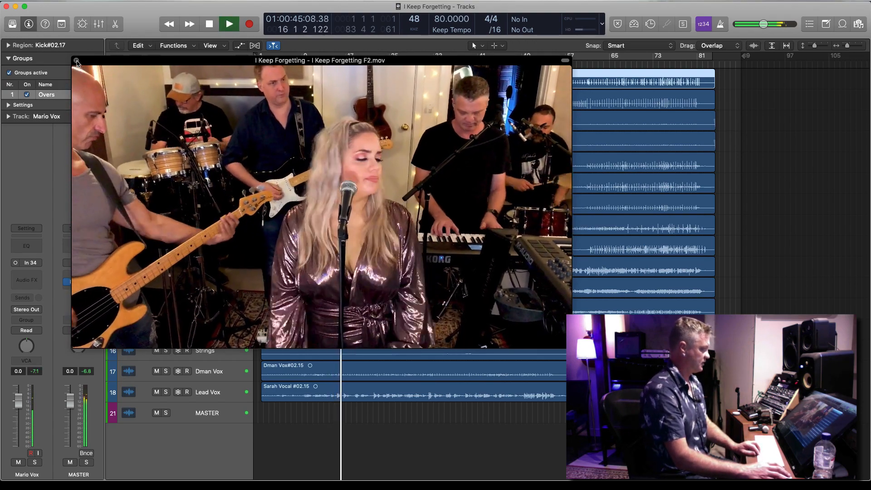
{"action": "left_click", "coordinate": [77, 61]}
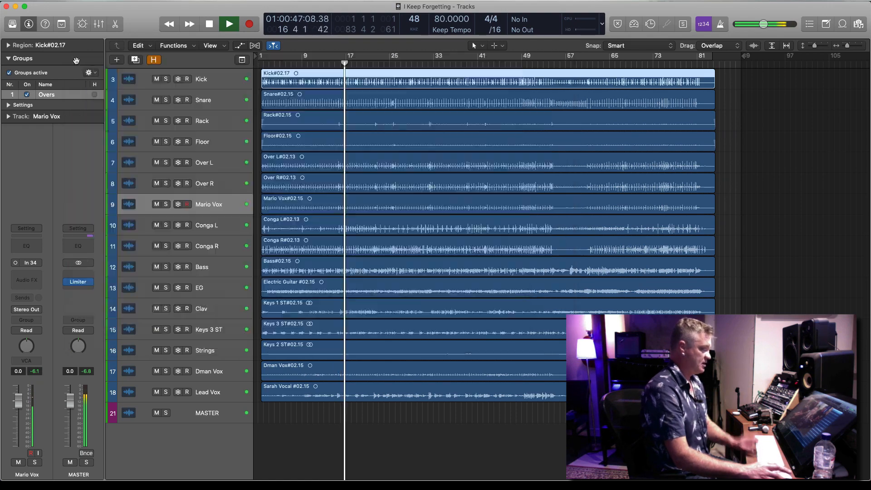
{"action": "key", "text": "space"}
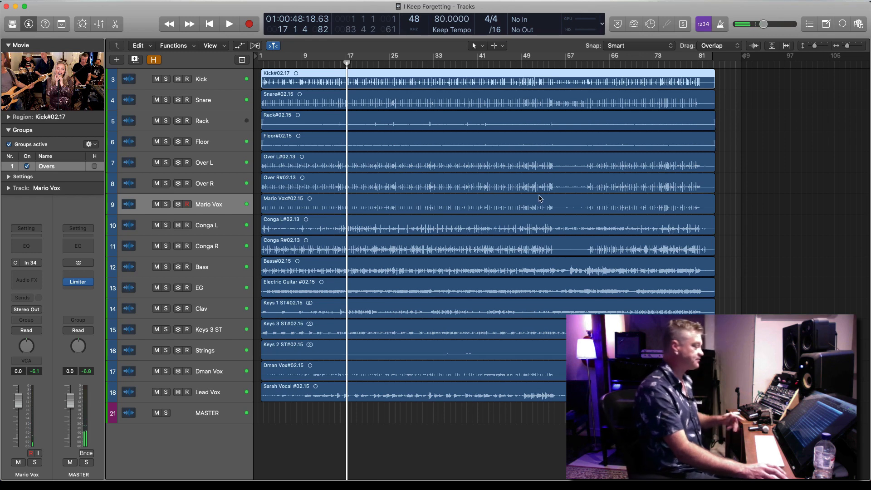
Solo the six drum regions from Kick through Over R and play them from bar 2, with their waveforms enlarged
{"action": "left_click", "coordinate": [493, 414]}
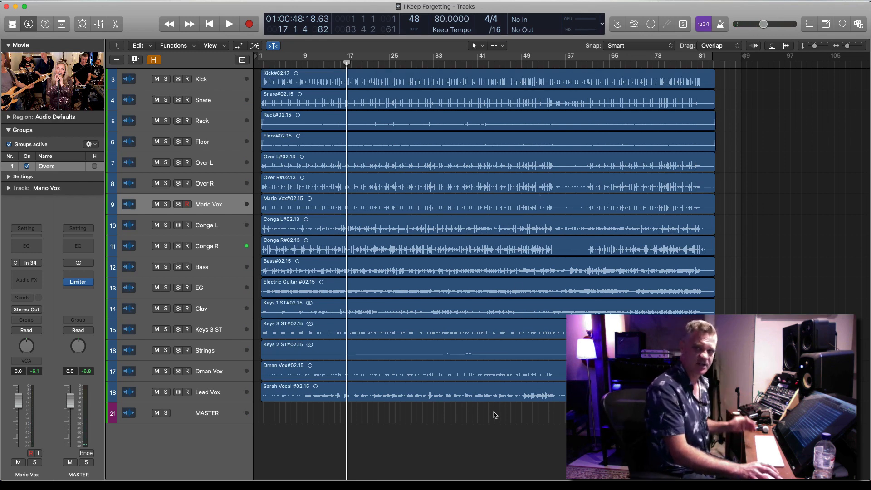
{"action": "left_click_drag", "start_coordinate": [730, 82], "coordinate": [311, 186]}
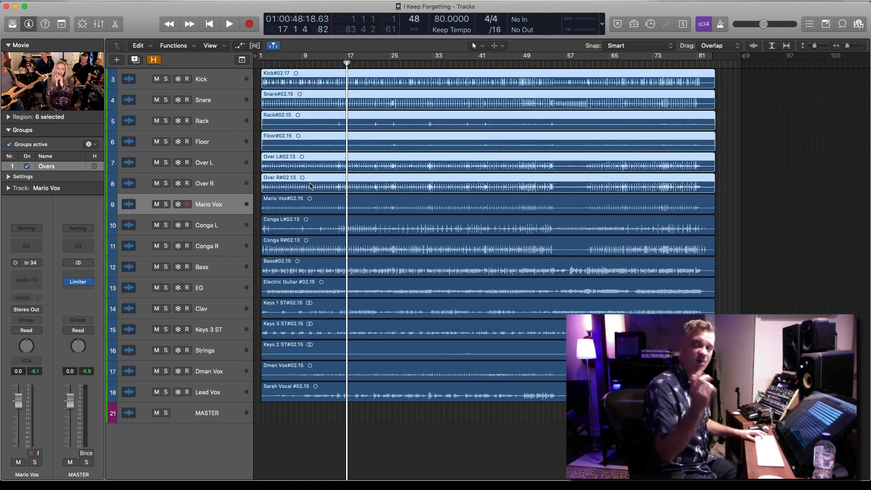
{"action": "key", "text": "Return"}
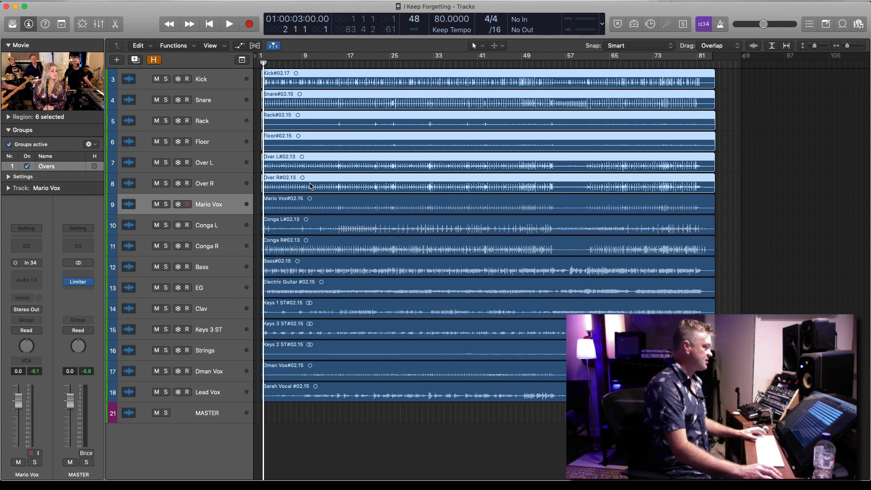
{"action": "key", "text": "ctrl+s"}
{"action": "key", "text": "space"}
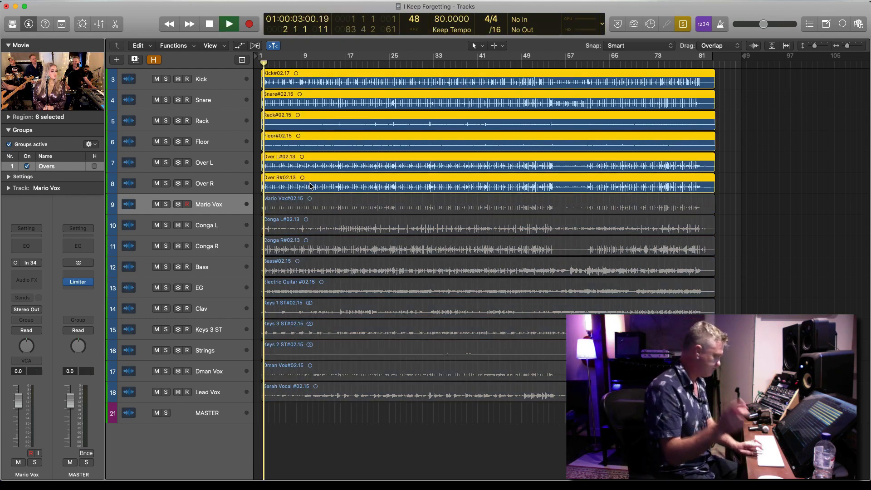
{"action": "key", "text": "super+Right"}
{"action": "key", "text": "super+Right"}
{"action": "key", "text": "super+Right"}
{"action": "key", "text": "super+Right"}
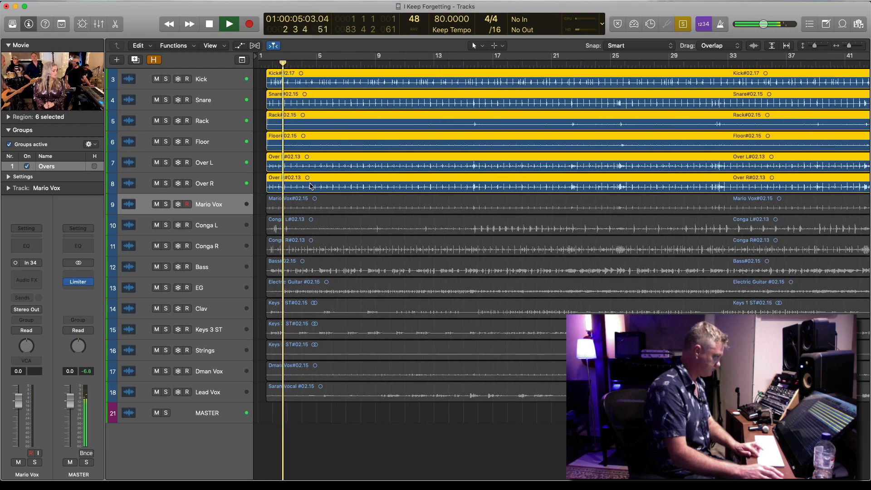
{"action": "key", "text": "super+Down"}
{"action": "key", "text": "super+Down"}
{"action": "key", "text": "super+Down"}
{"action": "key", "text": "super+Down"}
{"action": "key", "text": "super+Down"}
{"action": "key", "text": "super+Down"}
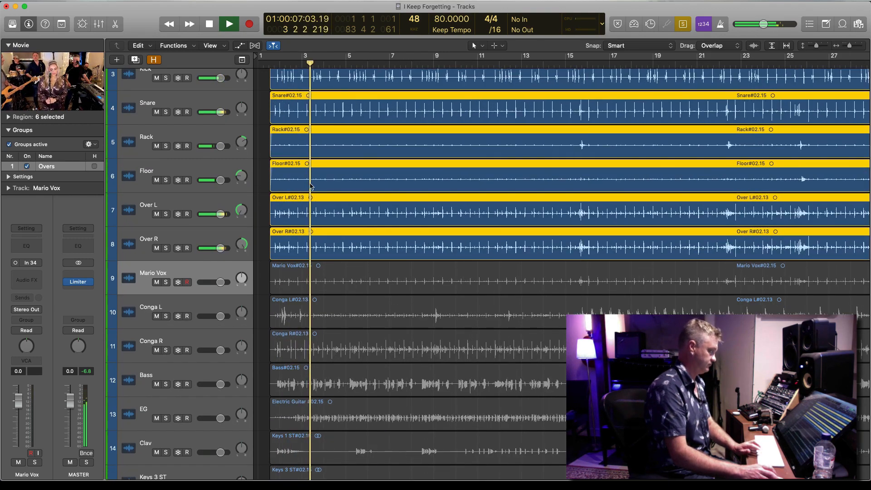
{"action": "scroll", "coordinate": [311, 186], "scroll_direction": "up", "scroll_amount": 1}
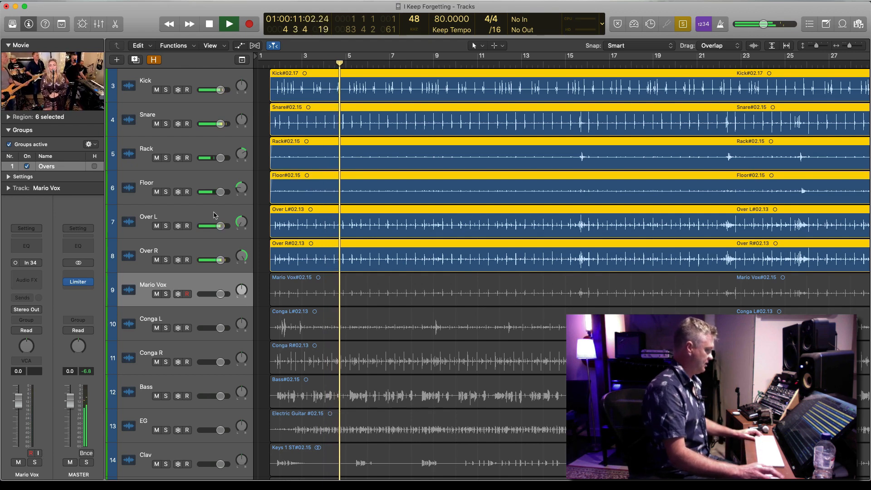
Audition the Over L and Over R overheads in solo, adding the Rack and Floor tom tracks at about bar 21
{"action": "left_click", "coordinate": [201, 222]}
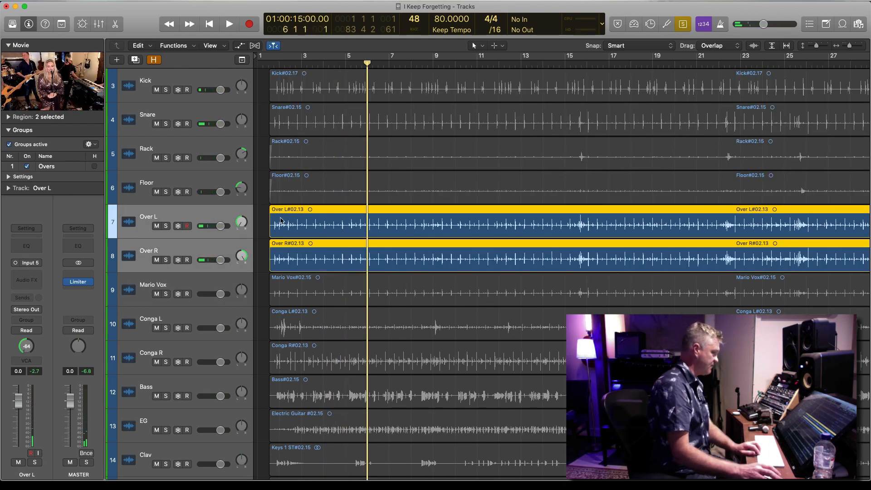
{"action": "key", "text": "space"}
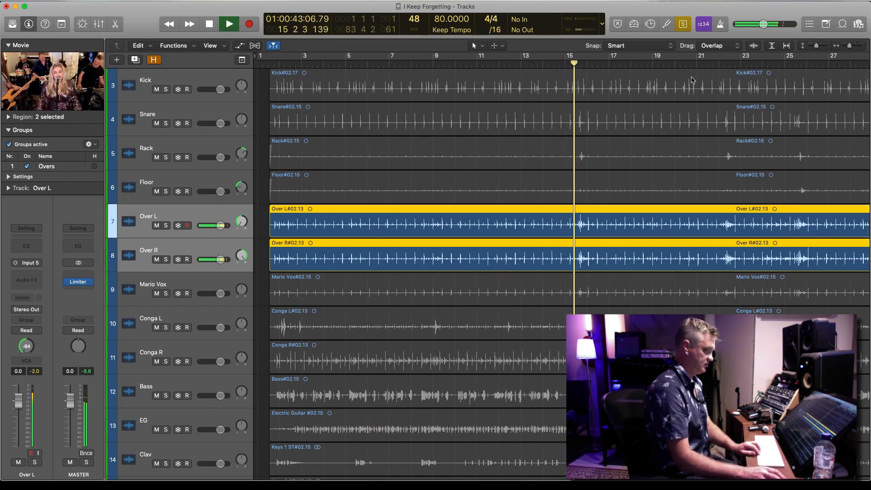
{"action": "left_click", "coordinate": [207, 150], "text": "shift"}
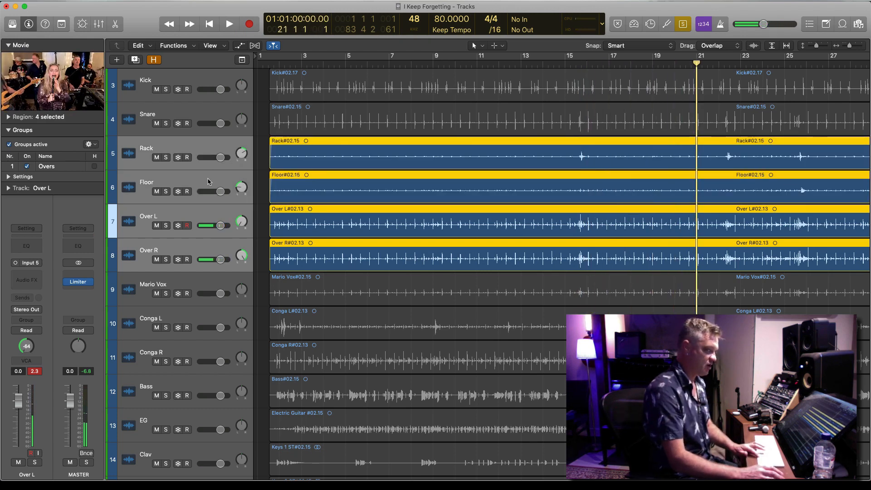
{"action": "key", "text": "super+Right"}
{"action": "key", "text": "super+Right"}
{"action": "key", "text": "super+Right"}
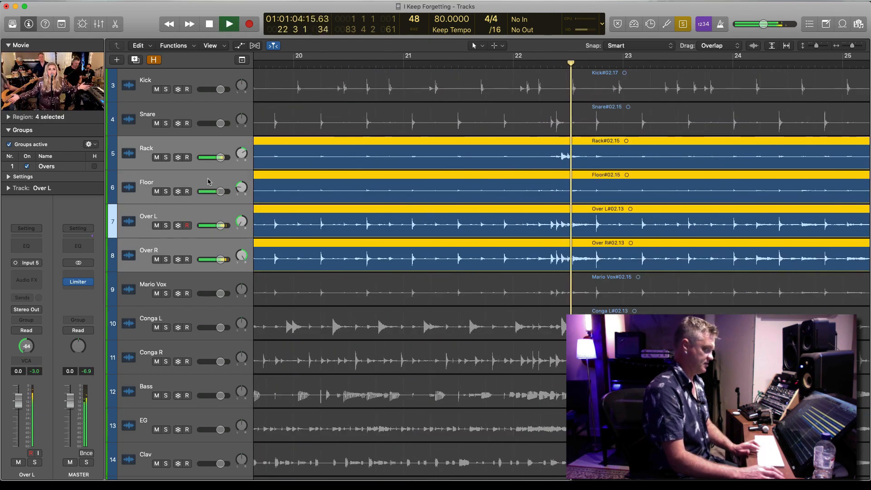
{"action": "key", "text": "space"}
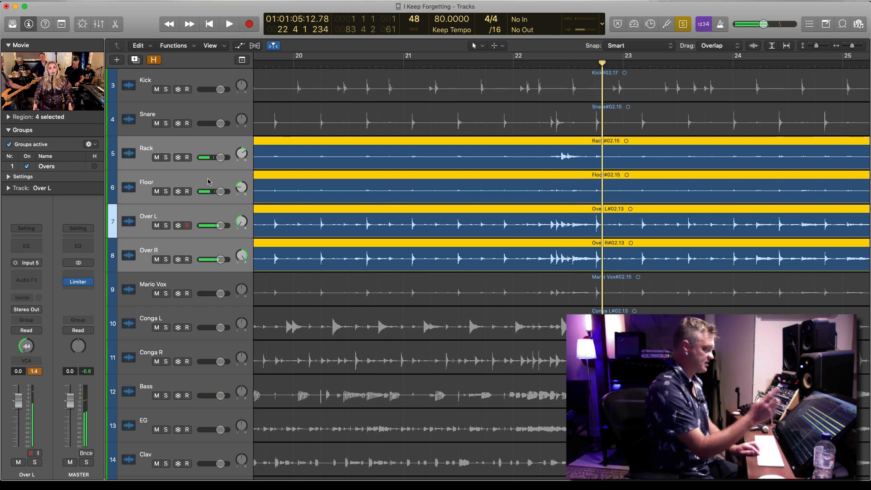
Check the movie frame at bar 22 in a floating window and close that window
{"action": "double_click", "coordinate": [59, 88]}
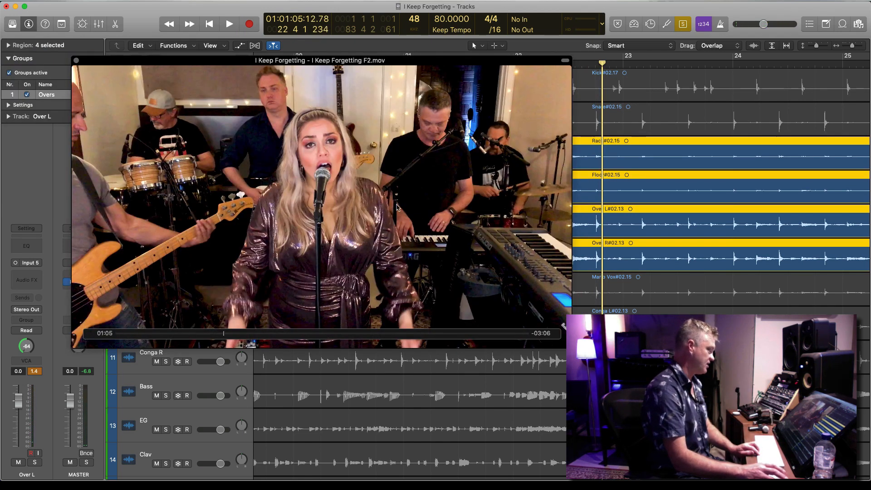
{"action": "left_click", "coordinate": [76, 60]}
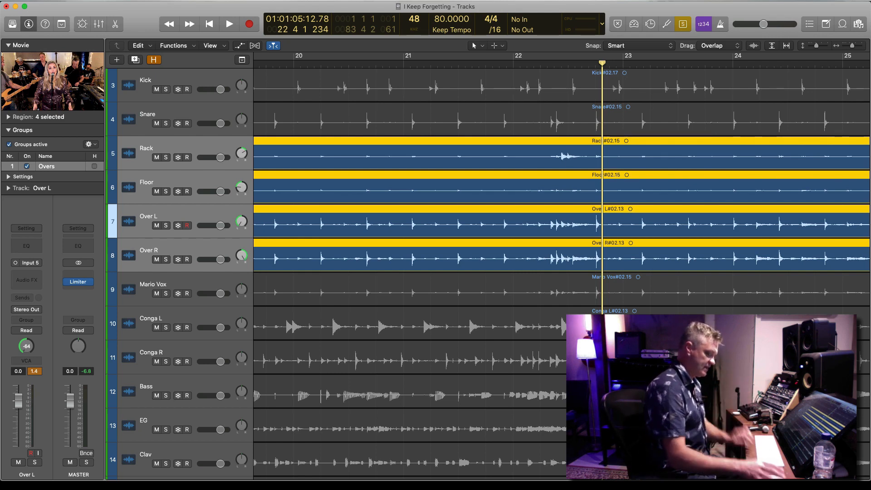
Switch the solo to the Kick track alone and return the playhead to the project start
{"action": "key", "text": "super+Left"}
{"action": "key", "text": "super+Left"}
{"action": "key", "text": "super+Up"}
{"action": "key", "text": "super+Up"}
{"action": "key", "text": "super+Up"}
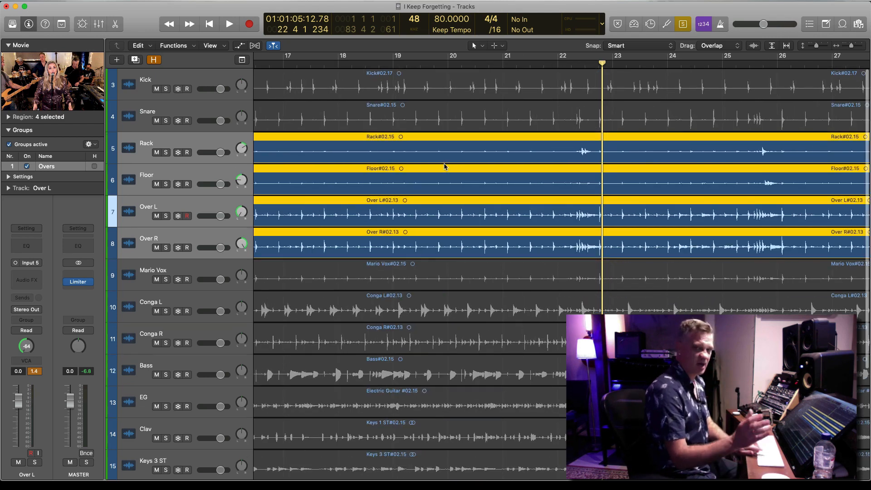
{"action": "key", "text": "super+Left"}
{"action": "key", "text": "super+Left"}
{"action": "key", "text": "super+Left"}
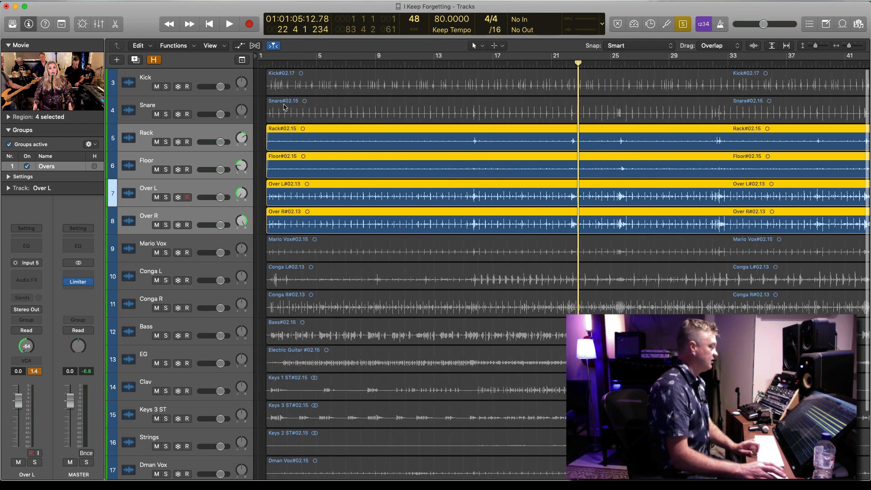
{"action": "left_click", "coordinate": [195, 78]}
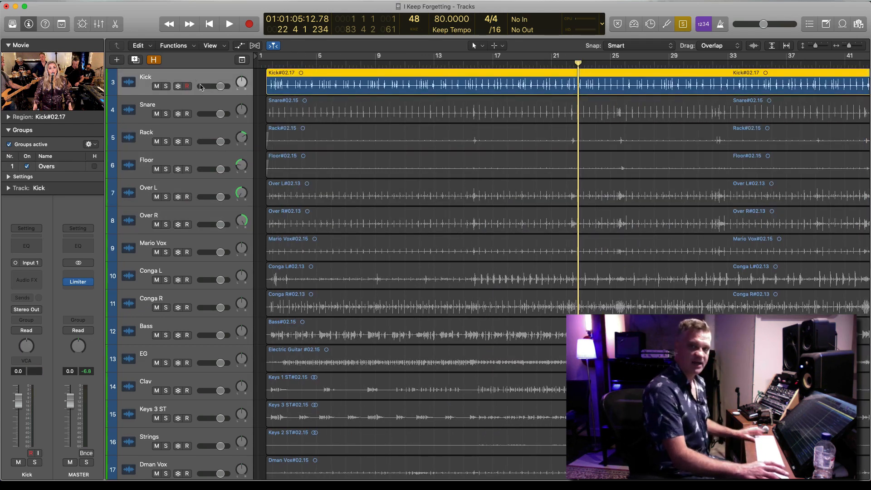
{"action": "key", "text": "Return"}
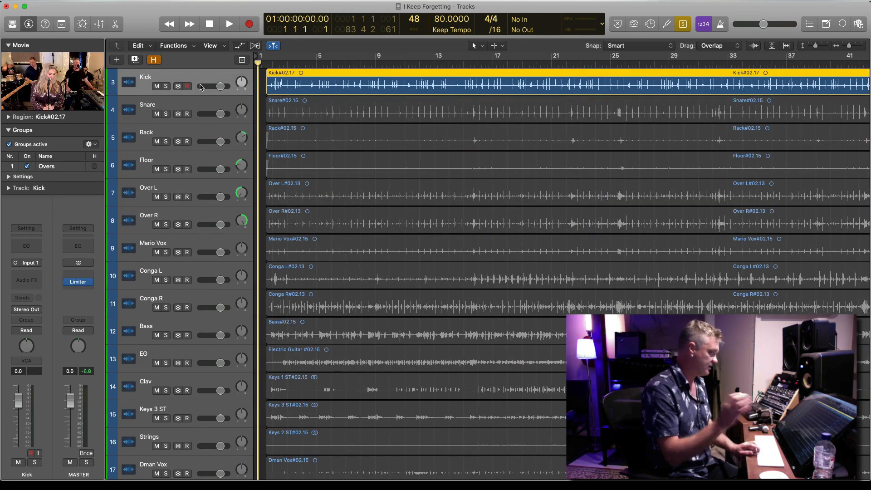
Insert the Steven Slate Trigger 2 plug-in in mono on the Kick track and load its HSCC Kick6 preset
{"action": "key", "text": "super+Left"}
{"action": "key", "text": "super+Down"}
{"action": "key", "text": "super+Down"}
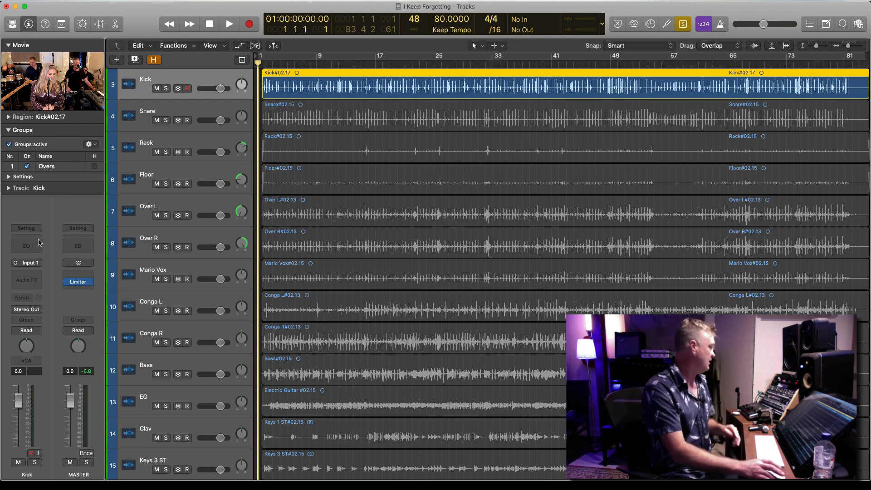
{"action": "left_click", "coordinate": [38, 275]}
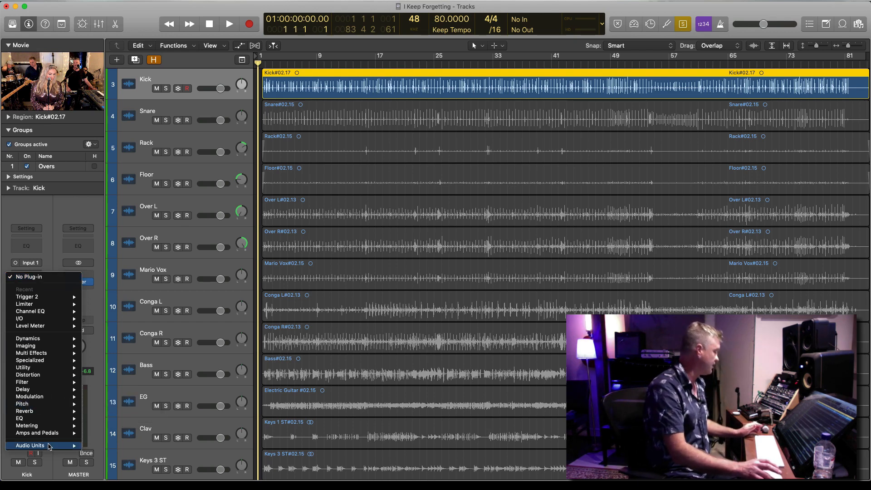
{"action": "mouse_move", "coordinate": [49, 446]}
{"action": "mouse_move", "coordinate": [130, 474]}
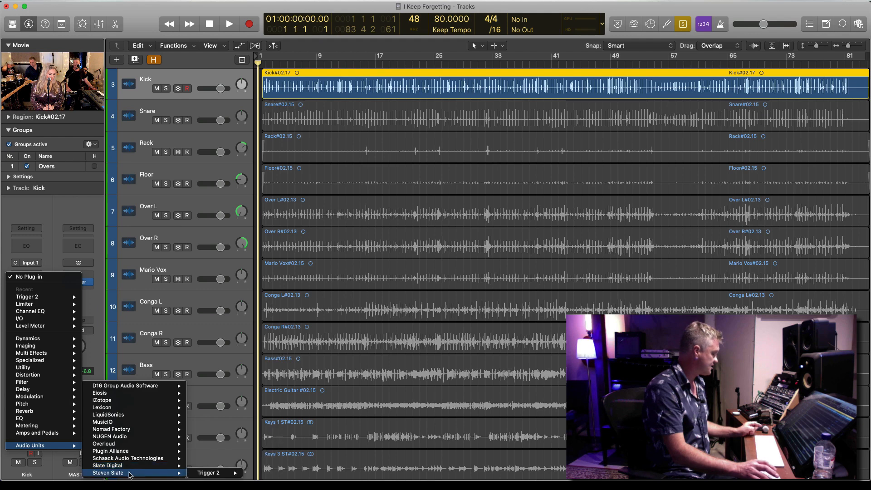
{"action": "mouse_move", "coordinate": [210, 474]}
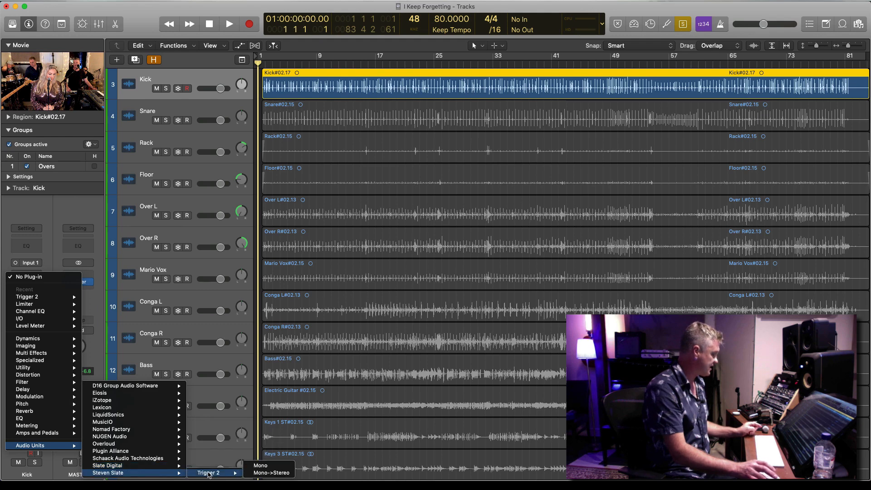
{"action": "left_click", "coordinate": [261, 466]}
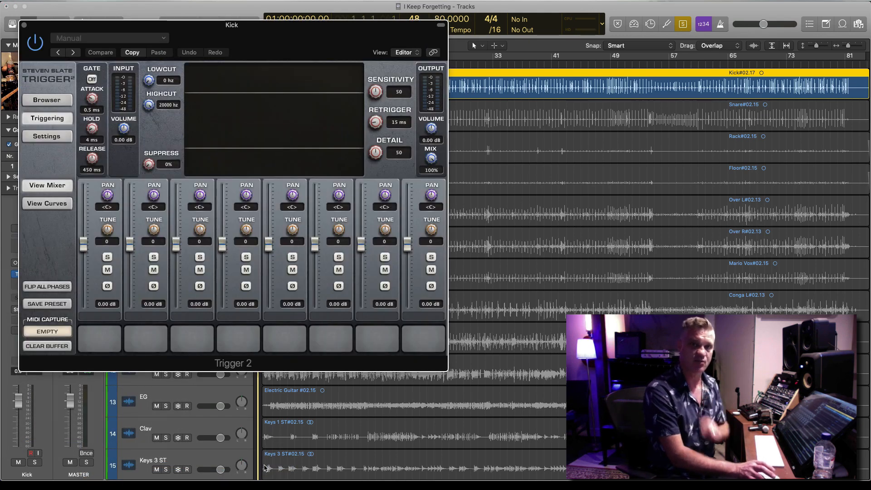
{"action": "left_click_drag", "start_coordinate": [95, 25], "coordinate": [288, 12]}
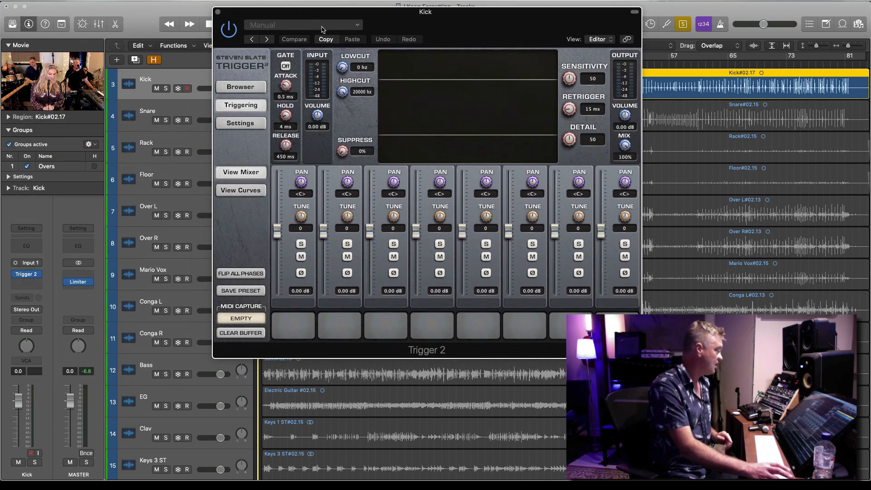
{"action": "left_click", "coordinate": [302, 25]}
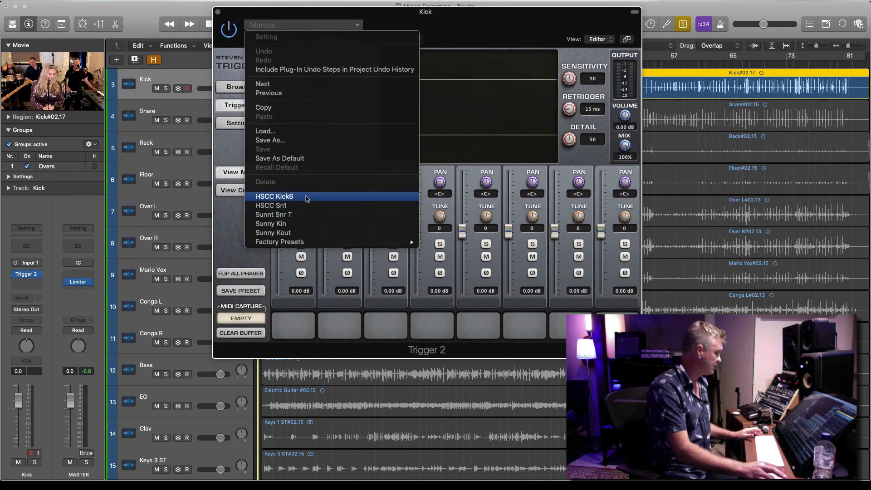
{"action": "left_click", "coordinate": [307, 198]}
Look through the Trigger2 Kicks library for the Kick 6 Z3.tci sample in the Kick06 folder and close the plug-in
{"action": "left_click", "coordinate": [248, 87]}
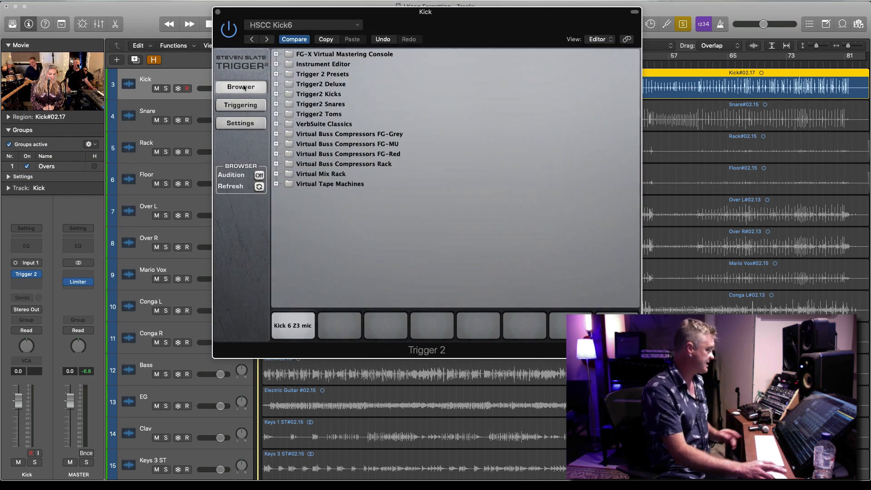
{"action": "left_click", "coordinate": [278, 94]}
{"action": "left_click", "coordinate": [278, 94]}
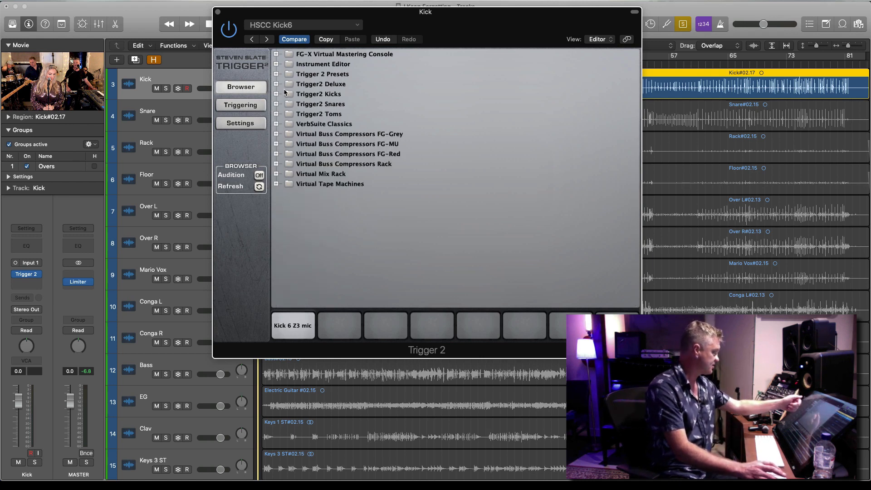
{"action": "left_click", "coordinate": [275, 94]}
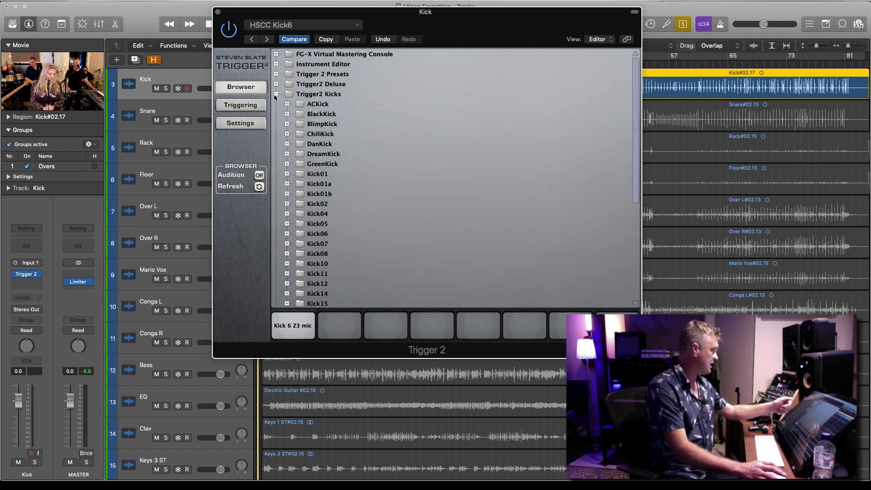
{"action": "left_click", "coordinate": [287, 233]}
{"action": "left_click", "coordinate": [312, 274]}
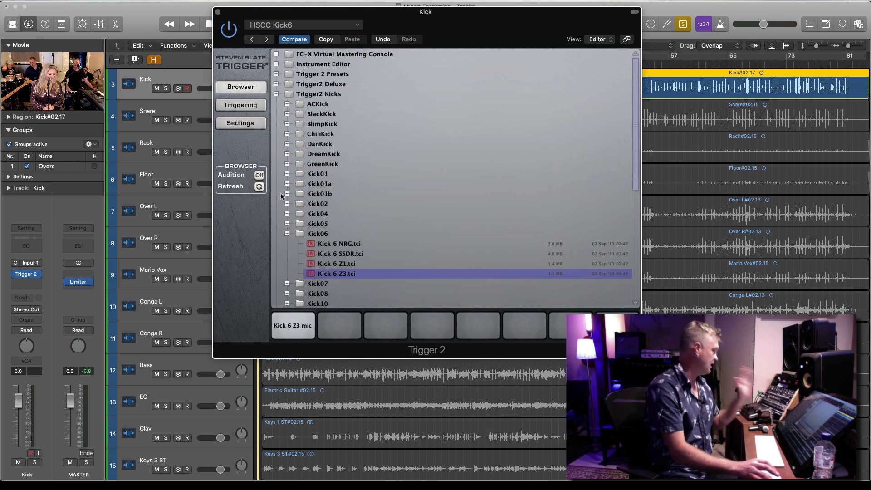
{"action": "left_click", "coordinate": [286, 234]}
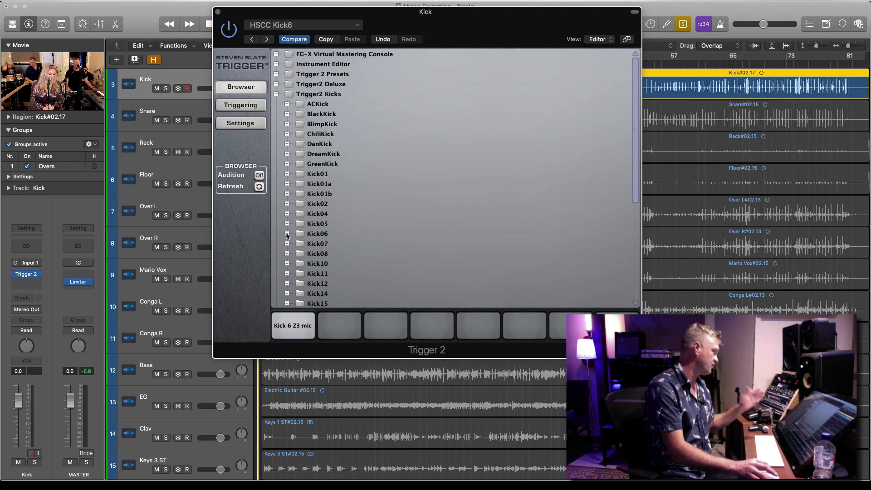
{"action": "left_click", "coordinate": [277, 94]}
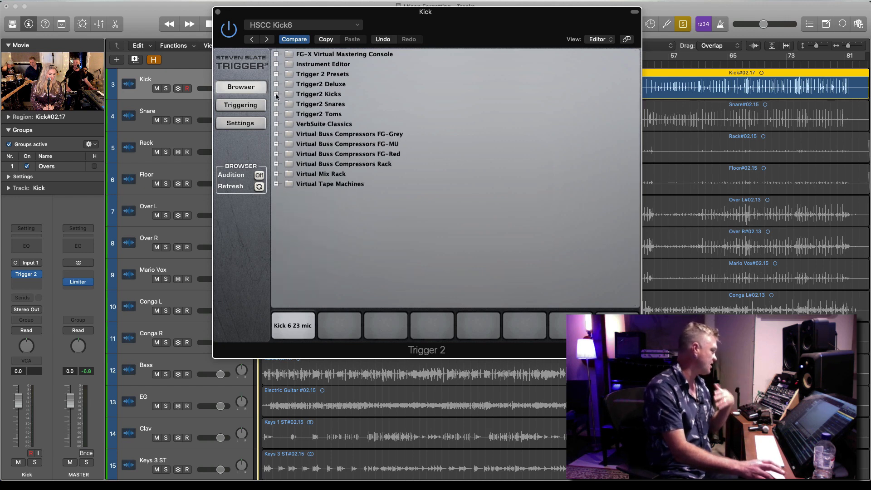
{"action": "left_click", "coordinate": [218, 12]}
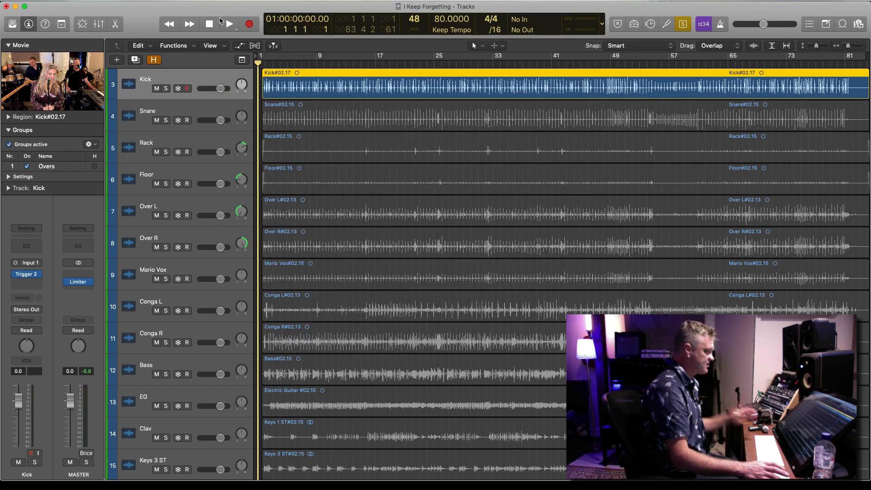
Play the Kick track, set Trigger 2's Detail to 33 and try its Mix control, ending at 100%
{"action": "key", "text": "space"}
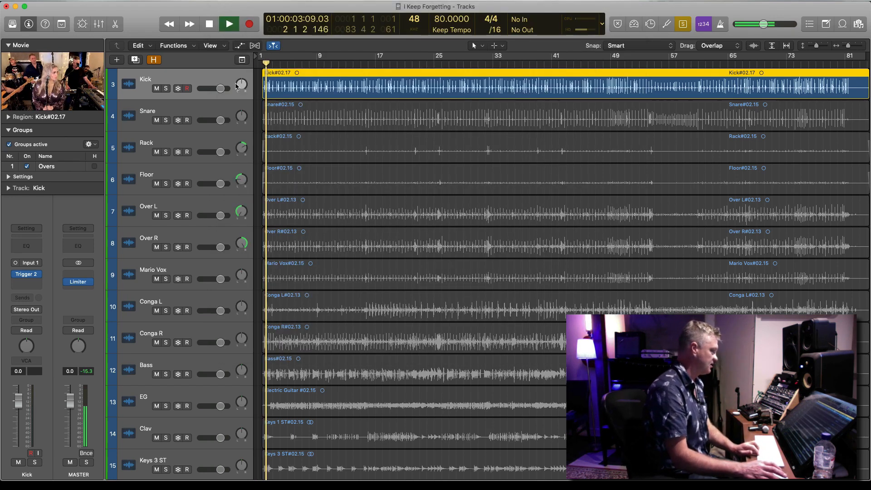
{"action": "left_click", "coordinate": [37, 276]}
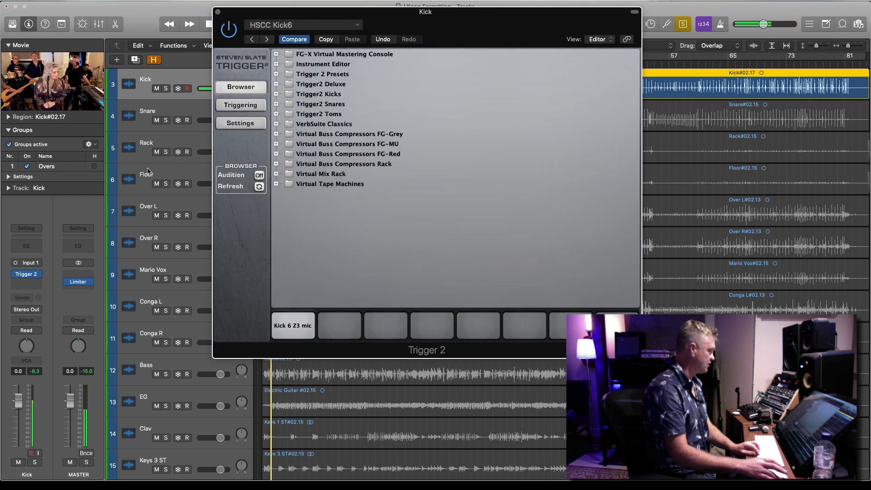
{"action": "left_click", "coordinate": [241, 106]}
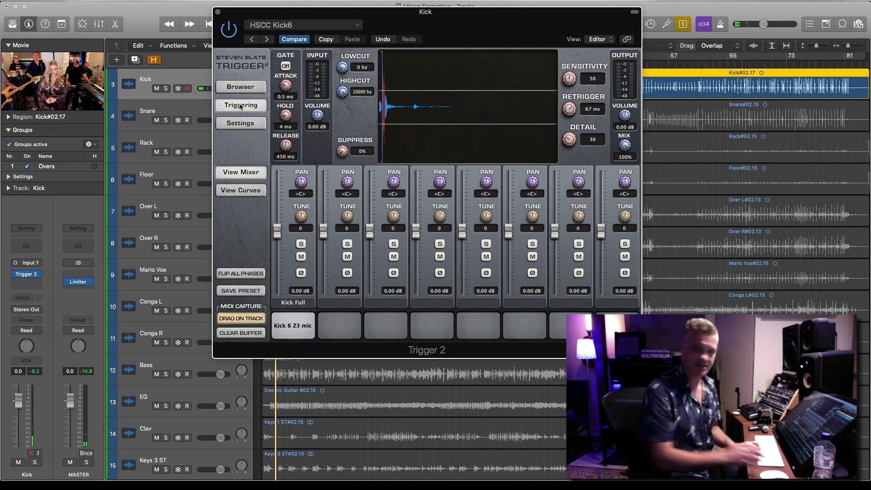
{"action": "key", "text": "space"}
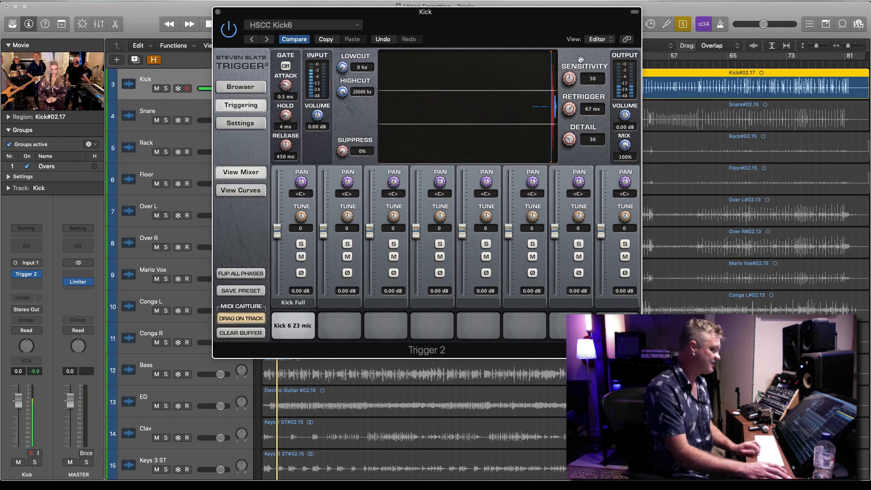
{"action": "left_click_drag", "start_coordinate": [570, 142], "coordinate": [570, 138]}
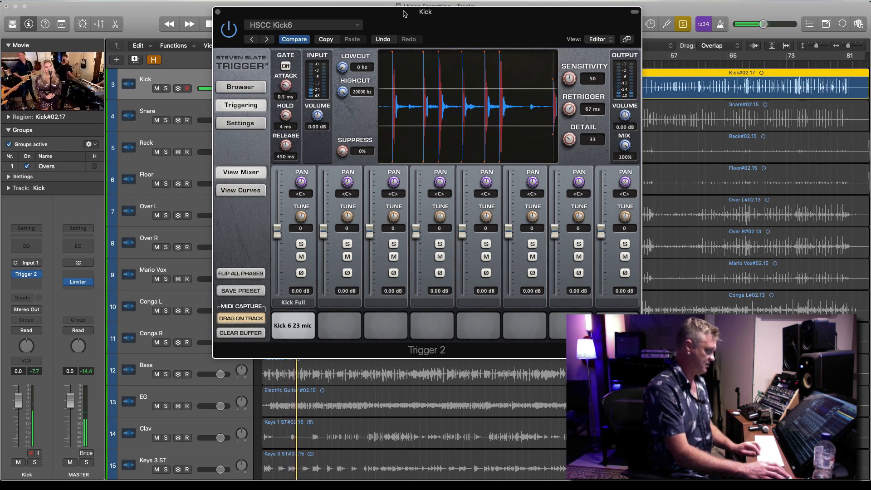
{"action": "left_click_drag", "start_coordinate": [625, 144], "coordinate": [605, 130]}
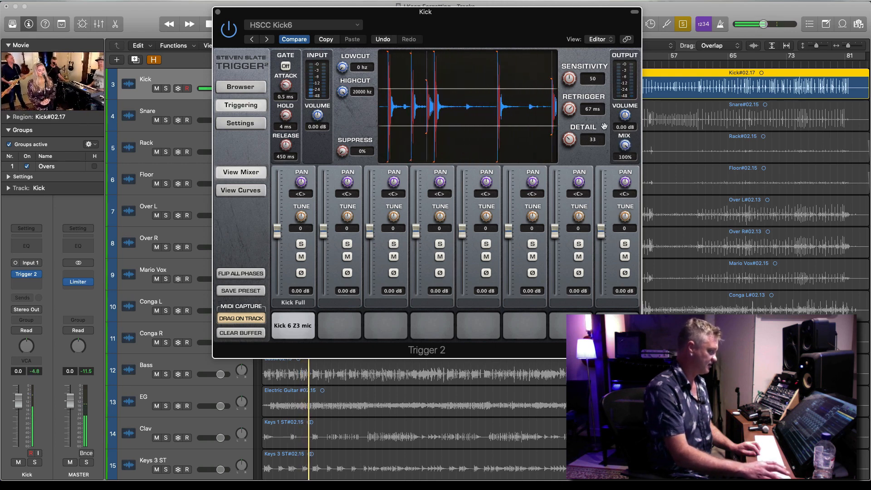
{"action": "left_click", "coordinate": [218, 13]}
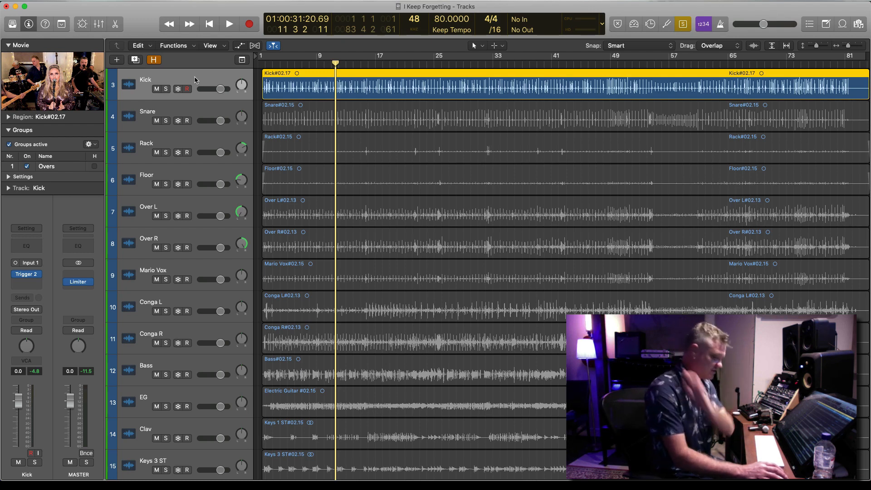
Switch the solo to the Snare track and play it from bar 11 with enlarged waveforms
{"action": "left_click", "coordinate": [194, 106]}
{"action": "key", "text": "space"}
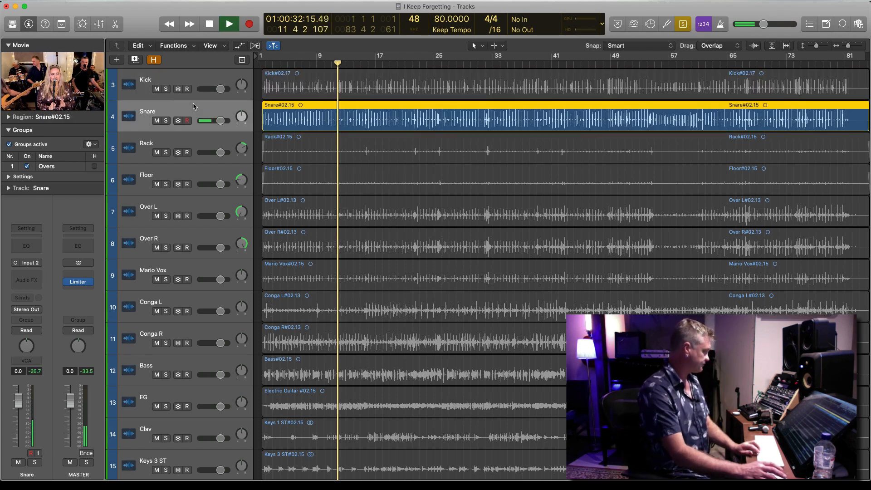
{"action": "key", "text": "super+Down"}
{"action": "key", "text": "super+Down"}
{"action": "key", "text": "super+Down"}
{"action": "key", "text": "super+Down"}
{"action": "key", "text": "super+Down"}
{"action": "key", "text": "super+Down"}
{"action": "key", "text": "super+Right"}
{"action": "key", "text": "super+Right"}
{"action": "key", "text": "super+Right"}
{"action": "key", "text": "super+Right"}
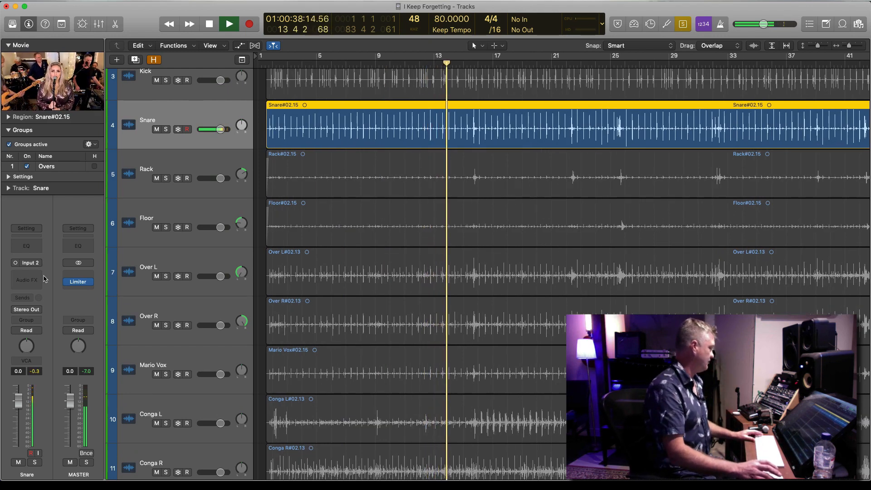
Add a Channel EQ to the Snare track and move its 100 Hz band to 186 Hz
{"action": "left_click", "coordinate": [27, 245]}
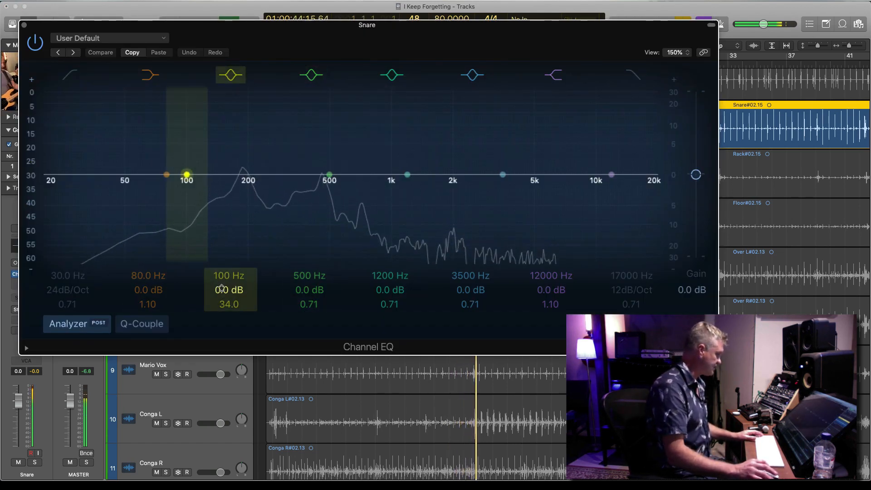
{"action": "left_click_drag", "start_coordinate": [224, 276], "coordinate": [224, 260]}
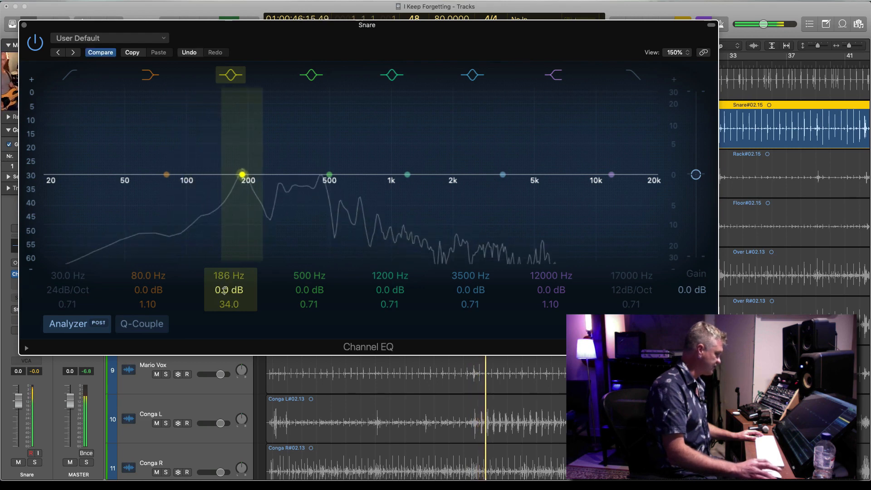
{"action": "mouse_move", "coordinate": [224, 290]}
{"action": "left_mouse_down"}
{"action": "mouse_move", "coordinate": [224, 260]}
{"action": "mouse_move", "coordinate": [224, 291]}
{"action": "left_mouse_up"}
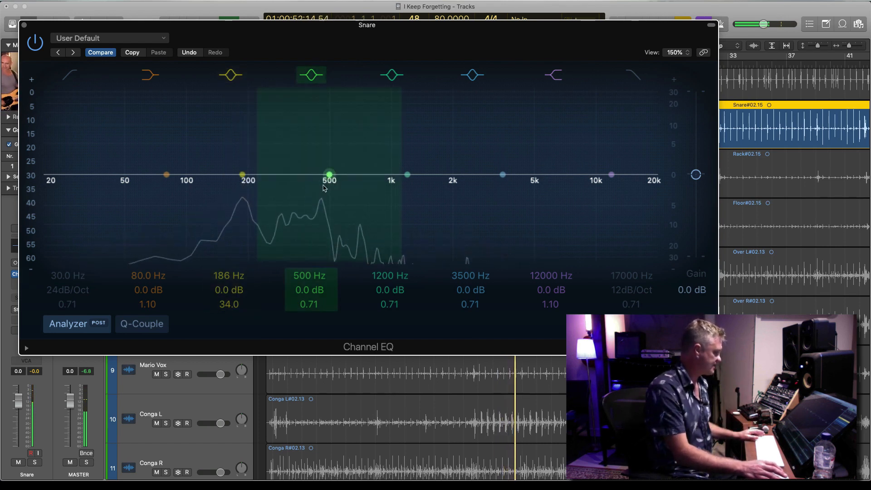
Cut two narrow notches in the snare EQ: -12.5 dB at 445 Hz with Q 61 and -11.5 dB at 285 Hz with Q 42
{"action": "mouse_move", "coordinate": [301, 275]}
{"action": "left_mouse_down"}
{"action": "mouse_move", "coordinate": [300, 284]}
{"action": "mouse_move", "coordinate": [303, 268]}
{"action": "mouse_move", "coordinate": [304, 289]}
{"action": "mouse_move", "coordinate": [305, 268]}
{"action": "left_mouse_up"}
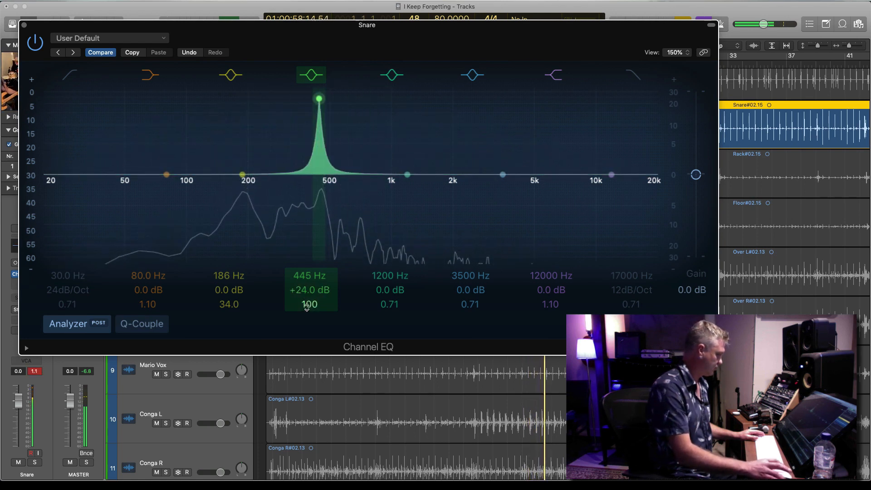
{"action": "mouse_move", "coordinate": [306, 307]}
{"action": "left_mouse_down"}
{"action": "mouse_move", "coordinate": [307, 314]}
{"action": "mouse_move", "coordinate": [307, 297]}
{"action": "mouse_move", "coordinate": [302, 322]}
{"action": "mouse_move", "coordinate": [302, 292]}
{"action": "left_mouse_up"}
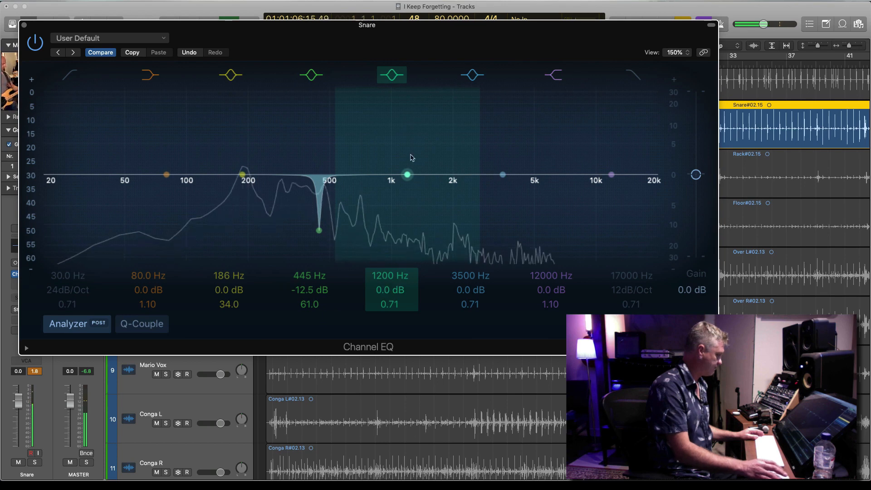
{"action": "left_click_drag", "start_coordinate": [407, 176], "coordinate": [271, 176]}
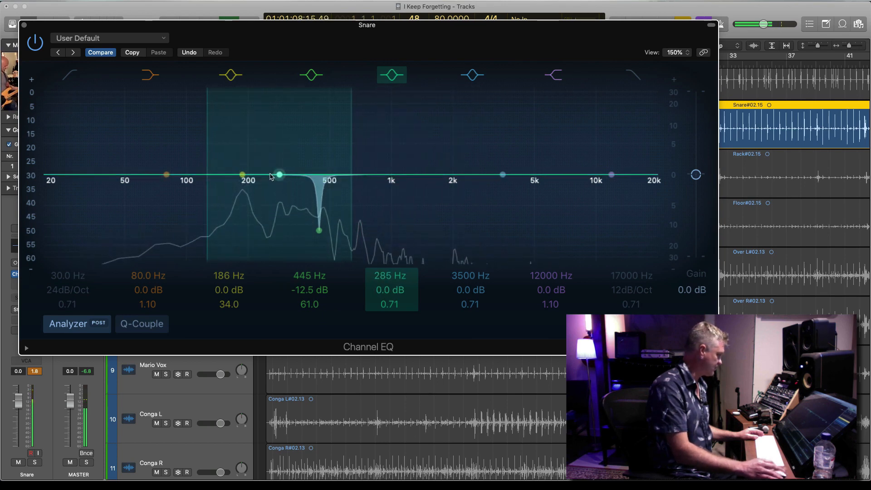
{"action": "mouse_move", "coordinate": [385, 304]}
{"action": "left_mouse_down"}
{"action": "mouse_move", "coordinate": [384, 272]}
{"action": "mouse_move", "coordinate": [384, 299]}
{"action": "left_mouse_up"}
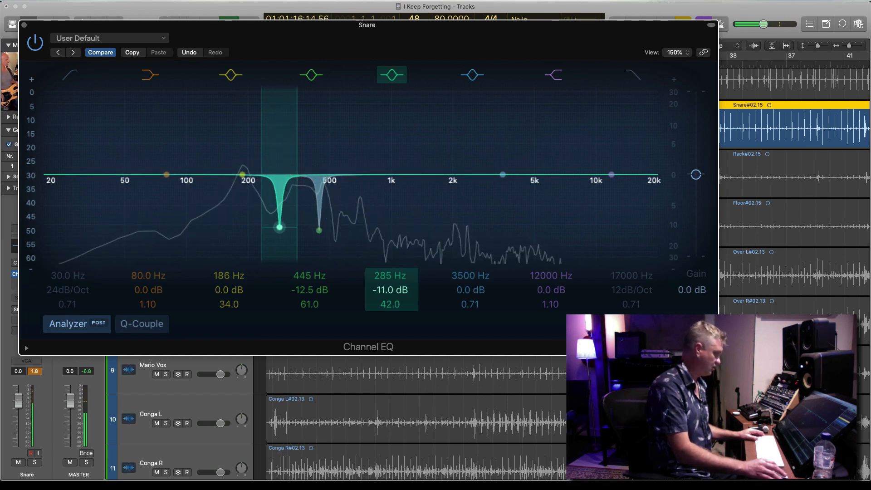
{"action": "left_click_drag", "start_coordinate": [280, 227], "coordinate": [280, 229]}
Boost the snare's highs with a +4 dB shelf at 1780 Hz and +0.5 dB at 3050 Hz, close the EQ and stop playback
{"action": "left_click_drag", "start_coordinate": [608, 224], "coordinate": [427, 208]}
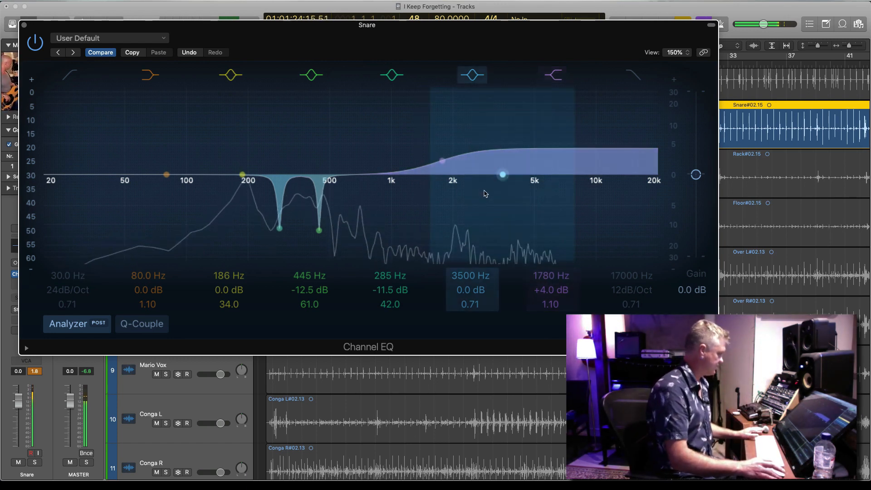
{"action": "left_click_drag", "start_coordinate": [482, 167], "coordinate": [493, 176]}
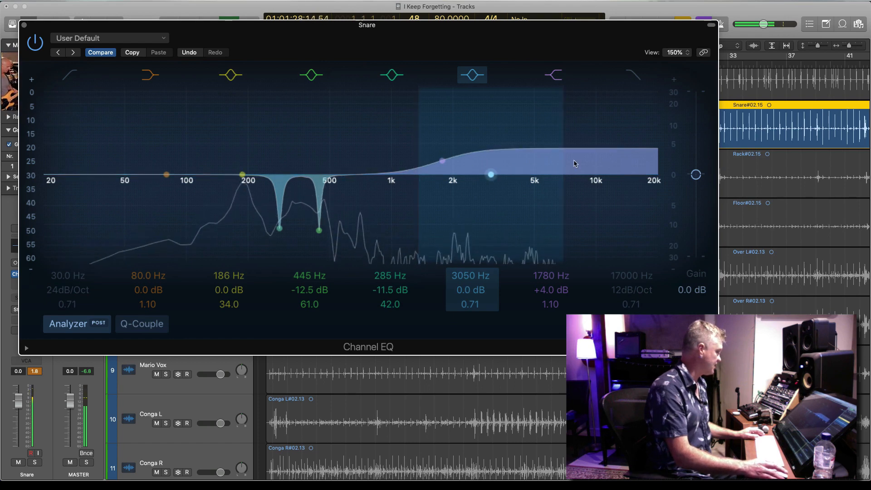
{"action": "left_click", "coordinate": [34, 36]}
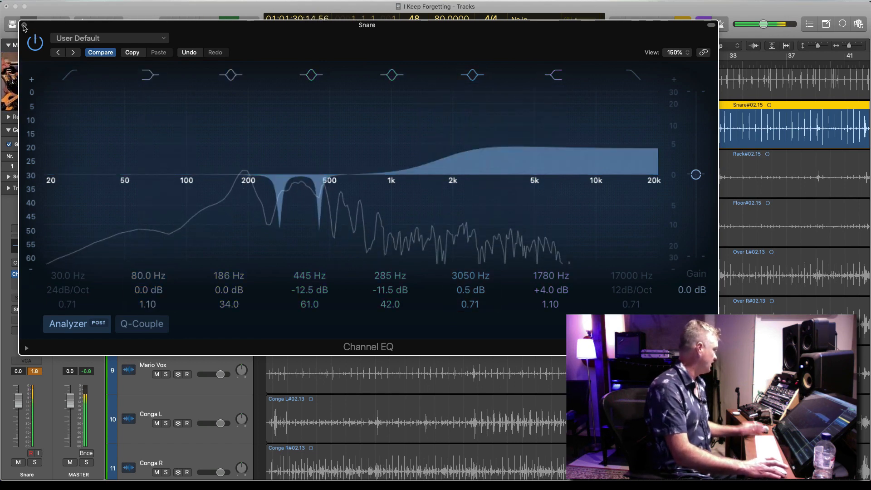
{"action": "left_click", "coordinate": [24, 26]}
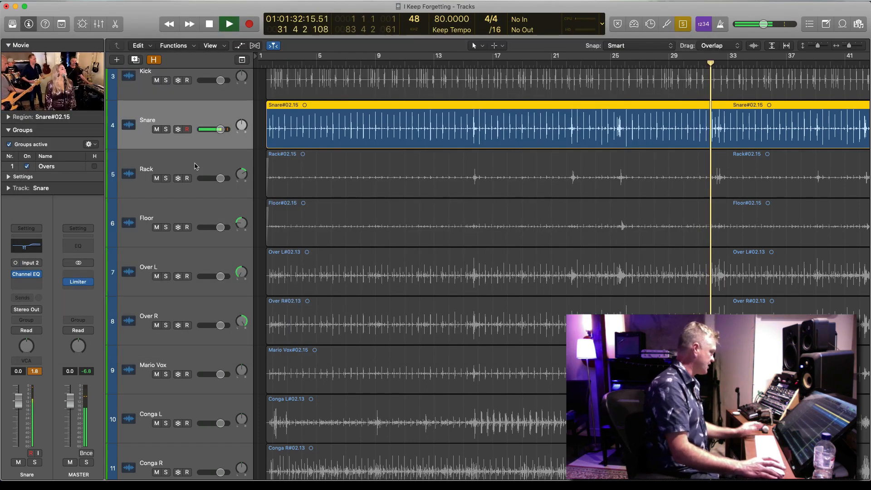
{"action": "key", "text": "space"}
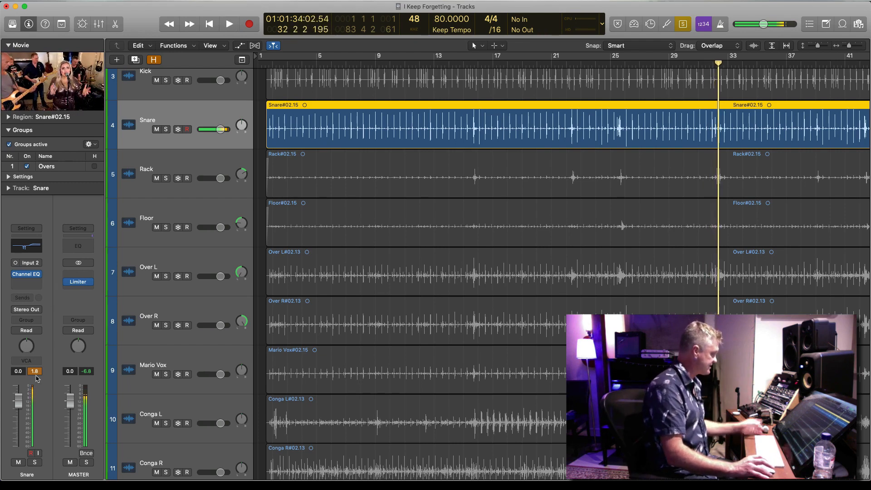
Copy the master's Limiter onto the Snare track after its Channel EQ and resume playback
{"action": "left_click", "coordinate": [37, 283]}
{"action": "left_click", "coordinate": [81, 281]}
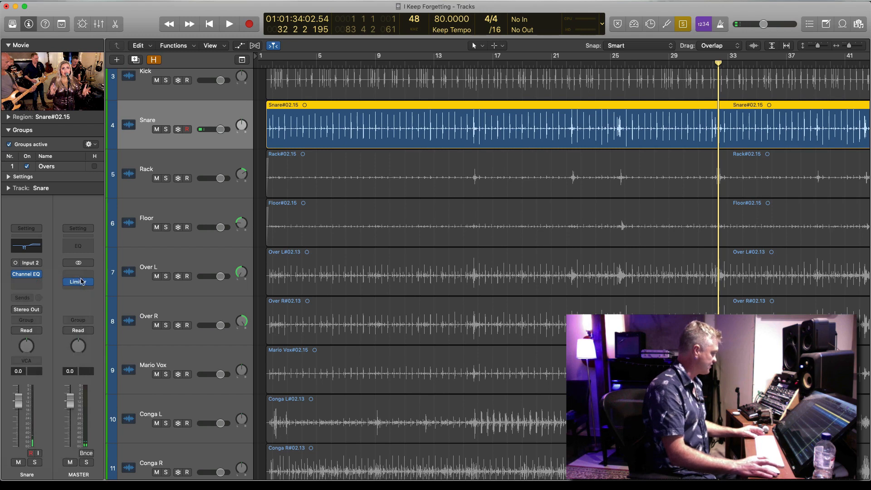
{"action": "key", "text": "space"}
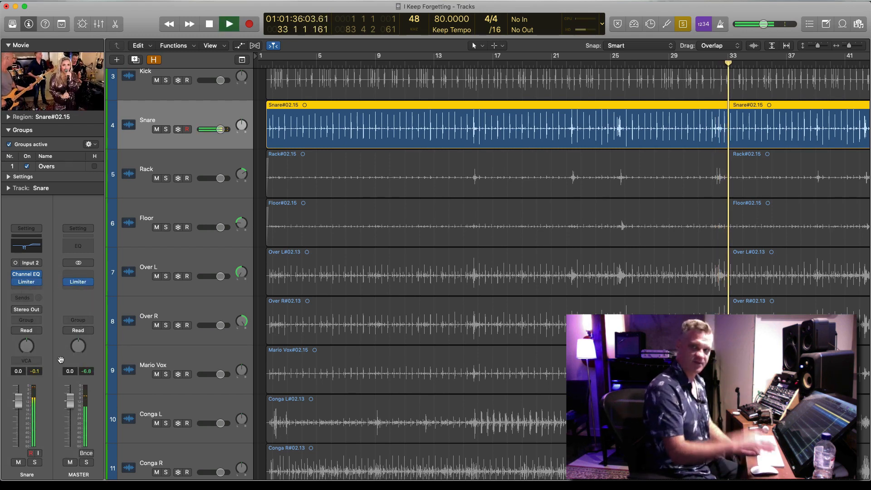
Switch the solo to the Rack track and play its tom fills near bars 15 and 32
{"action": "left_click", "coordinate": [196, 167]}
{"action": "key", "text": "Return"}
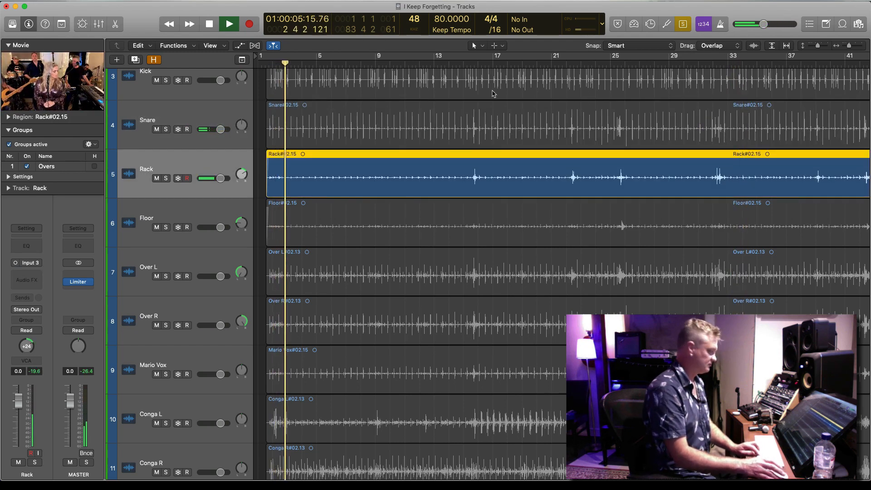
{"action": "left_click", "coordinate": [472, 62]}
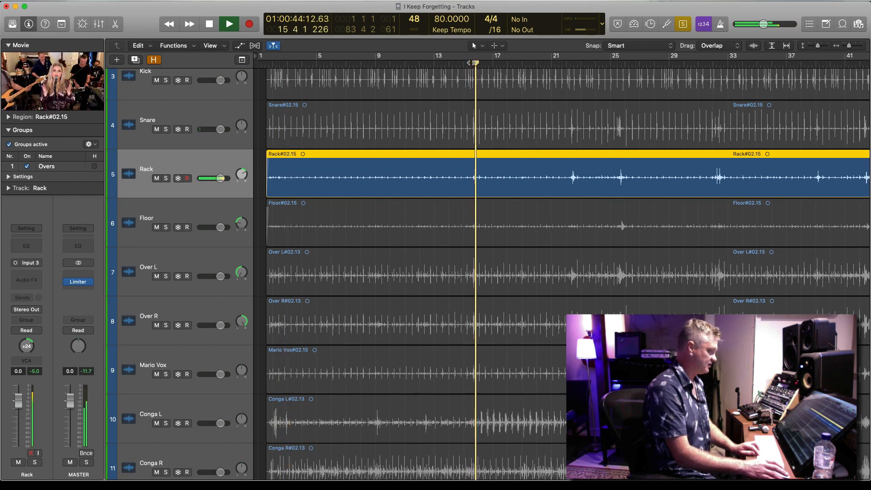
{"action": "left_click", "coordinate": [716, 64]}
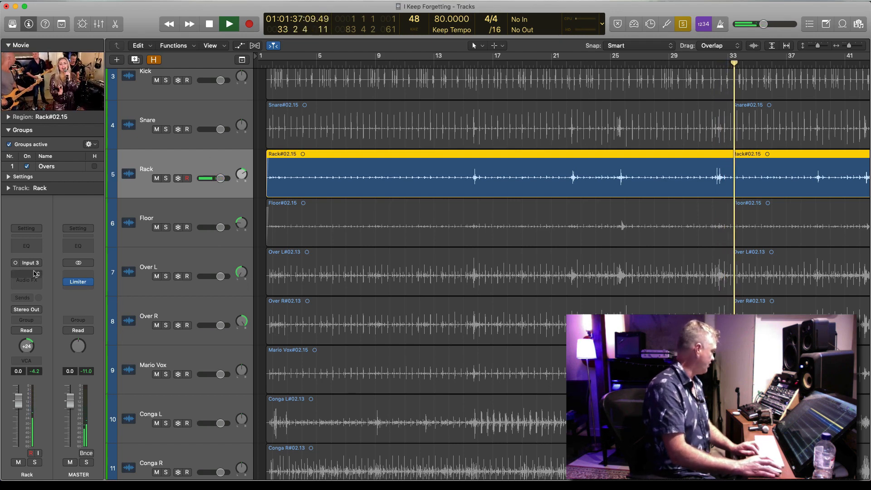
Add a Channel EQ to the Rack track and cut its ring by -12.5 dB at 192 Hz with Q 27
{"action": "left_click", "coordinate": [35, 248]}
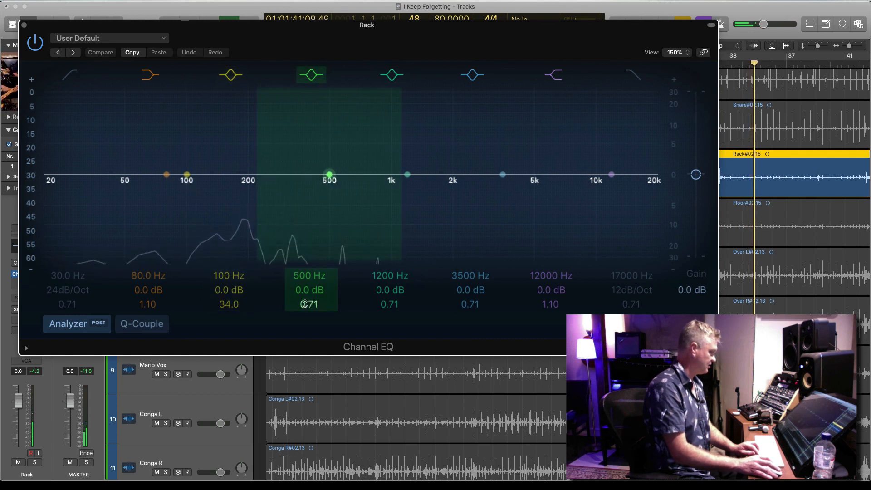
{"action": "left_click_drag", "start_coordinate": [318, 297], "coordinate": [303, 324]}
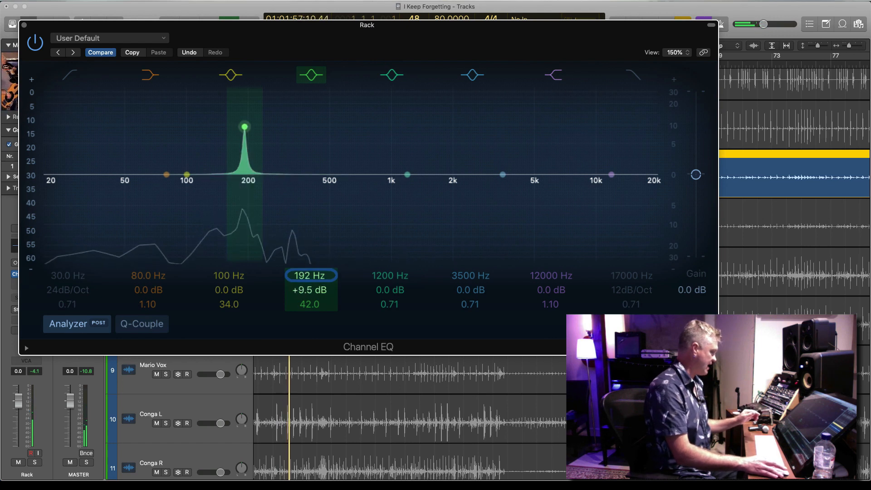
{"action": "left_click_drag", "start_coordinate": [304, 304], "coordinate": [304, 302]}
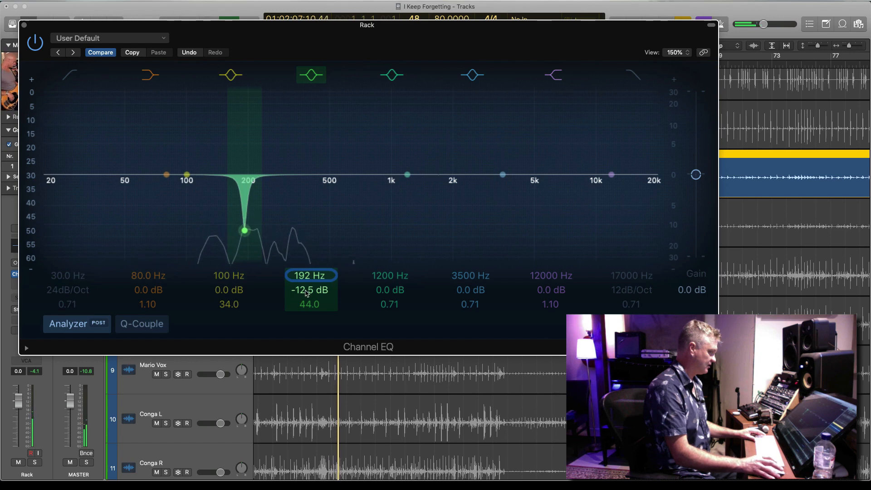
{"action": "left_click_drag", "start_coordinate": [309, 305], "coordinate": [310, 309]}
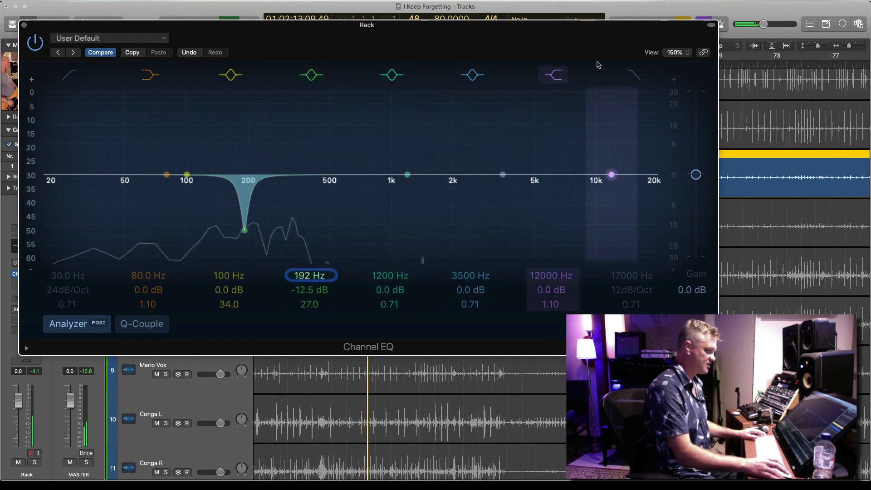
Replay the equalized Rack track from about bar 42 and close its Channel EQ
{"action": "left_click_drag", "start_coordinate": [527, 26], "coordinate": [564, 267]}
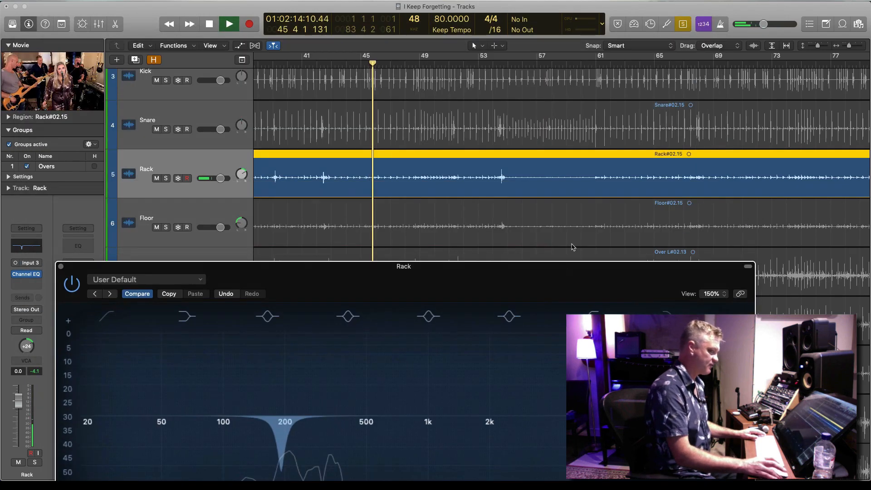
{"action": "left_click", "coordinate": [318, 63]}
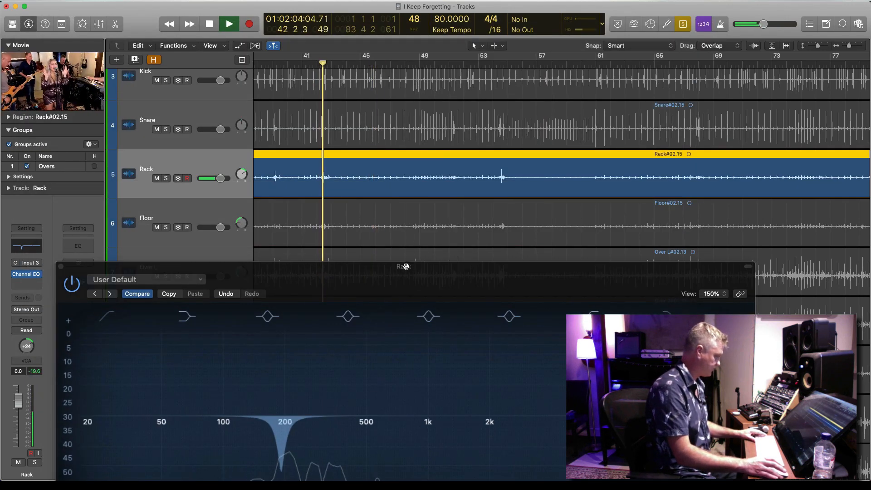
{"action": "left_click_drag", "start_coordinate": [382, 268], "coordinate": [443, 106]}
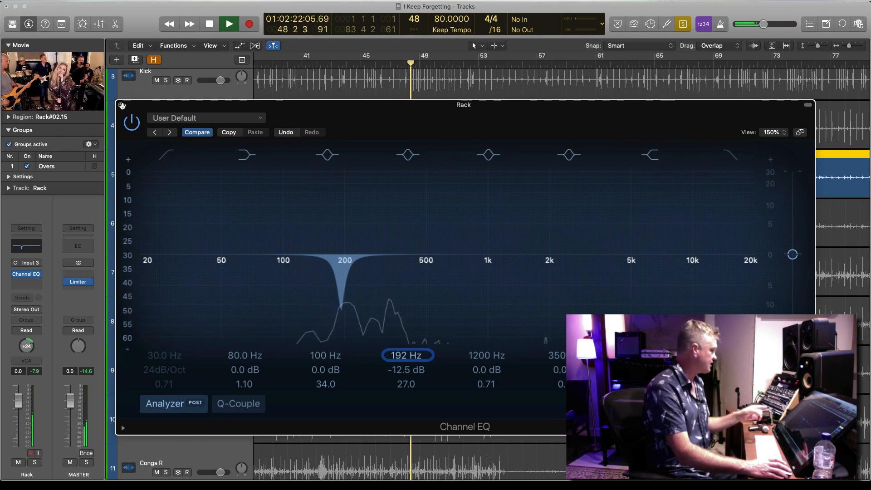
{"action": "left_click", "coordinate": [122, 105]}
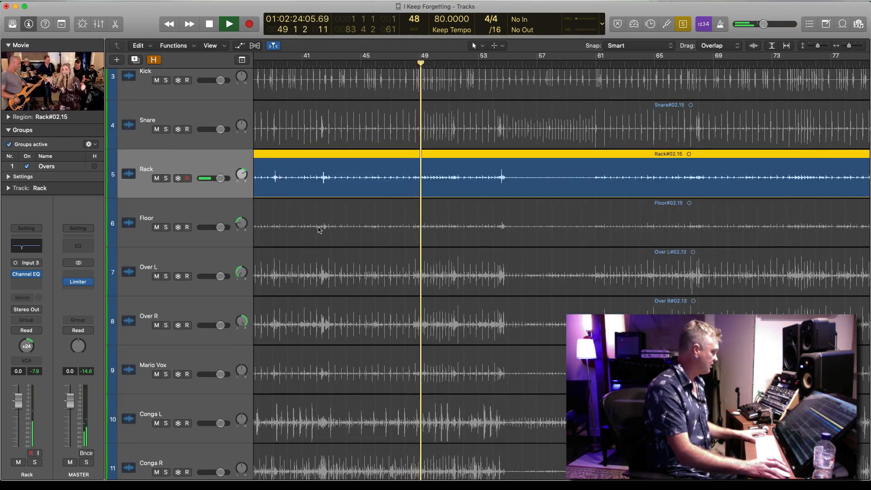
Switch the solo to the Floor track and play its tom fill near bar 25
{"action": "left_click", "coordinate": [383, 223]}
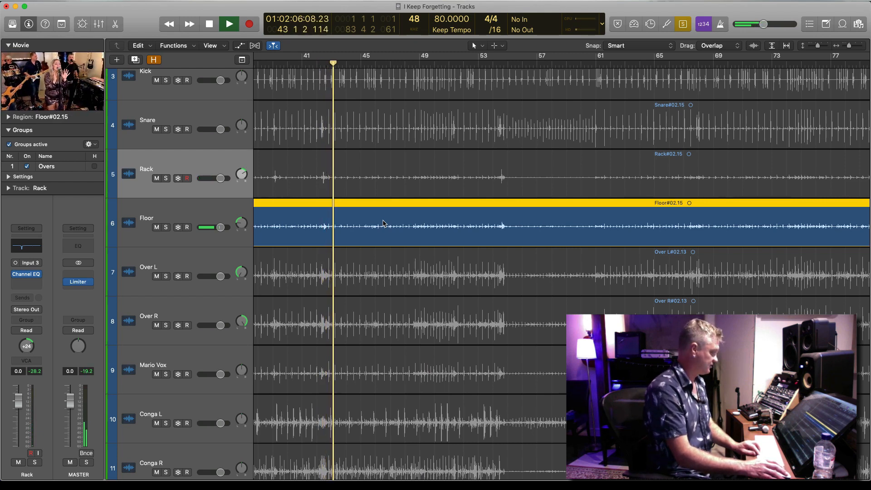
{"action": "scroll", "coordinate": [403, 219], "scroll_direction": "left", "scroll_amount": 10}
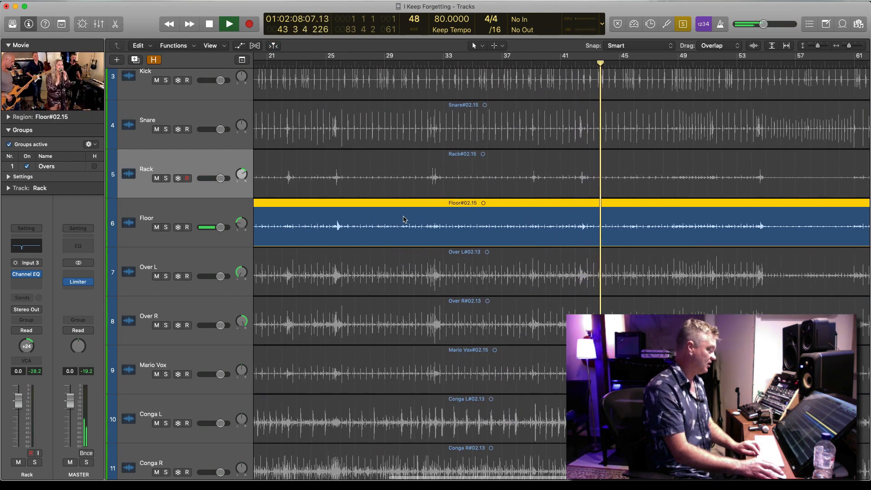
{"action": "left_click_drag", "start_coordinate": [471, 62], "coordinate": [456, 62]}
{"action": "key", "text": "super+Right"}
{"action": "key", "text": "super+Right"}
{"action": "key", "text": "super+Right"}
{"action": "key", "text": "super+Right"}
{"action": "key", "text": "super+Right"}
{"action": "key", "text": "super+Down"}
{"action": "key", "text": "super+Down"}
{"action": "key", "text": "super+Down"}
{"action": "key", "text": "super+Down"}
{"action": "key", "text": "super+Down"}
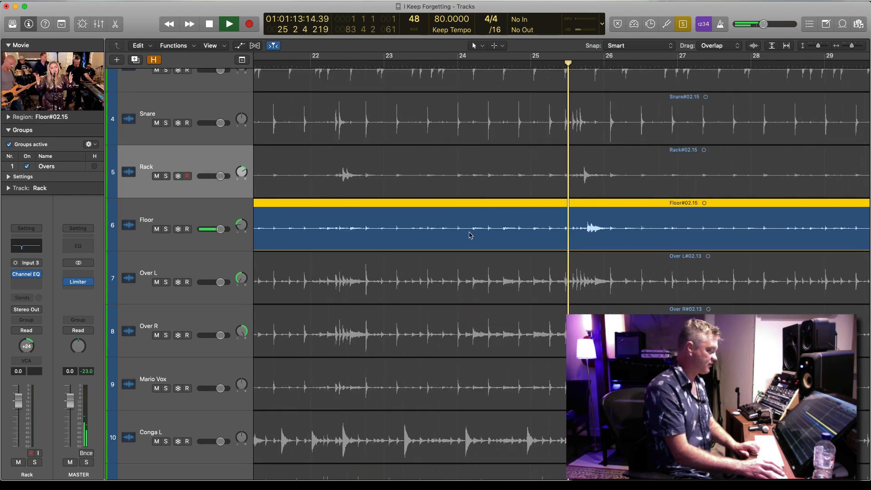
Add a Channel EQ to the Floor track, cut -17.5 dB at 156 Hz with Q 61, and compare against bypass
{"action": "left_click", "coordinate": [220, 241]}
{"action": "left_click", "coordinate": [26, 245]}
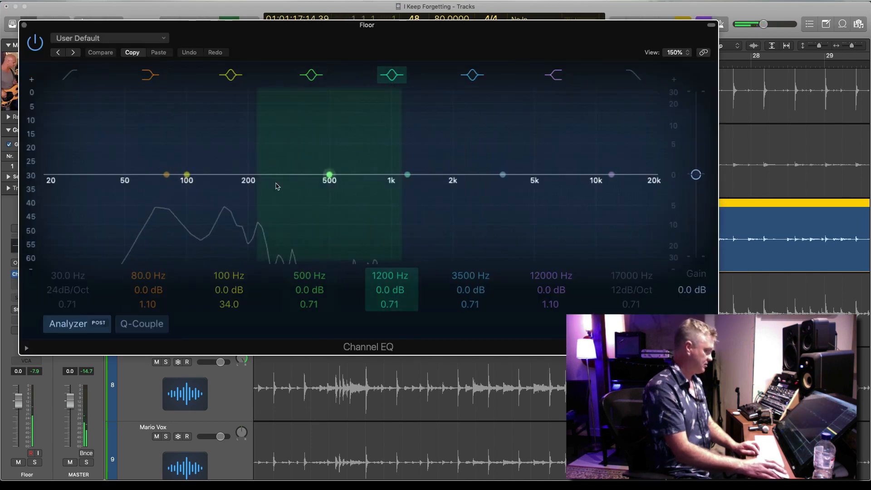
{"action": "mouse_move", "coordinate": [222, 300]}
{"action": "left_mouse_down"}
{"action": "mouse_move", "coordinate": [230, 267]}
{"action": "mouse_move", "coordinate": [220, 303]}
{"action": "left_mouse_up"}
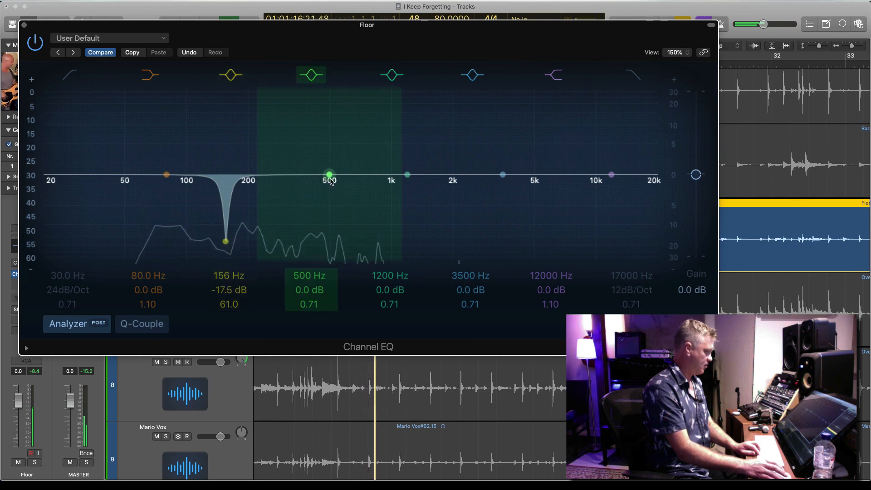
{"action": "left_click", "coordinate": [35, 43]}
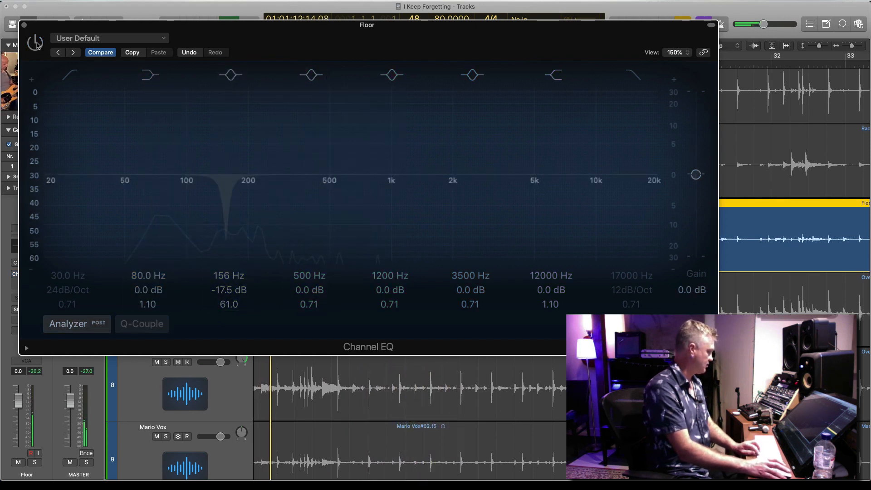
{"action": "left_click", "coordinate": [36, 44]}
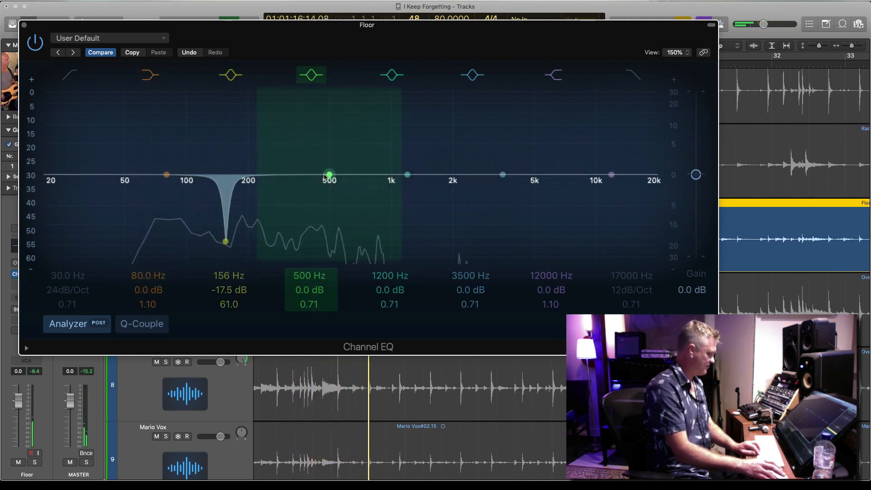
Cut a second Floor EQ notch of -16.5 dB at 230 Hz with Q 29, compare against bypass and close the EQ
{"action": "mouse_move", "coordinate": [307, 303]}
{"action": "left_mouse_down"}
{"action": "mouse_move", "coordinate": [308, 252]}
{"action": "mouse_move", "coordinate": [303, 313]}
{"action": "left_mouse_up"}
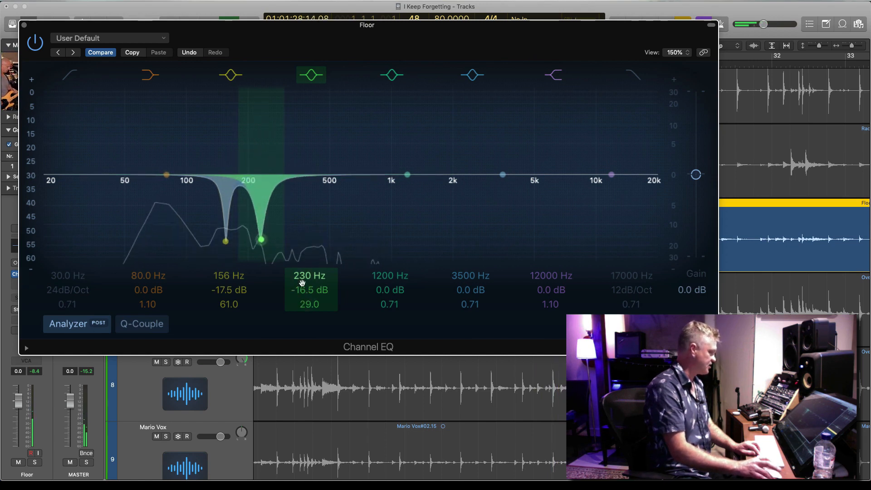
{"action": "left_click", "coordinate": [35, 42]}
{"action": "left_click", "coordinate": [36, 43]}
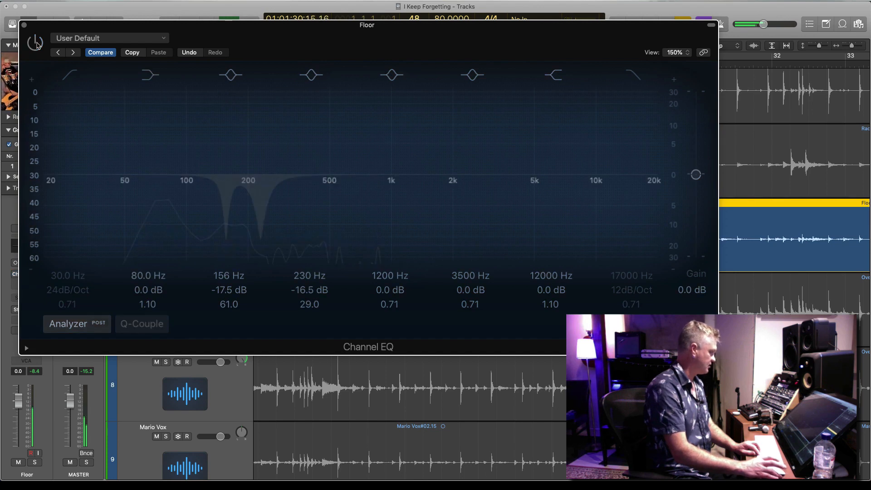
{"action": "left_click", "coordinate": [36, 43]}
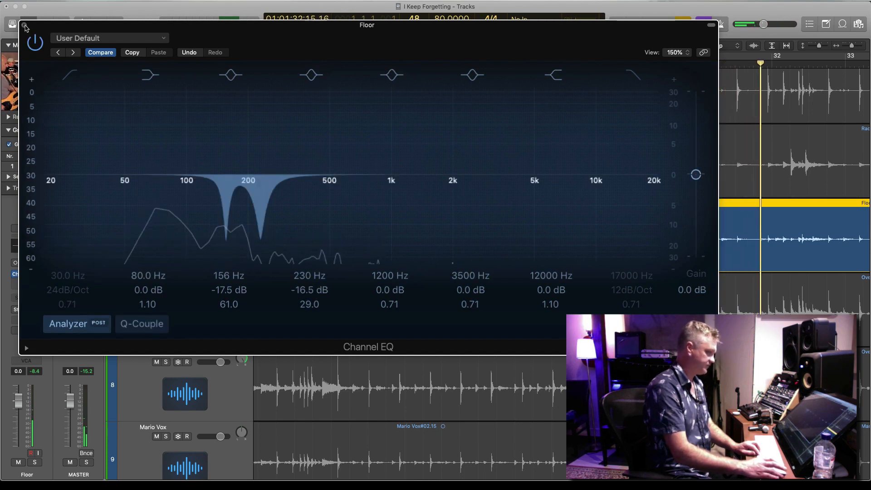
{"action": "left_click", "coordinate": [24, 26]}
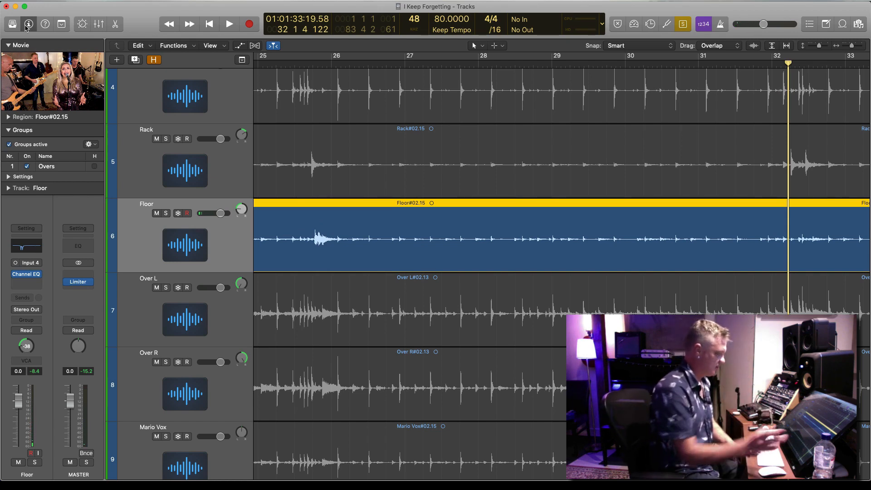
Solo the Rack and Floor tracks together and play them from about bar 17
{"action": "key", "text": "super+Left"}
{"action": "key", "text": "super+Left"}
{"action": "key", "text": "super+Left"}
{"action": "key", "text": "super+Up"}
{"action": "key", "text": "super+Left"}
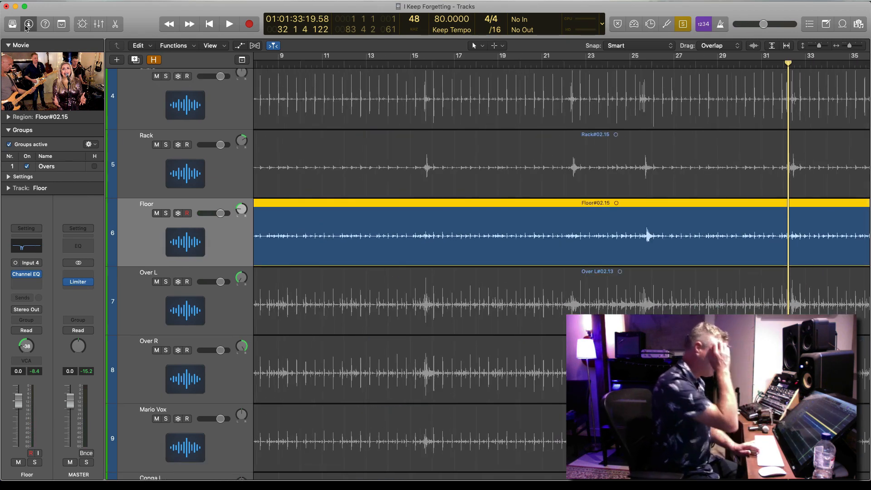
{"action": "key", "text": "super+Left"}
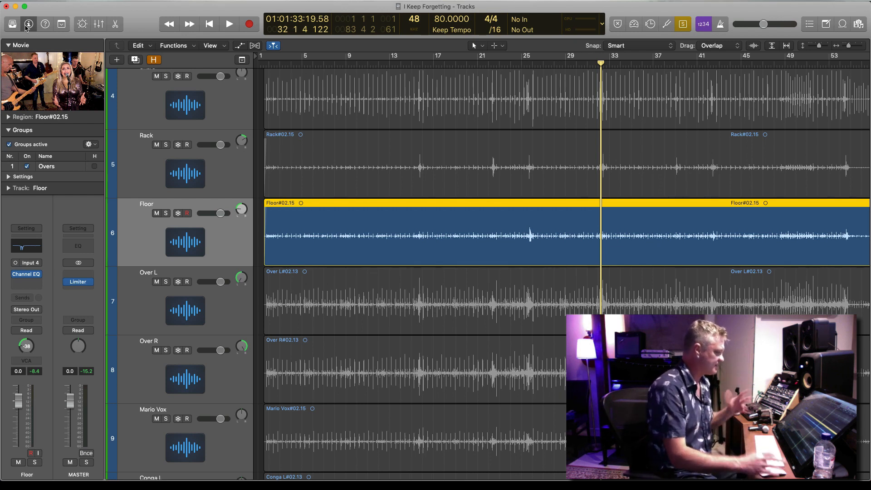
{"action": "left_click", "coordinate": [471, 166], "text": "shift"}
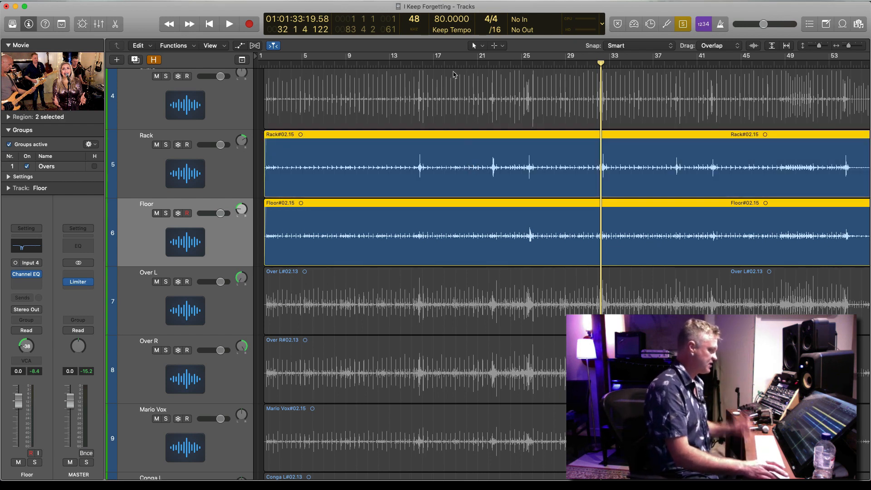
{"action": "left_click", "coordinate": [443, 64]}
{"action": "key", "text": "space"}
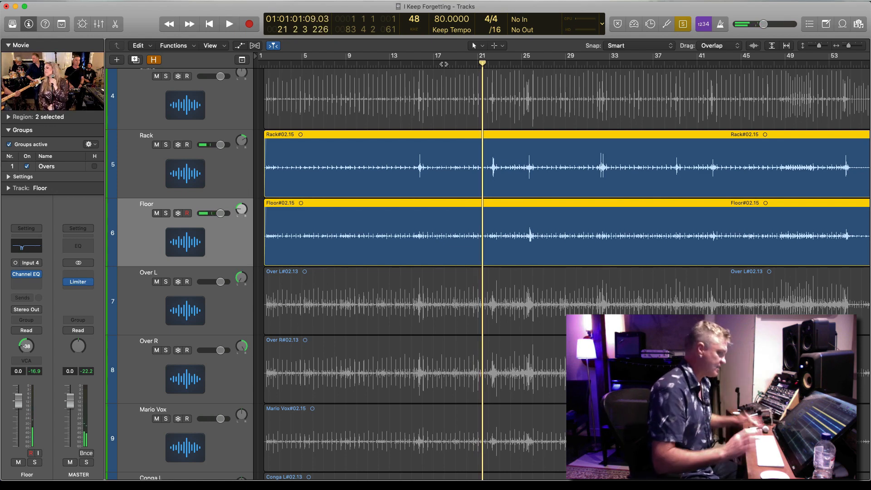
Add the Kick and Snare to the soloed Rack and Floor tracks and play all four from bar 21
{"action": "scroll", "coordinate": [490, 104], "scroll_direction": "up", "scroll_amount": 4}
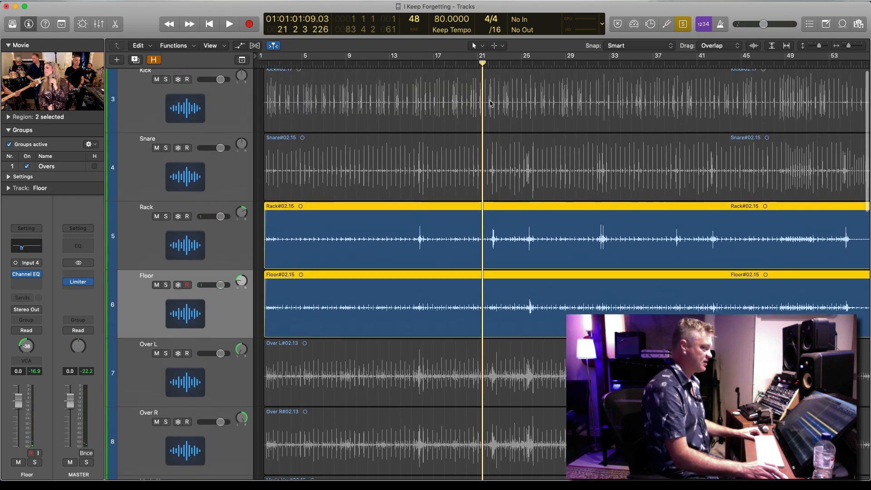
{"action": "left_click", "coordinate": [493, 105], "text": "shift"}
{"action": "left_click", "coordinate": [501, 170], "text": "shift"}
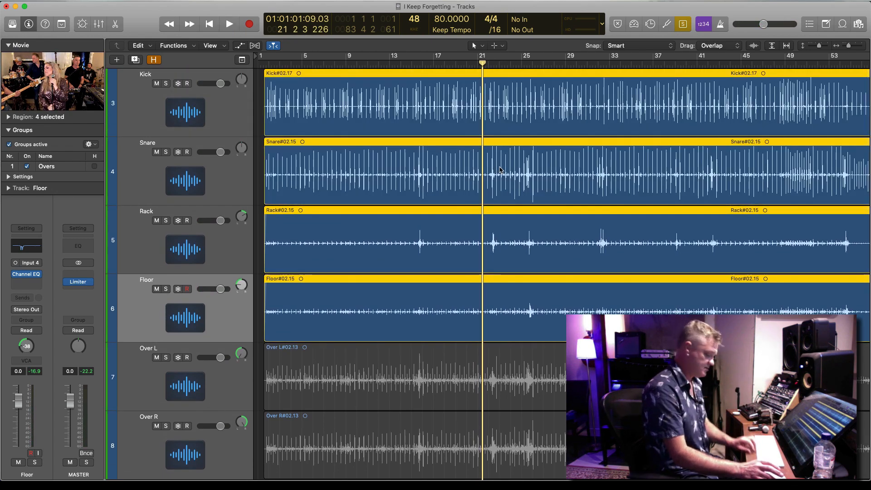
{"action": "key", "text": "space"}
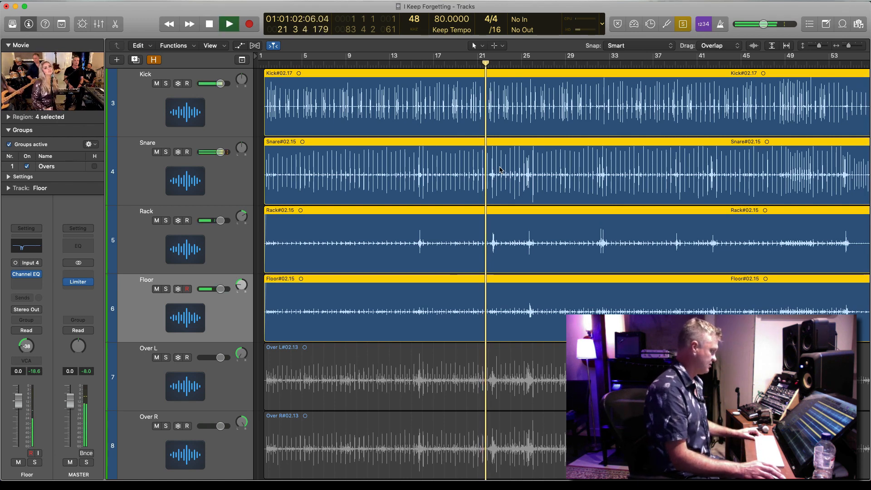
{"action": "scroll", "coordinate": [500, 170], "scroll_direction": "down", "scroll_amount": 1}
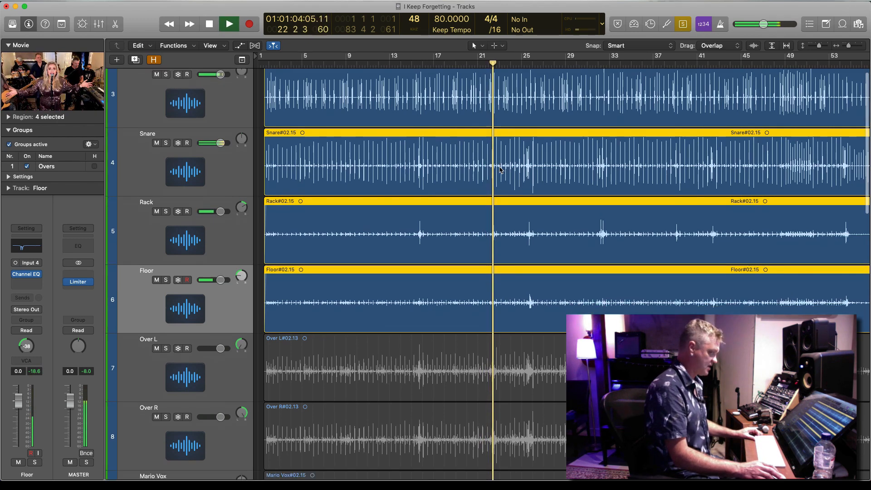
{"action": "scroll", "coordinate": [501, 170], "scroll_direction": "down", "scroll_amount": 3}
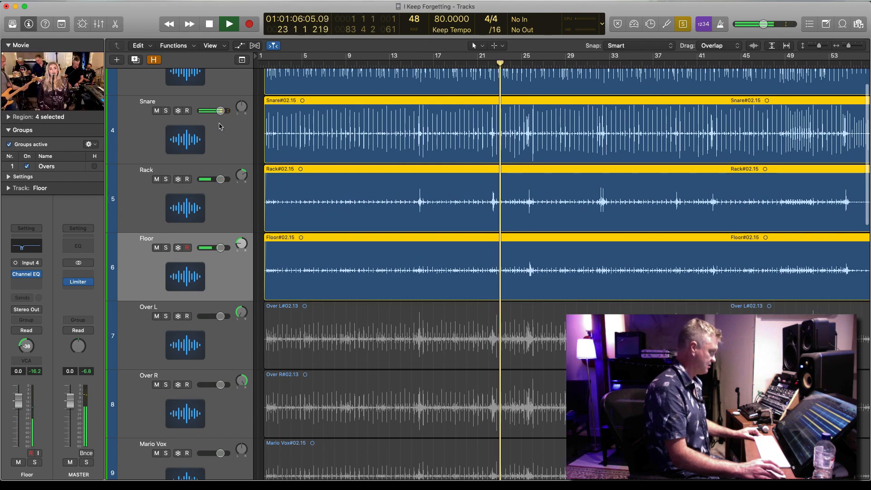
Watch the band movie in a separate larger window, close it and stop playback
{"action": "left_click", "coordinate": [44, 90]}
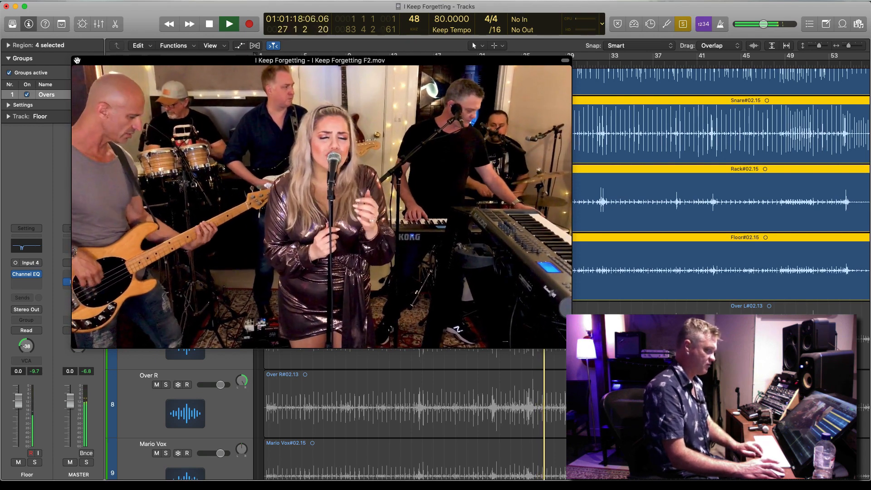
{"action": "left_click", "coordinate": [78, 60]}
{"action": "key", "text": "space"}
Solo the Over L and Over R tracks and assign both channels to Group 1: Overs in the mixer
{"action": "left_click", "coordinate": [490, 360]}
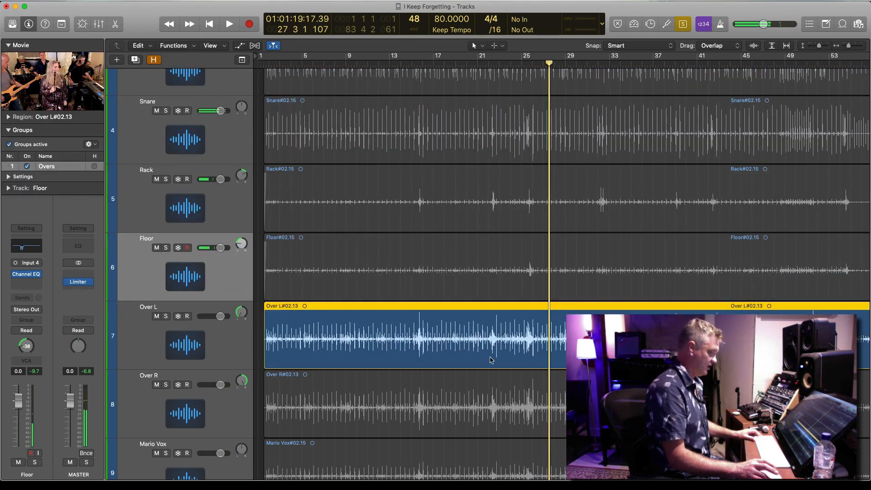
{"action": "left_click", "coordinate": [513, 397], "text": "shift"}
{"action": "left_click", "coordinate": [178, 331]}
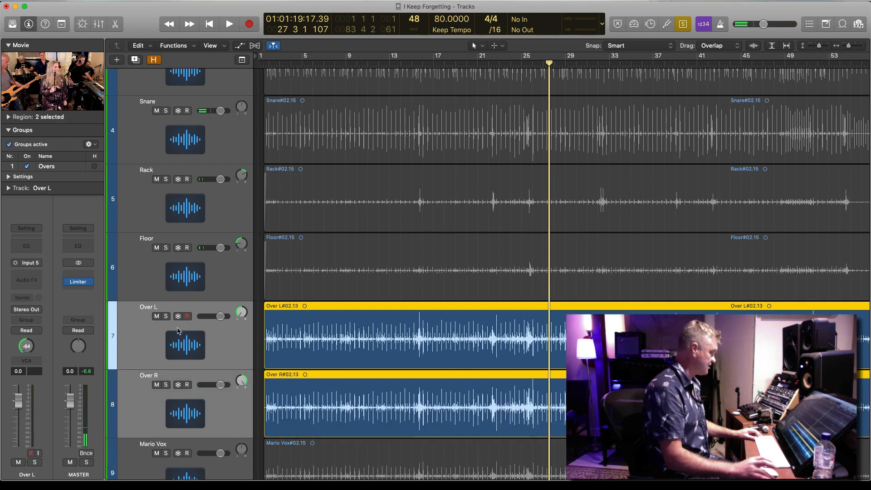
{"action": "left_click", "coordinate": [99, 23]}
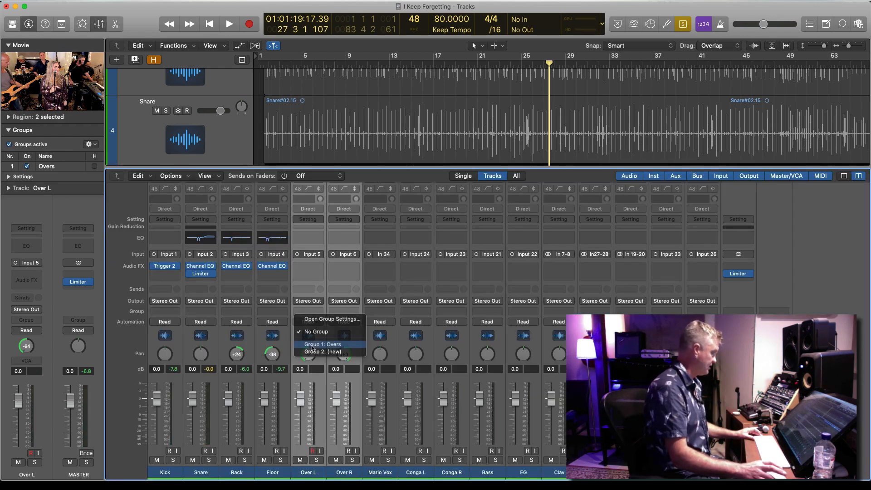
{"action": "left_click", "coordinate": [312, 345]}
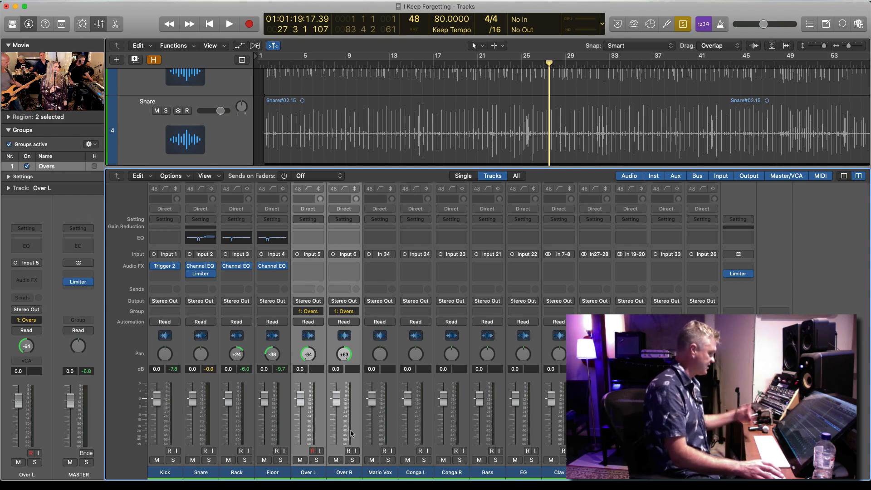
Inspect the linked settings and name of the Overs group and collapse the group list
{"action": "left_click", "coordinate": [9, 177]}
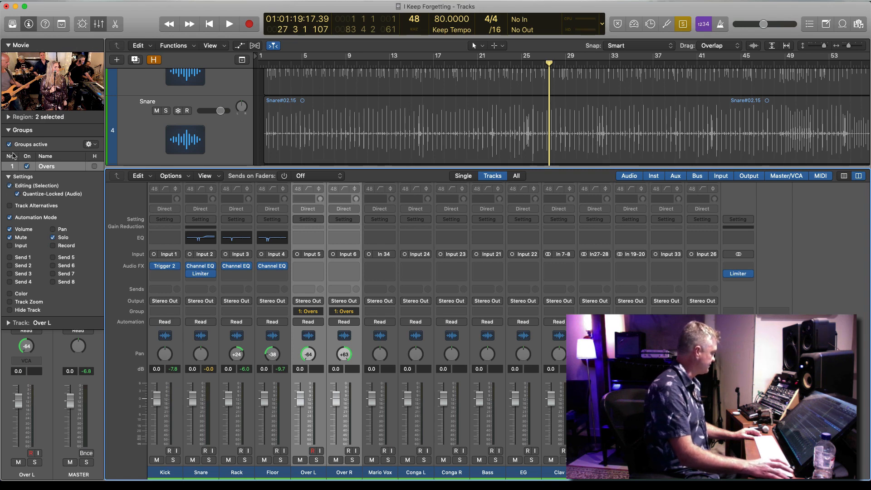
{"action": "double_click", "coordinate": [47, 167]}
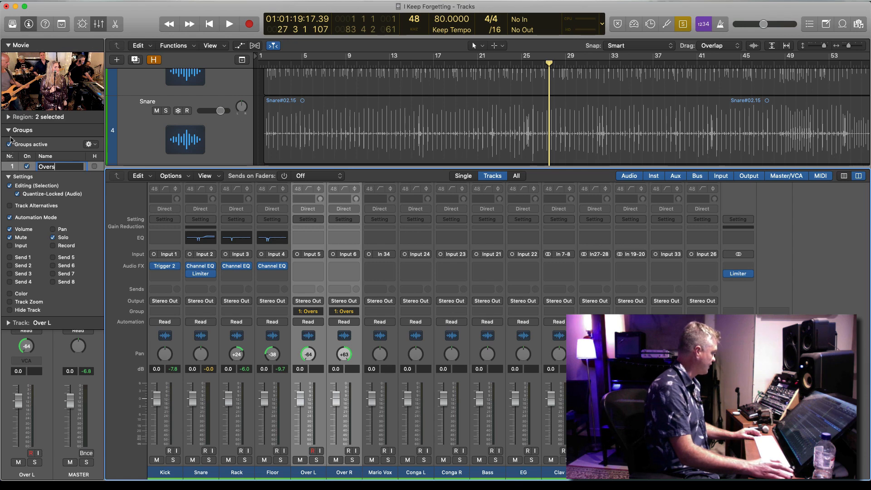
{"action": "left_click", "coordinate": [8, 130]}
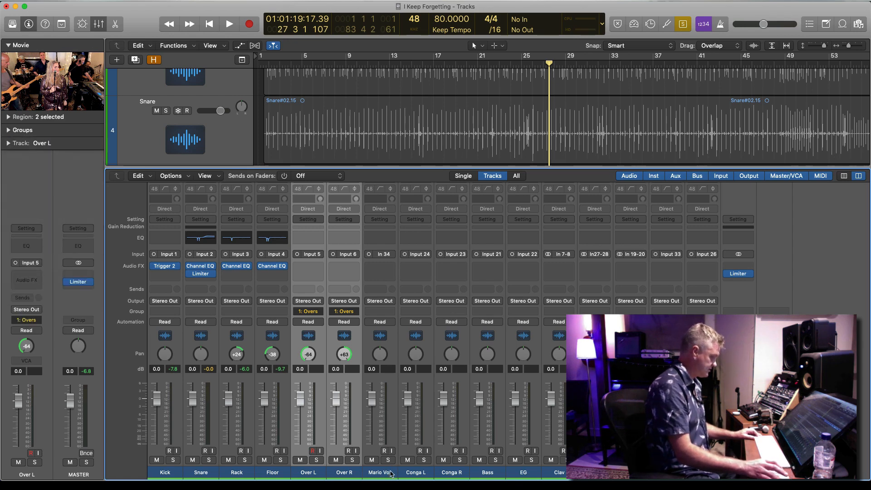
Put the Conga L and Conga R channels in a new Group 2 named Percussion
{"action": "left_click", "coordinate": [413, 472]}
{"action": "left_click", "coordinate": [451, 472], "text": "shift"}
{"action": "left_click", "coordinate": [415, 311]}
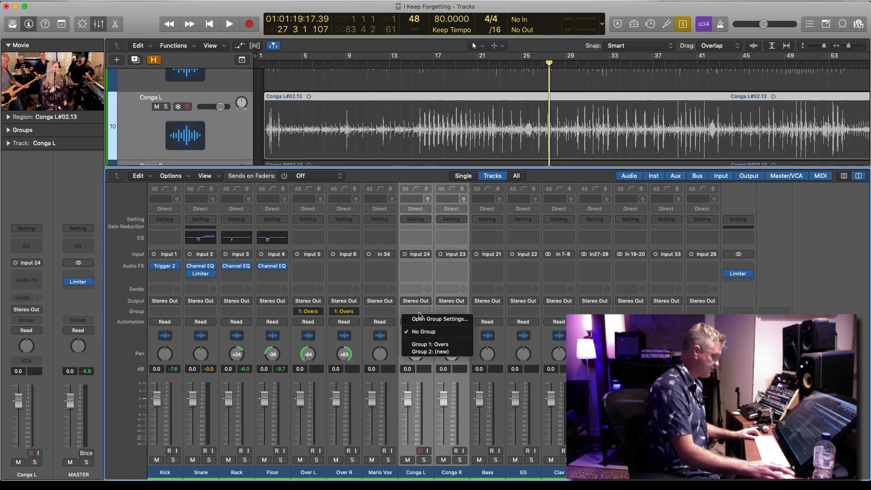
{"action": "left_click", "coordinate": [431, 352]}
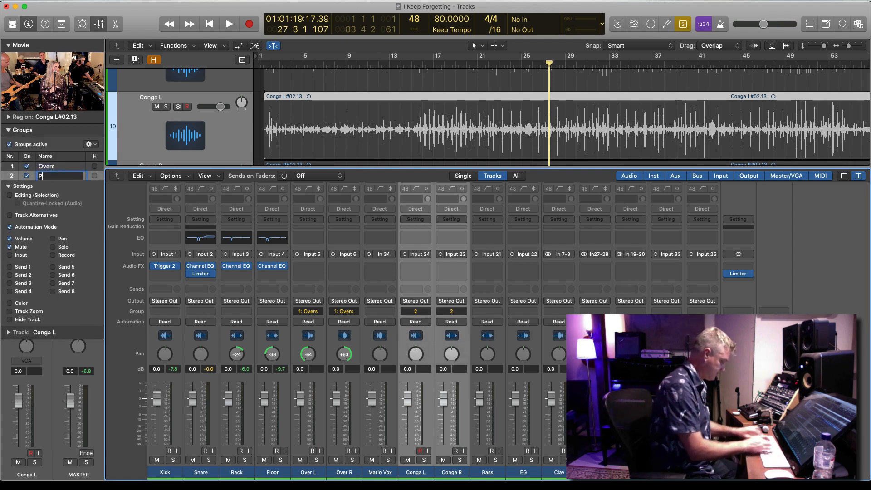
{"action": "type", "text": "Percu"}
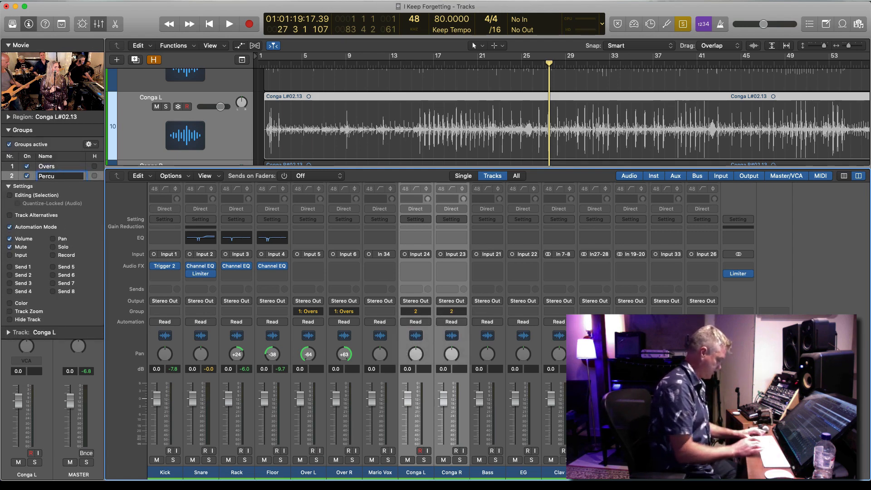
{"action": "type", "text": "ssion"}
{"action": "key", "text": "Return"}
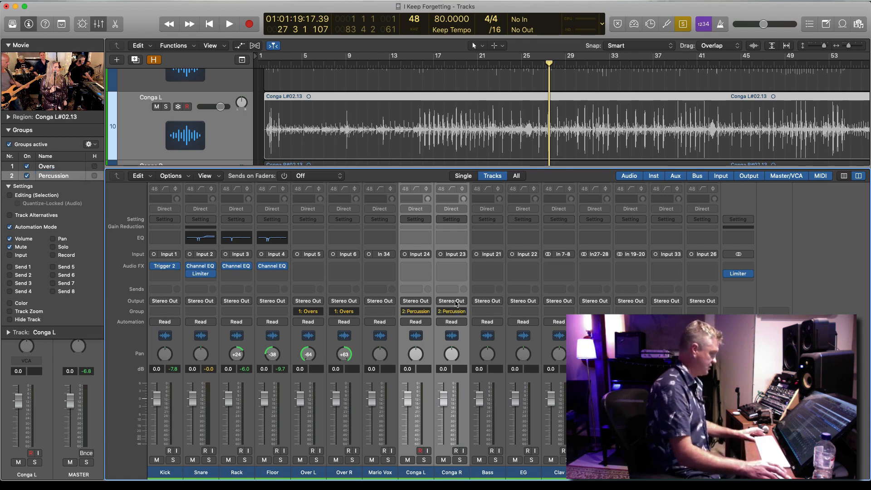
Lower the grouped conga faders to -0.2 dB and pan Conga L to -64 and Conga R to +63
{"action": "mouse_move", "coordinate": [448, 400]}
{"action": "left_mouse_down"}
{"action": "mouse_move", "coordinate": [448, 415]}
{"action": "mouse_move", "coordinate": [448, 400]}
{"action": "left_mouse_up"}
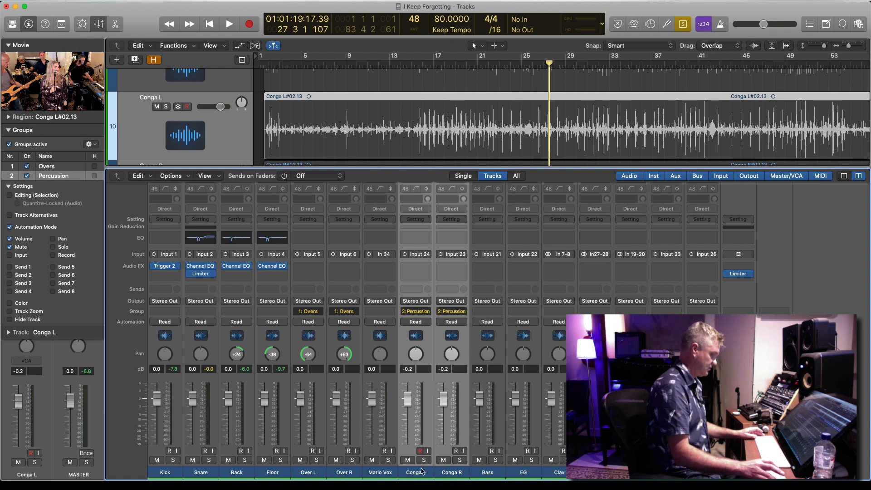
{"action": "left_click", "coordinate": [424, 472]}
{"action": "left_click_drag", "start_coordinate": [420, 357], "coordinate": [420, 367]}
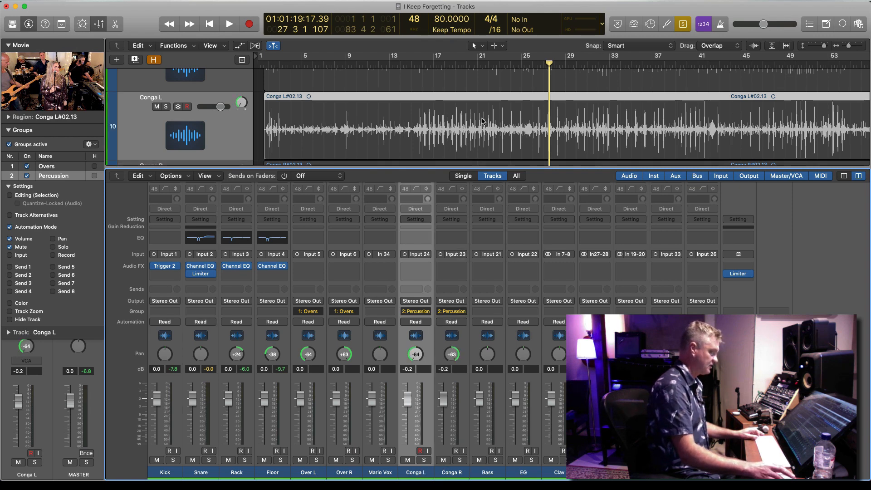
Solo Conga R, play it from about bar 27 and show the band movie in a larger window over the mixer
{"action": "scroll", "coordinate": [483, 120], "scroll_direction": "down", "scroll_amount": 3}
{"action": "left_click", "coordinate": [490, 117]}
{"action": "key", "text": "space"}
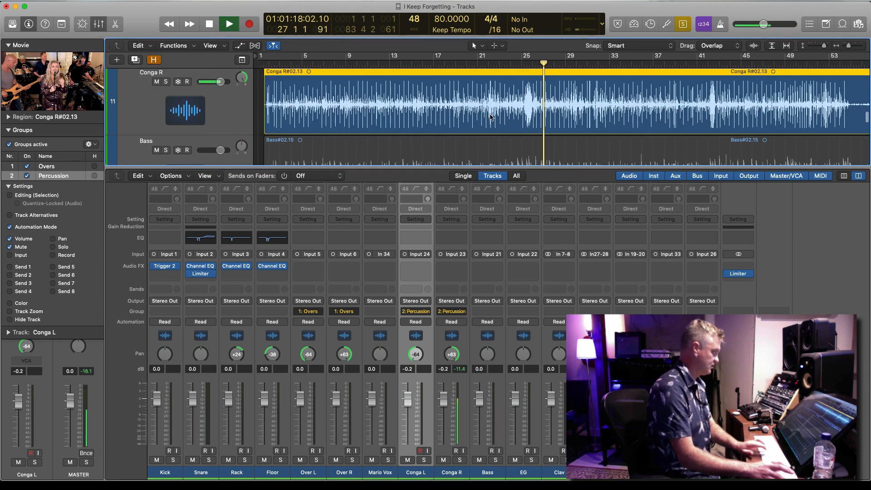
{"action": "left_click", "coordinate": [26, 74]}
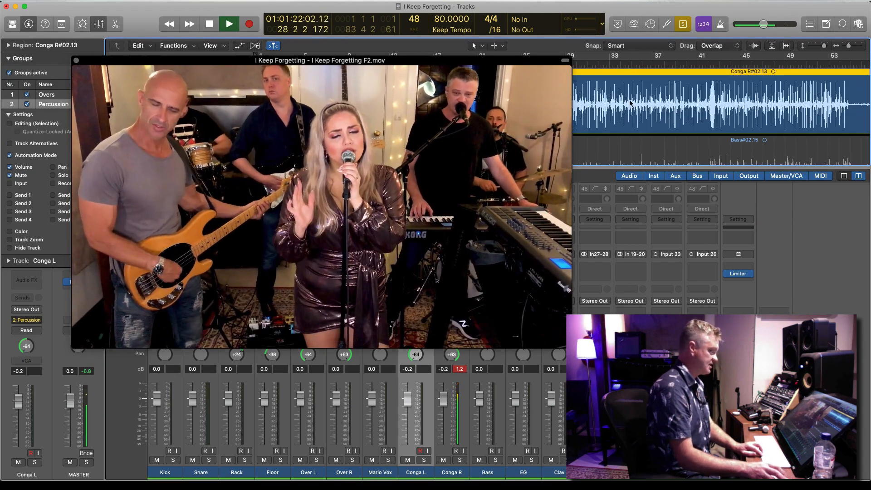
{"action": "left_click_drag", "start_coordinate": [449, 61], "coordinate": [473, 171]}
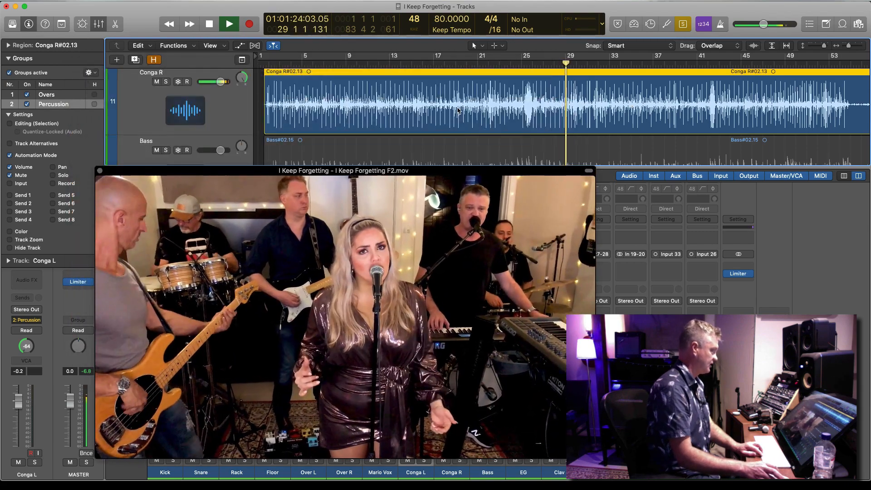
Switch the solo to Conga L during playback and add Conga R to hear both together
{"action": "scroll", "coordinate": [458, 110], "scroll_direction": "up", "scroll_amount": 2}
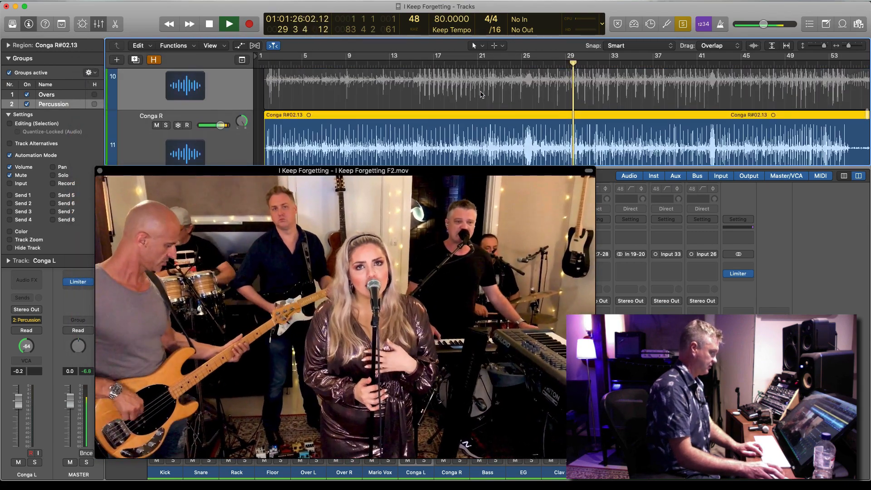
{"action": "left_click", "coordinate": [481, 94]}
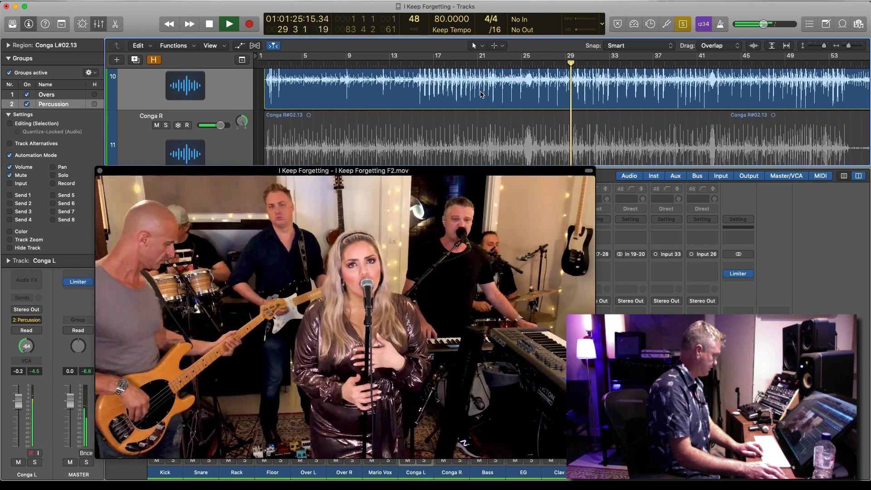
{"action": "left_click", "coordinate": [511, 132], "text": "shift"}
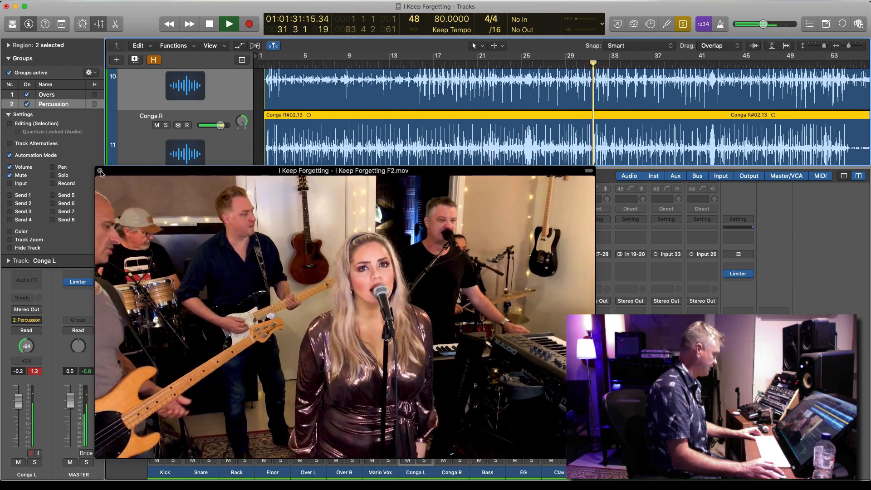
Close the large movie window, lower the grouped conga faders to -4.8 dB and stop playback
{"action": "left_click", "coordinate": [101, 172]}
{"action": "left_click_drag", "start_coordinate": [443, 400], "coordinate": [441, 419]}
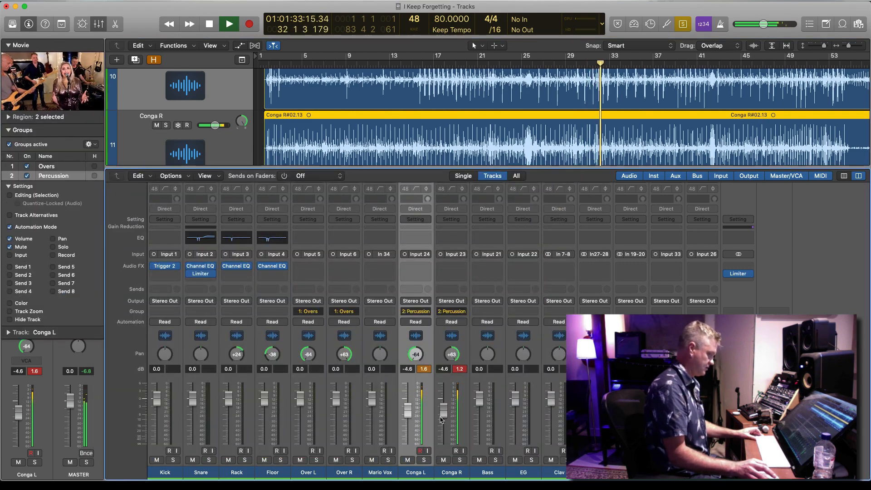
{"action": "key", "text": "space"}
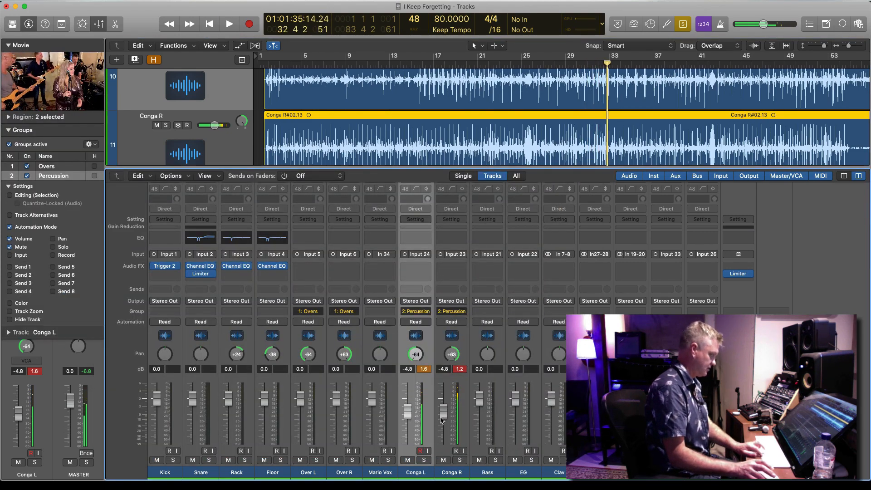
Solo the grouped Over L and Over R tracks and play them from about bar 32
{"action": "key", "text": "super+Left"}
{"action": "key", "text": "super+Up"}
{"action": "key", "text": "super+Up"}
{"action": "key", "text": "super+Up"}
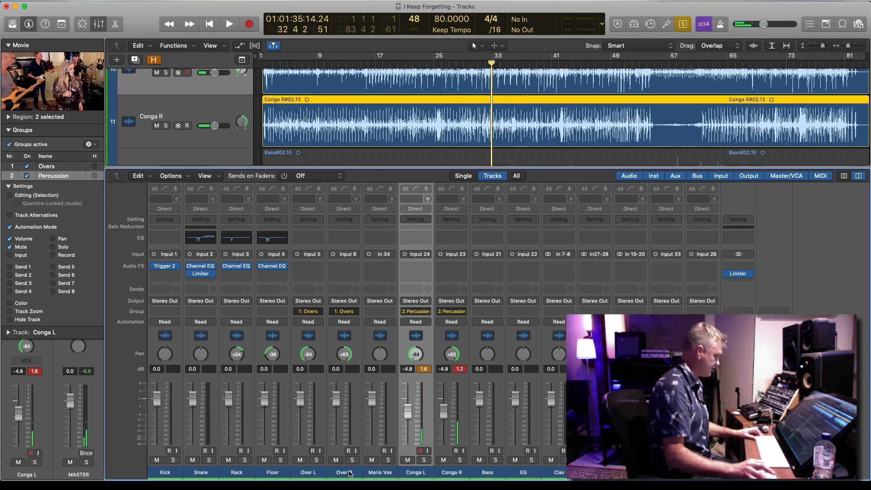
{"action": "left_click", "coordinate": [349, 473]}
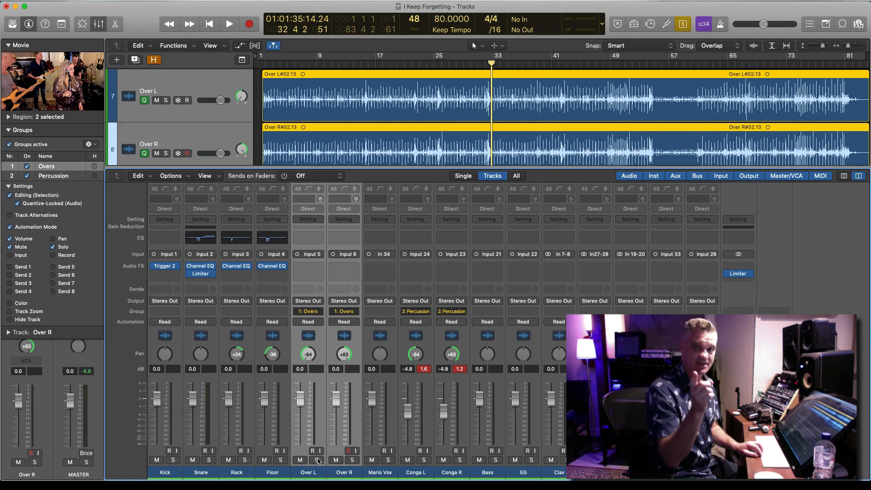
{"action": "key", "text": "space"}
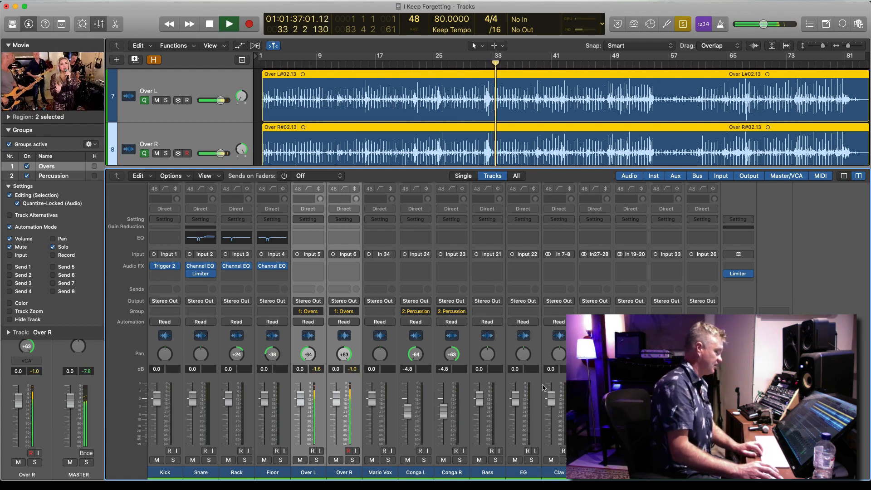
Route the outputs of Over L and Over R to Bus 1 and name the resulting aux channel Overs
{"action": "left_click", "coordinate": [350, 302]}
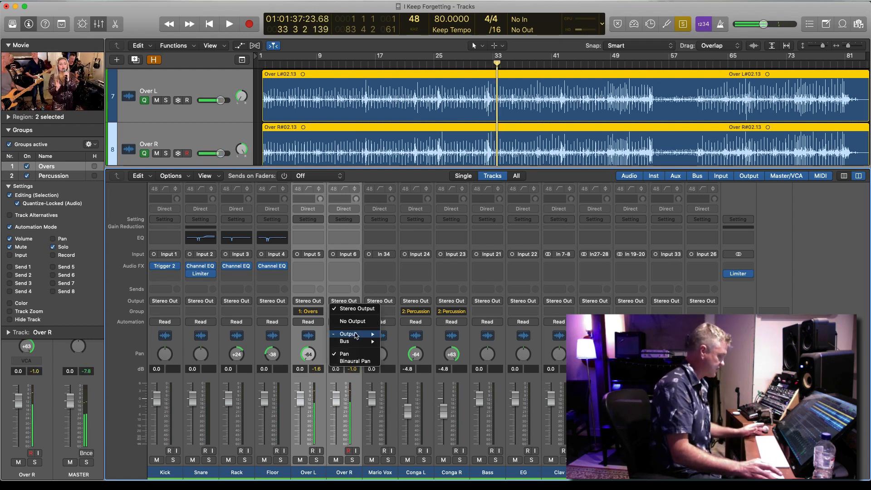
{"action": "mouse_move", "coordinate": [356, 341]}
{"action": "left_click", "coordinate": [411, 191]}
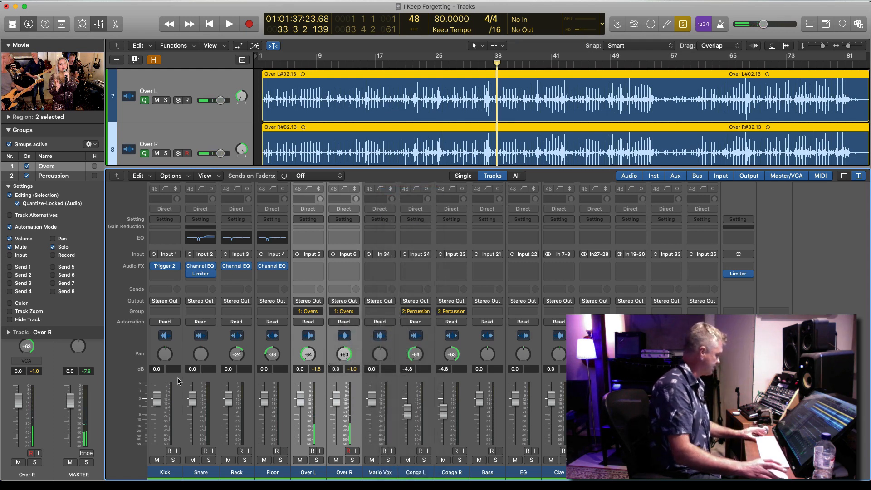
{"action": "double_click", "coordinate": [77, 475]}
{"action": "type", "text": "Overs"}
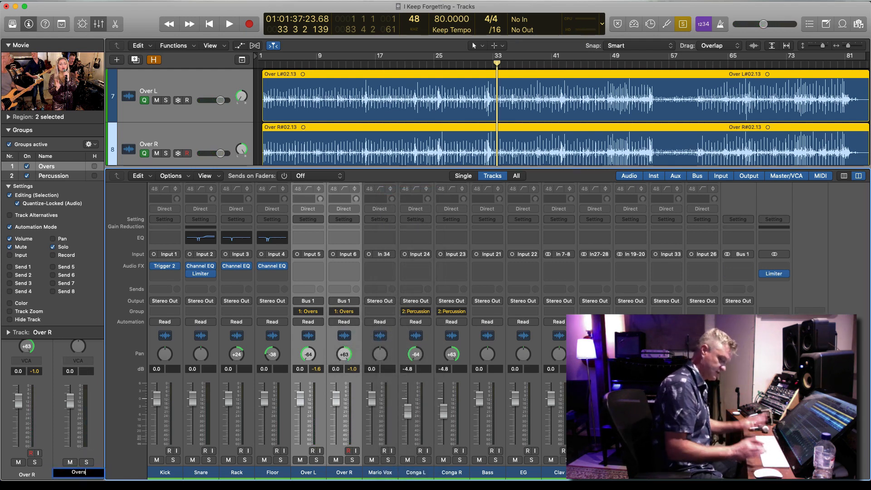
{"action": "key", "text": "Return"}
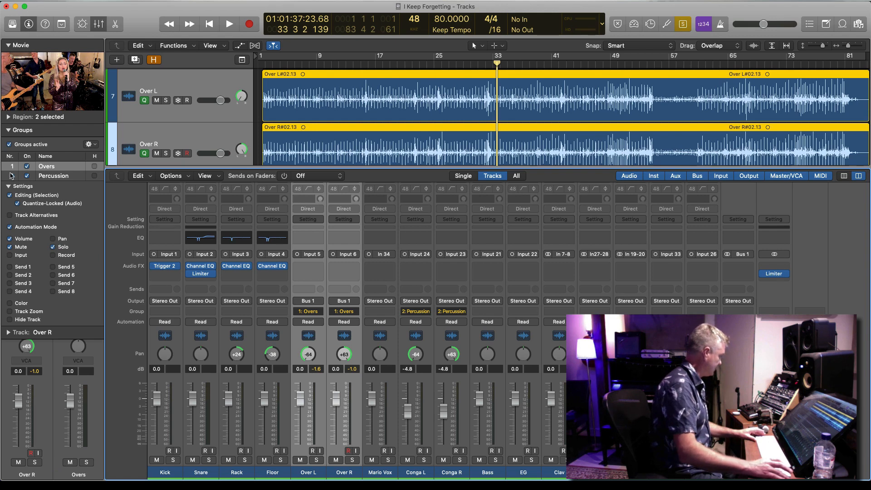
Insert the stereo Slate Digital Virtual Mix Rack plug-in on the Overs aux channel
{"action": "left_click", "coordinate": [7, 130]}
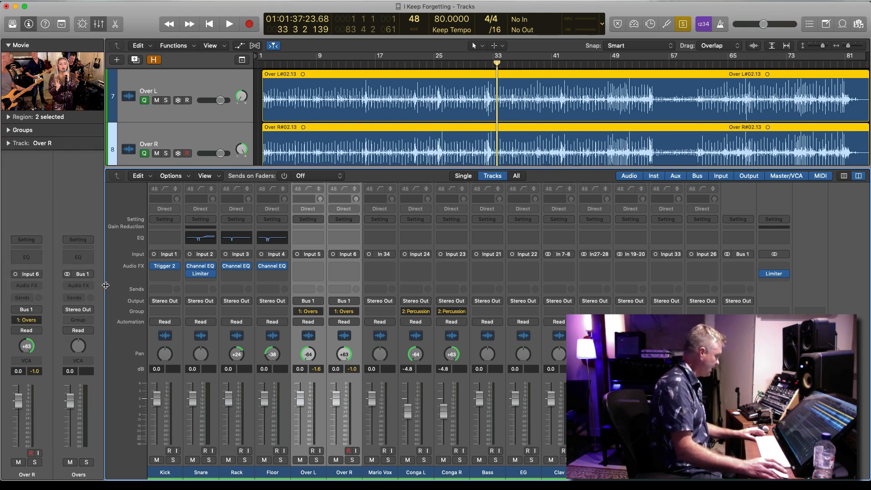
{"action": "left_click", "coordinate": [81, 286]}
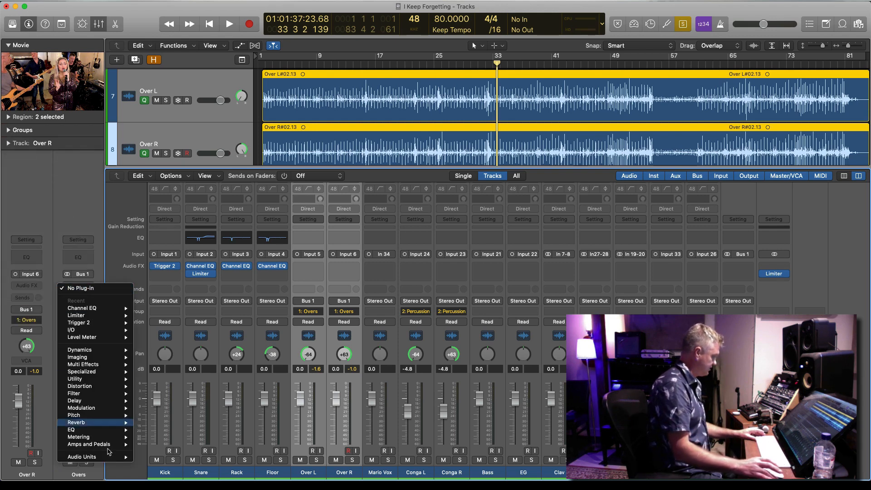
{"action": "mouse_move", "coordinate": [123, 457]}
{"action": "mouse_move", "coordinate": [210, 458]}
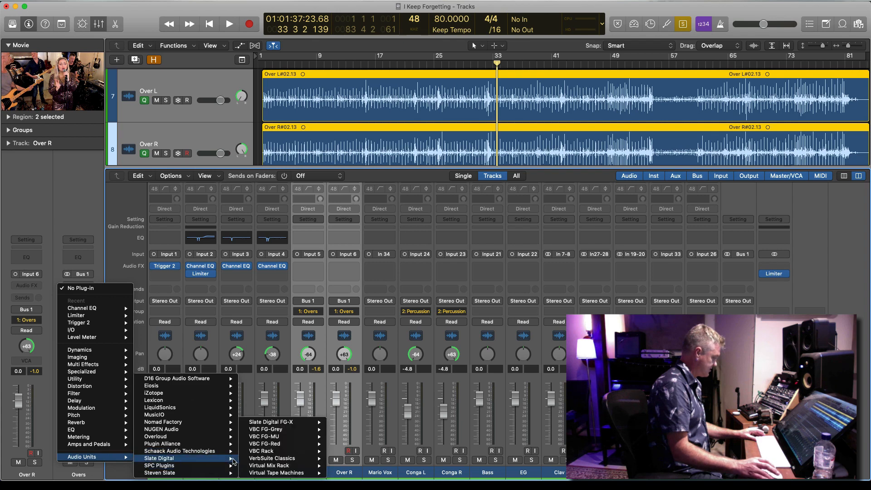
{"action": "mouse_move", "coordinate": [291, 467]}
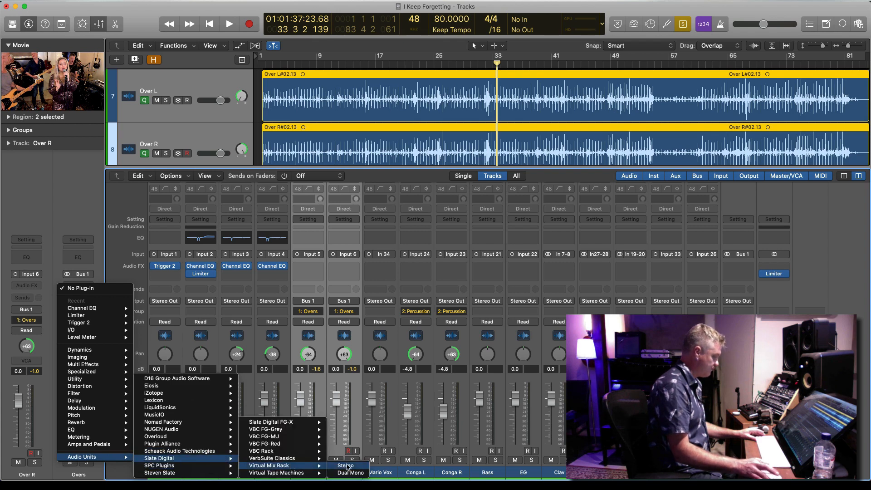
{"action": "left_click", "coordinate": [347, 466]}
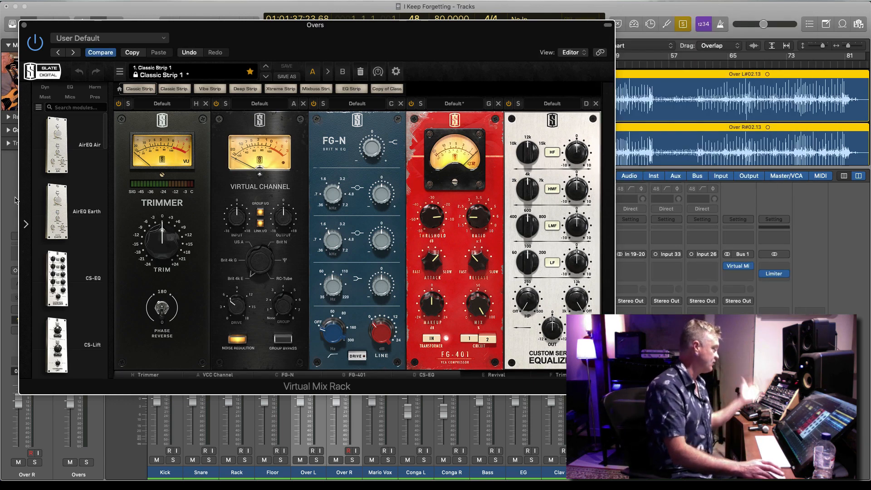
Review the default module chain in Virtual Mix Rack and remove the Revival module from it
{"action": "mouse_move", "coordinate": [92, 212]}
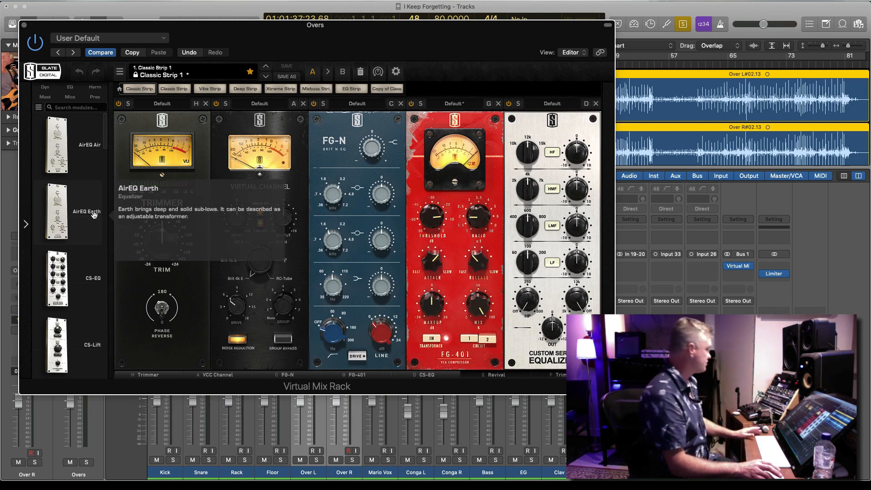
{"action": "scroll", "coordinate": [48, 224], "scroll_direction": "down", "scroll_amount": 10}
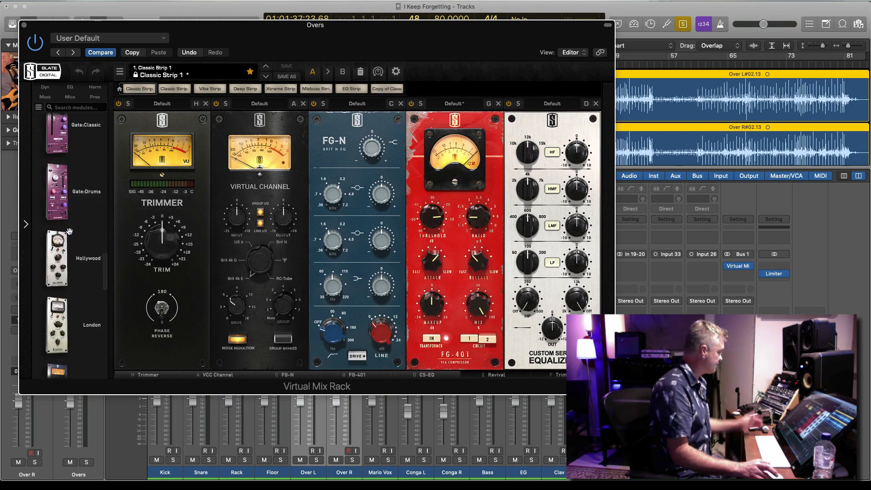
{"action": "scroll", "coordinate": [69, 231], "scroll_direction": "up", "scroll_amount": 5}
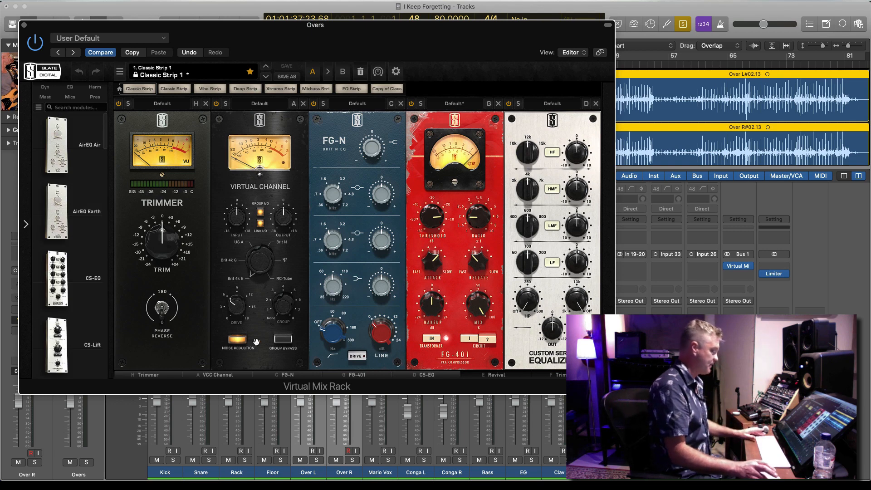
{"action": "left_click", "coordinate": [405, 375]}
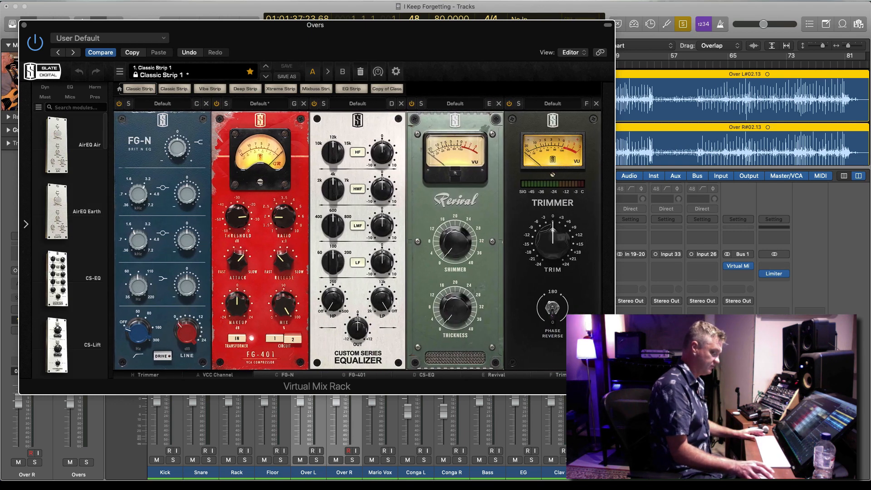
{"action": "left_click", "coordinate": [141, 375]}
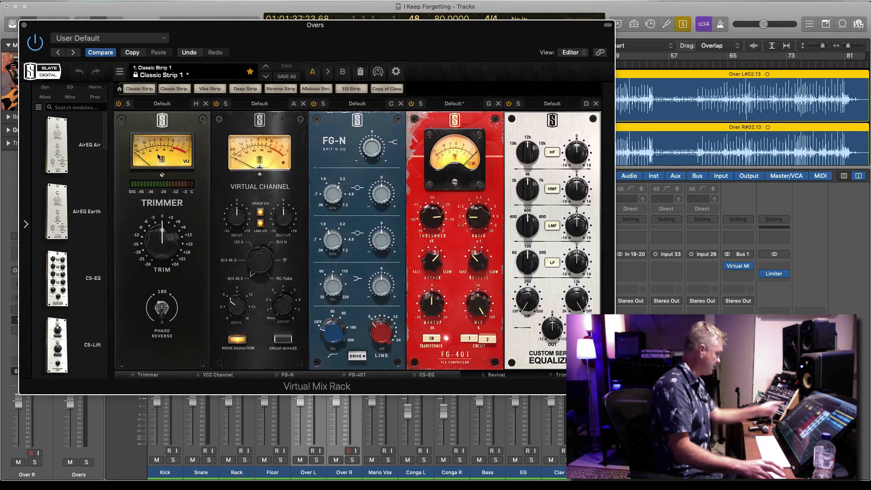
{"action": "left_click", "coordinate": [421, 375]}
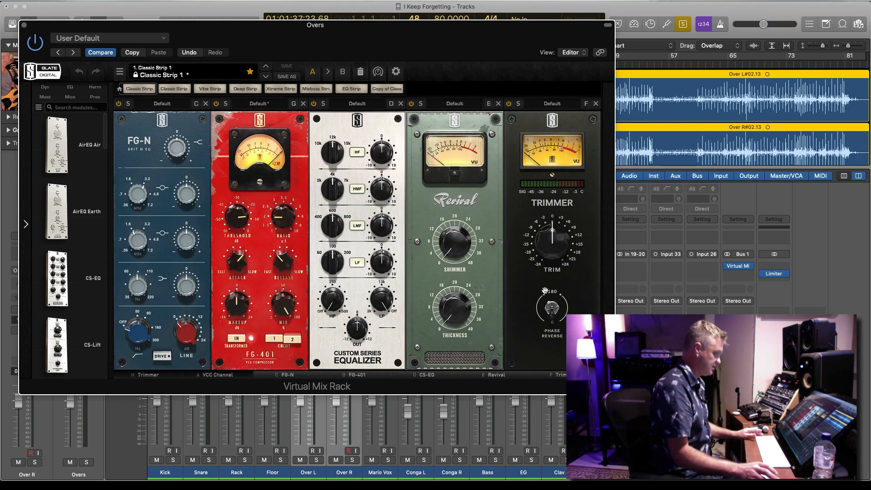
{"action": "left_click", "coordinate": [498, 104]}
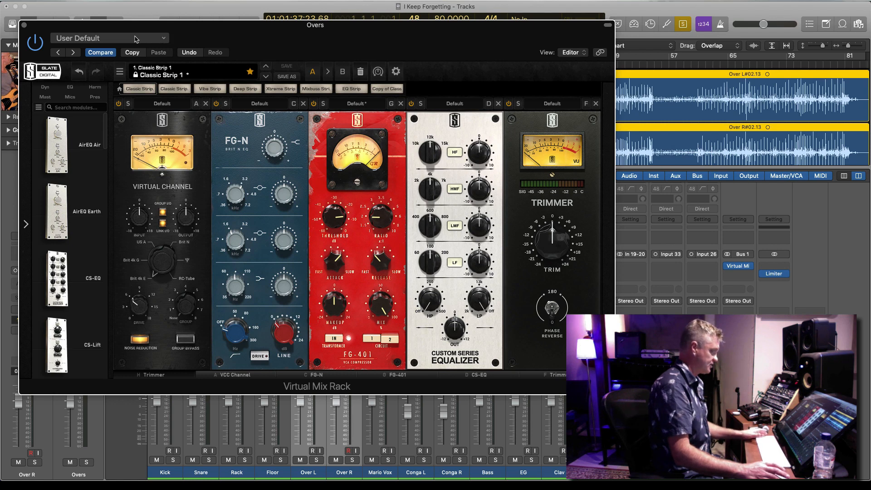
Play the overheads, set the Virtual Channel module to the Brit N console and turn off its Group I/O
{"action": "key", "text": "space"}
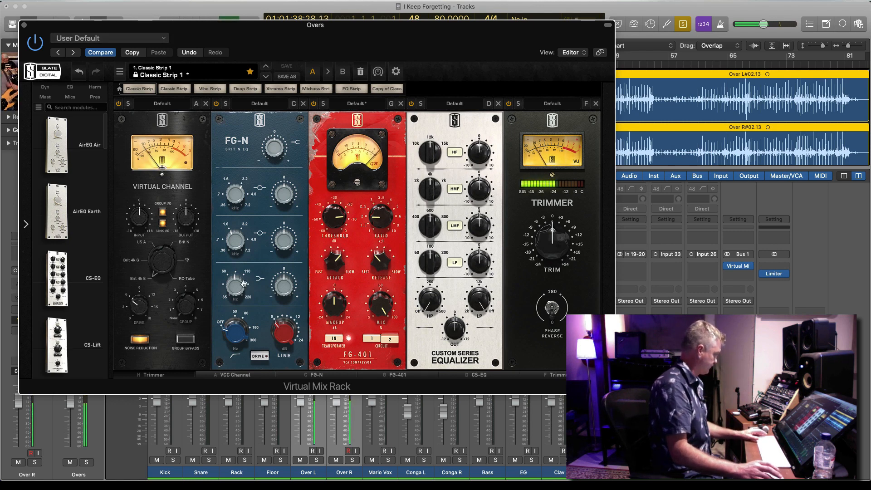
{"action": "left_click_drag", "start_coordinate": [163, 261], "coordinate": [163, 209]}
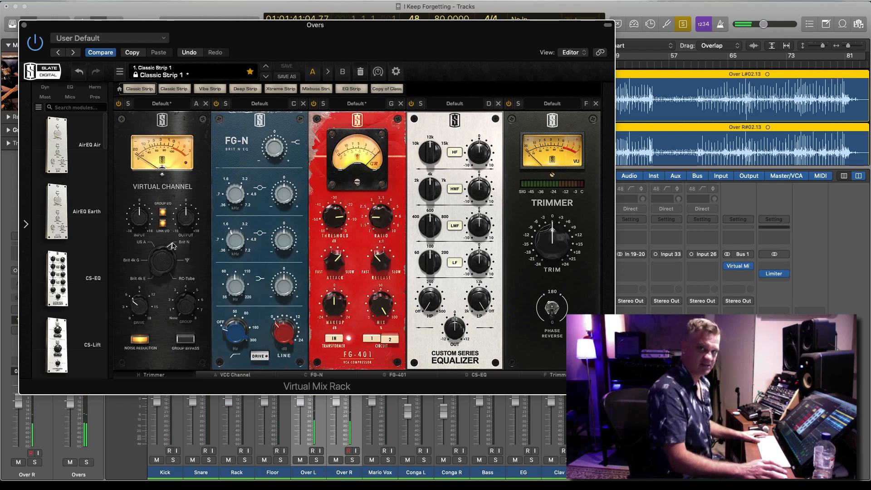
{"action": "left_click", "coordinate": [162, 212]}
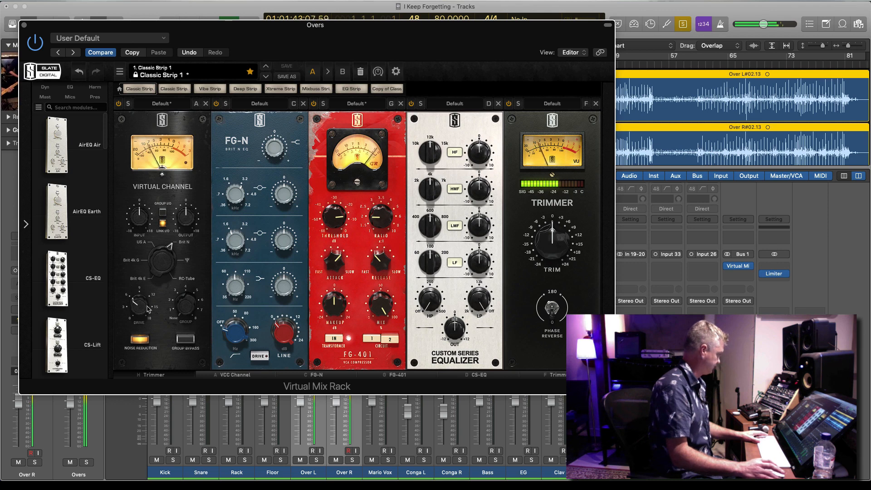
Raise the trim on the first Trimmer module and adjust the top-band gain of the FG-N EQ
{"action": "left_click", "coordinate": [158, 376]}
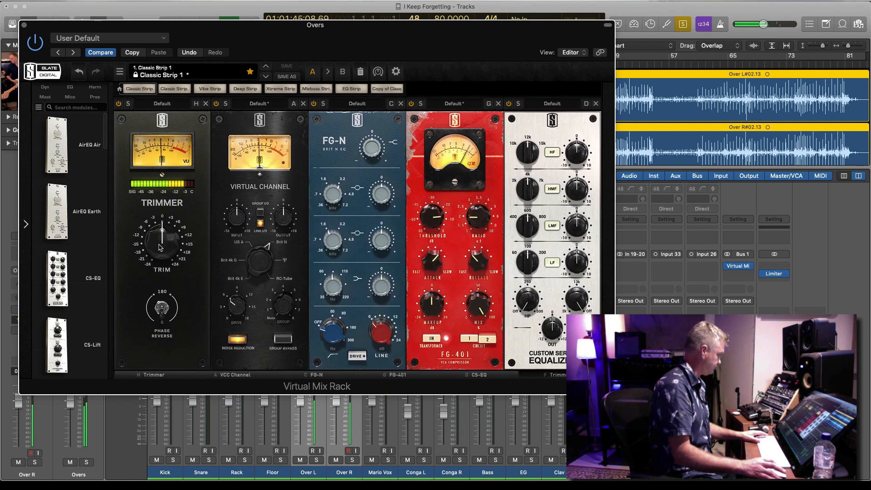
{"action": "left_click_drag", "start_coordinate": [159, 242], "coordinate": [160, 230]}
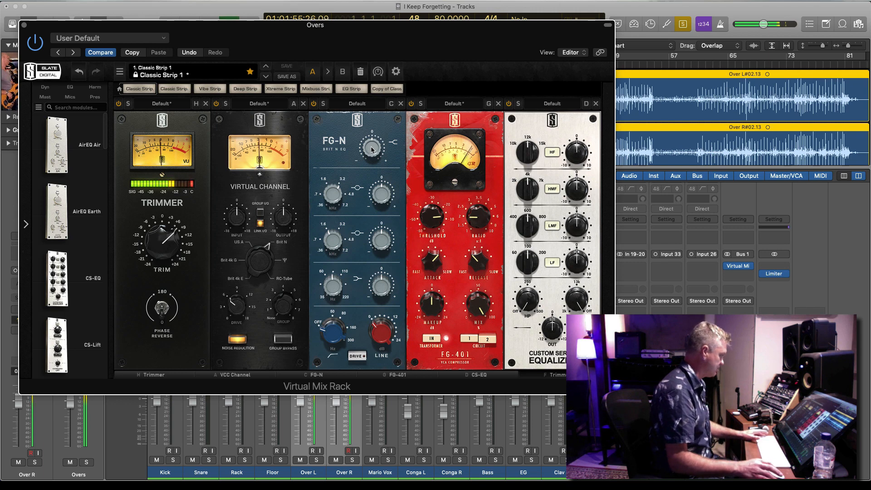
{"action": "left_click_drag", "start_coordinate": [371, 148], "coordinate": [372, 145]}
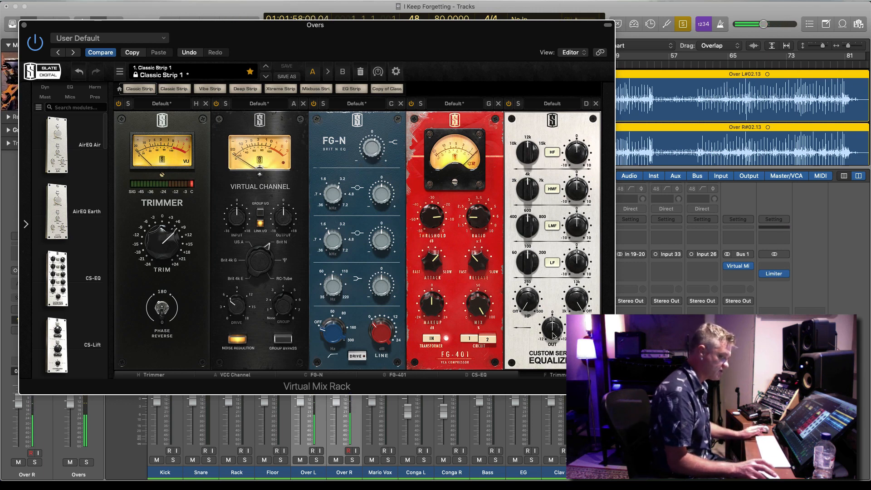
Adjust the HF gain on the Custom Series Equalizer and stop playback
{"action": "left_click_drag", "start_coordinate": [580, 143], "coordinate": [577, 154]}
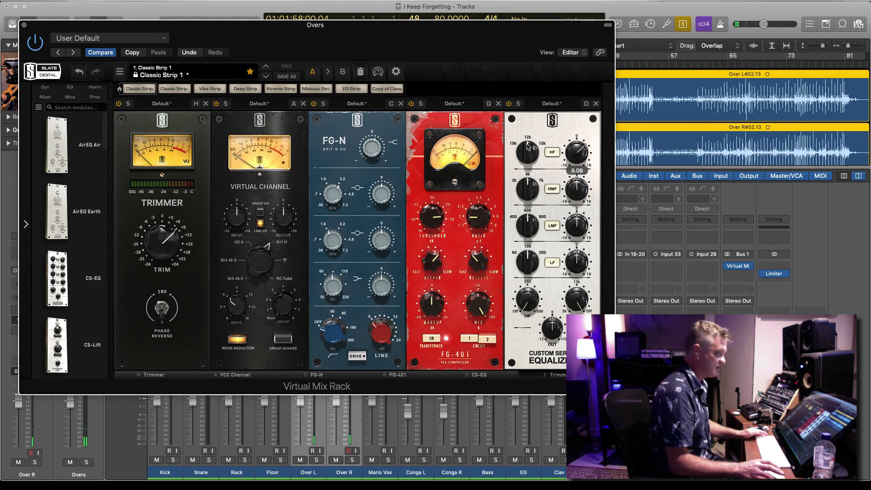
{"action": "mouse_move", "coordinate": [585, 156]}
{"action": "left_mouse_down"}
{"action": "mouse_move", "coordinate": [577, 126]}
{"action": "mouse_move", "coordinate": [570, 160]}
{"action": "left_mouse_up"}
{"action": "key", "text": "space"}
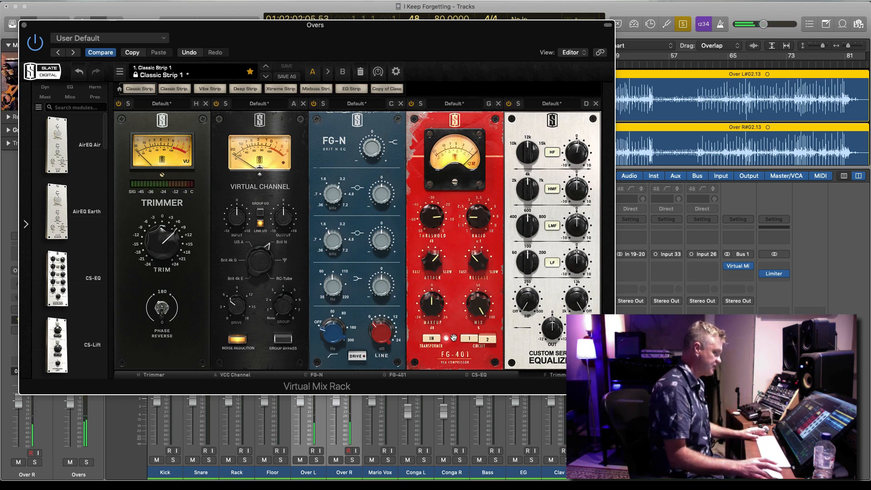
Remove the FG-401 compressor and insert The Monster between the Custom Series Equalizer and the last Trimmer
{"action": "left_click", "coordinate": [499, 104]}
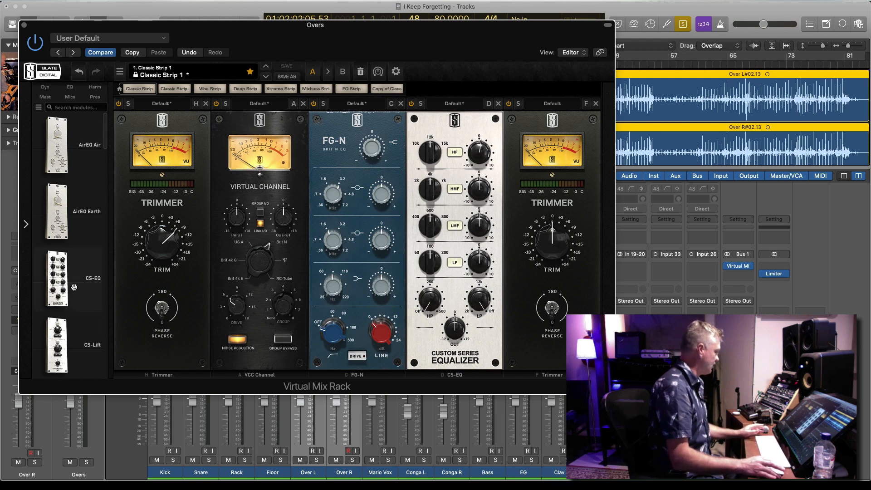
{"action": "scroll", "coordinate": [74, 288], "scroll_direction": "down", "scroll_amount": 15}
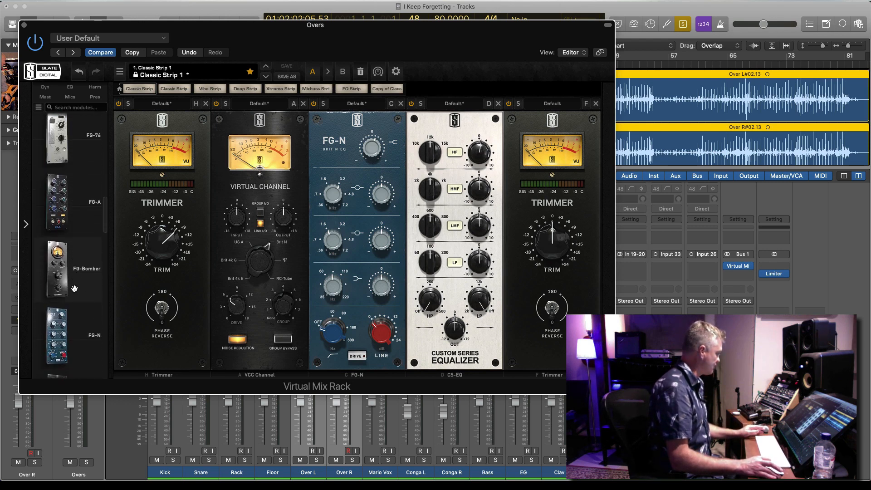
{"action": "scroll", "coordinate": [74, 288], "scroll_direction": "down", "scroll_amount": 12}
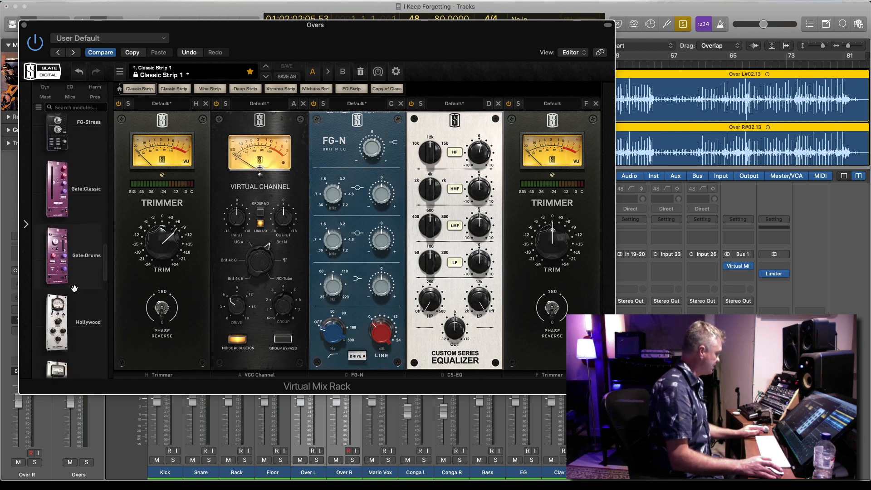
{"action": "scroll", "coordinate": [74, 288], "scroll_direction": "down", "scroll_amount": 12}
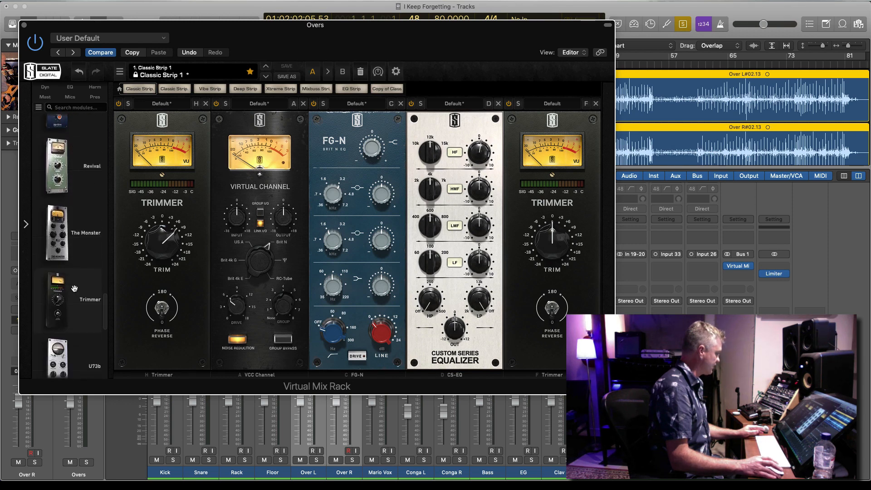
{"action": "left_click_drag", "start_coordinate": [57, 232], "coordinate": [522, 242]}
Try different mix amounts on The Monster, including 88.7%, while playing the overheads
{"action": "left_click_drag", "start_coordinate": [562, 327], "coordinate": [561, 349]}
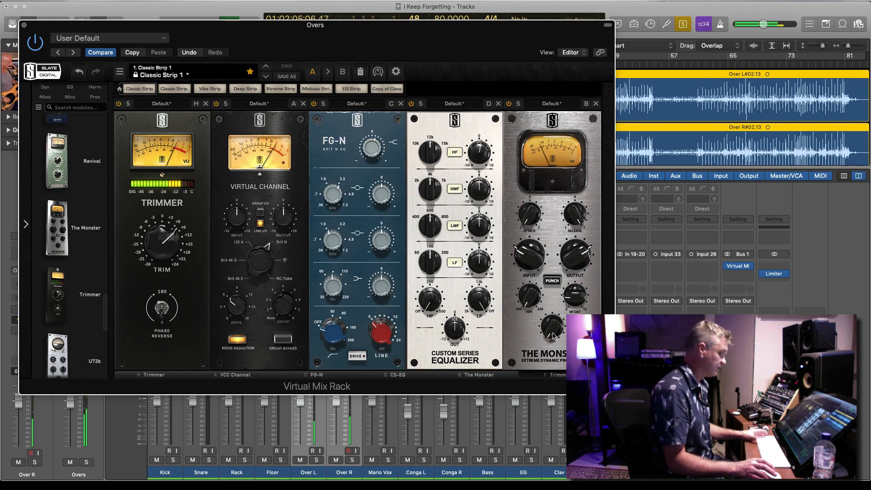
{"action": "left_click_drag", "start_coordinate": [553, 335], "coordinate": [546, 178]}
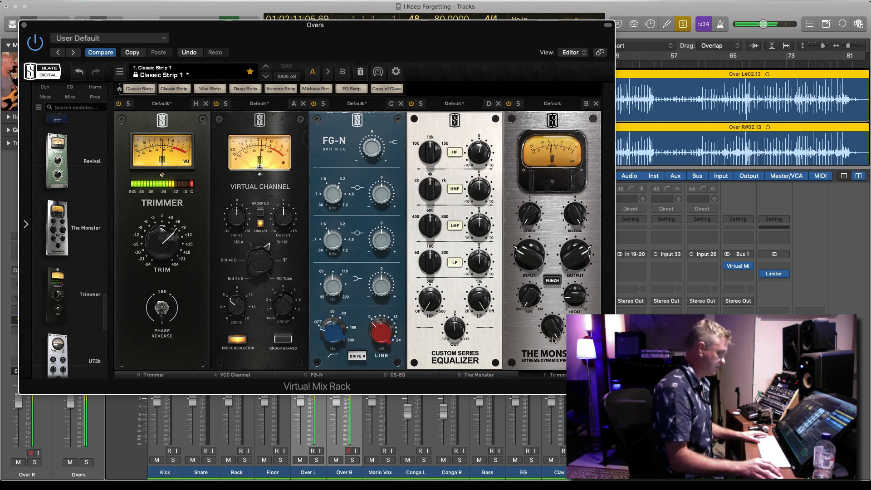
{"action": "left_click_drag", "start_coordinate": [552, 325], "coordinate": [549, 208]}
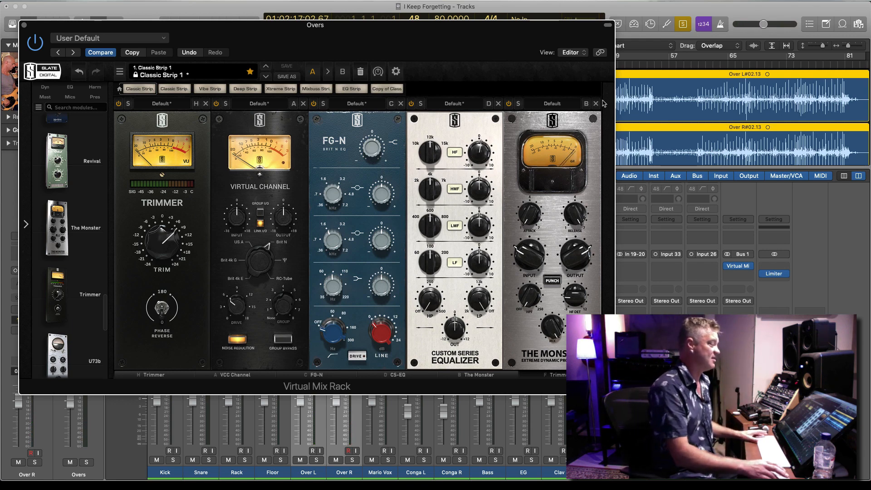
{"action": "left_click_drag", "start_coordinate": [552, 324], "coordinate": [548, 334]}
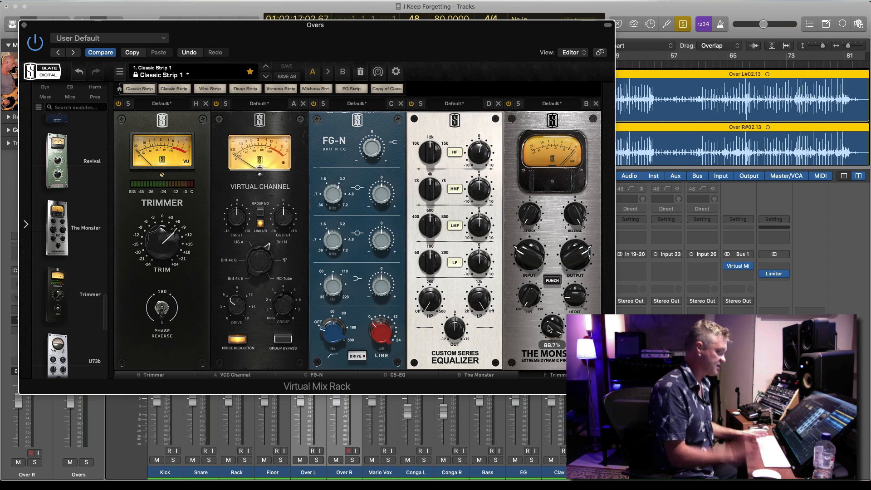
{"action": "key", "text": "space"}
{"action": "left_click_drag", "start_coordinate": [548, 329], "coordinate": [550, 326]}
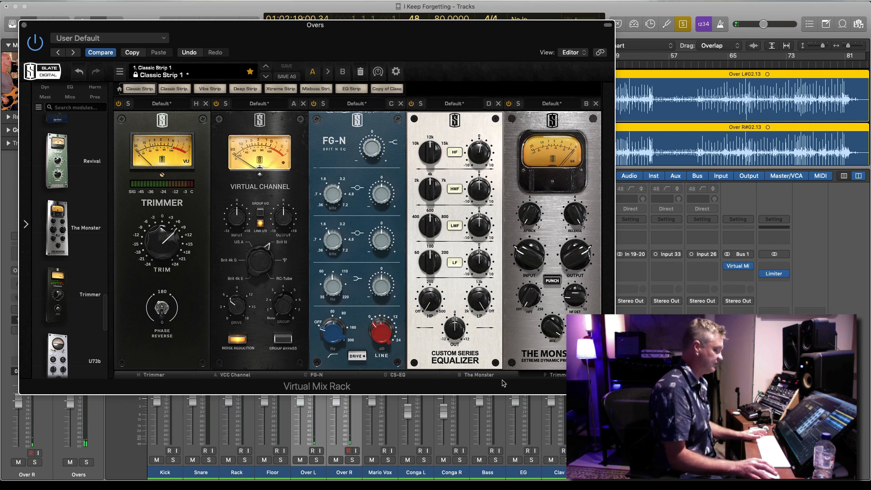
Set the last Trimmer to about -1.17 dB and The Monster's mix to 85.5%, then close the plug-in window
{"action": "left_click", "coordinate": [563, 376]}
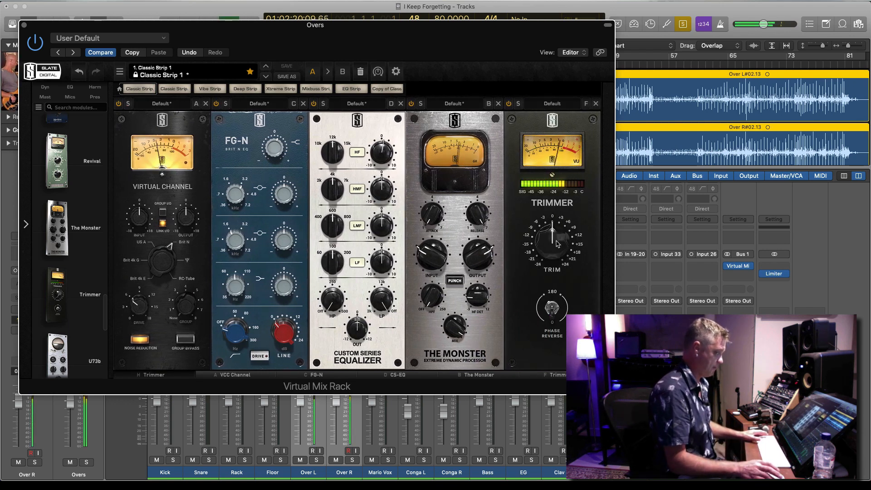
{"action": "left_click_drag", "start_coordinate": [557, 244], "coordinate": [557, 246]}
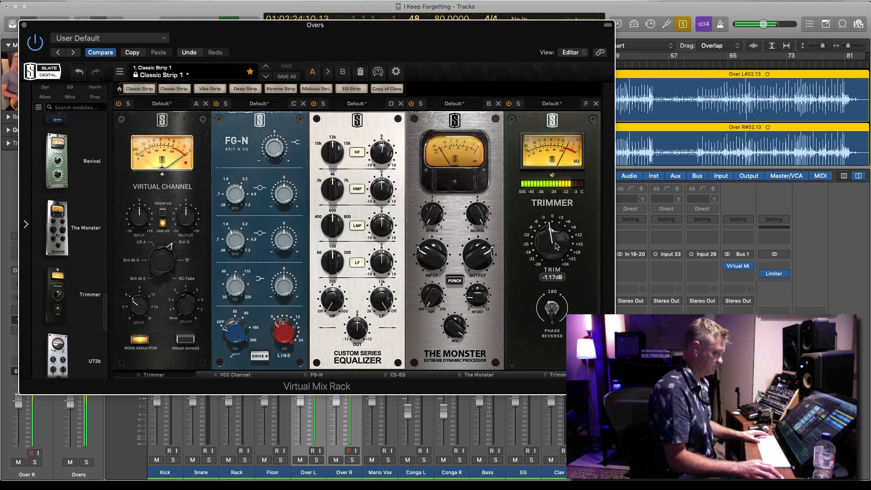
{"action": "left_click_drag", "start_coordinate": [452, 336], "coordinate": [452, 341]}
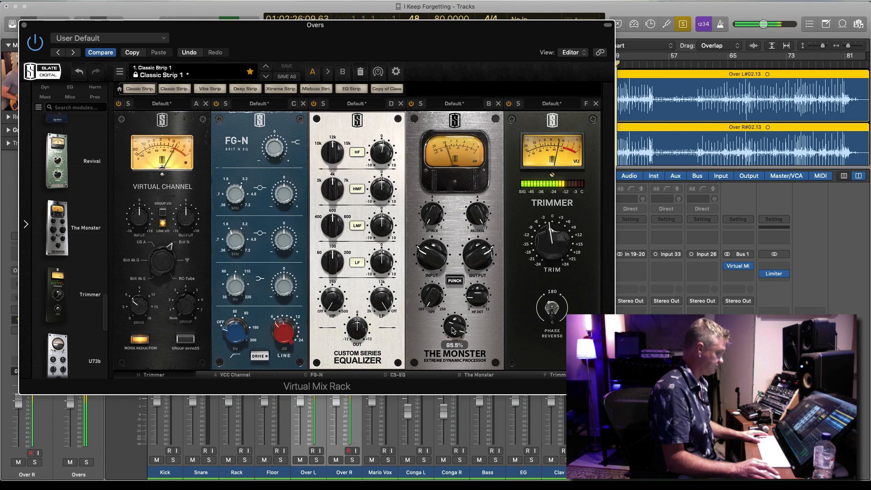
{"action": "left_click", "coordinate": [25, 25]}
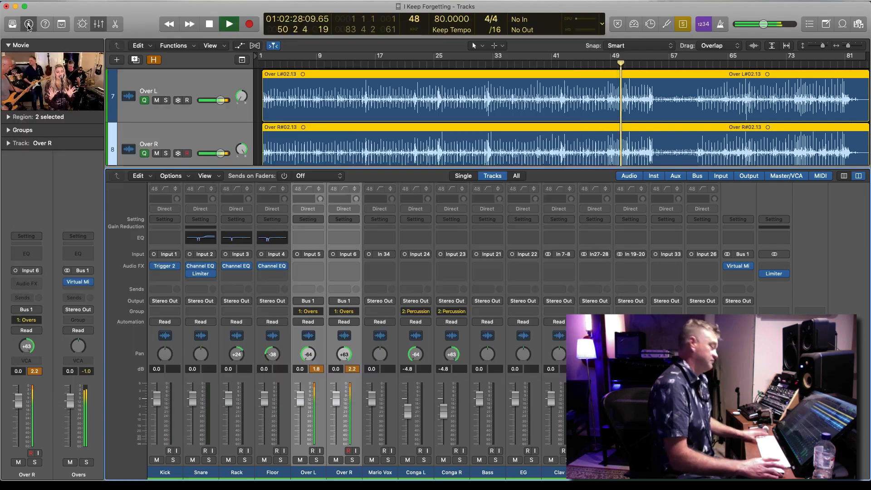
Stop playback, hide the mixer and add the Kick, Snare, Rack and Floor regions to the selected overhead regions
{"action": "key", "text": "space"}
{"action": "left_click", "coordinate": [99, 26]}
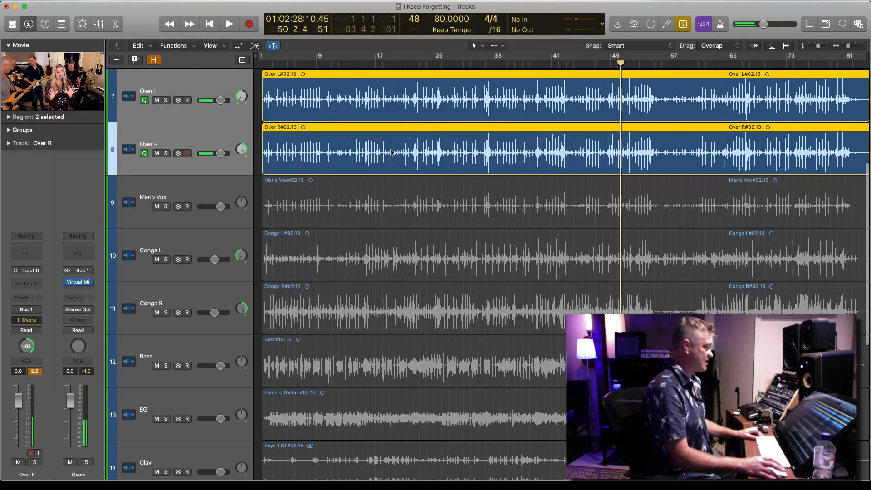
{"action": "scroll", "coordinate": [432, 171], "scroll_direction": "up", "scroll_amount": 5}
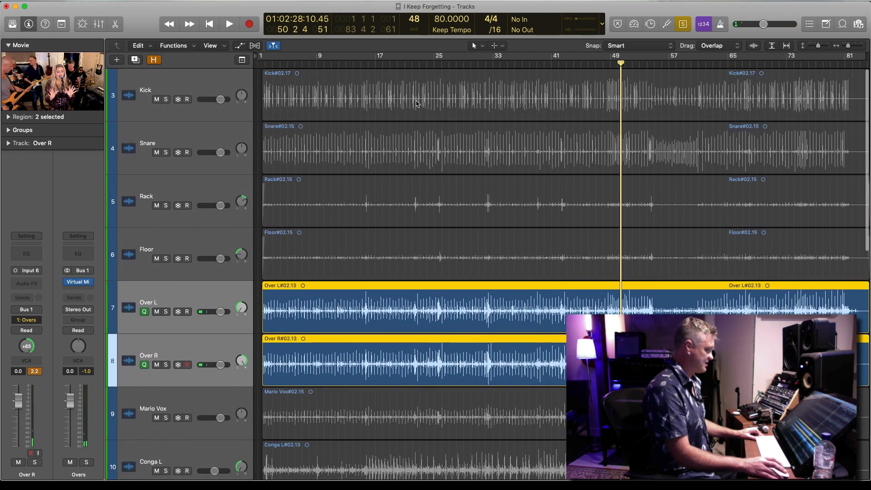
{"action": "left_click", "coordinate": [417, 102], "text": "shift"}
{"action": "left_click", "coordinate": [421, 143], "text": "shift"}
{"action": "left_click", "coordinate": [428, 202], "text": "shift"}
{"action": "left_click", "coordinate": [435, 259], "text": "shift"}
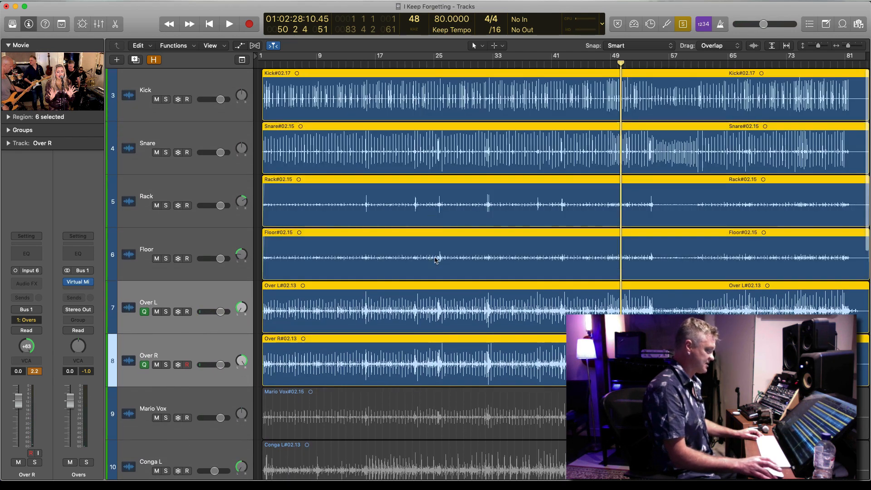
Play the soloed drum regions together from about bar 44 to check the balance
{"action": "left_click", "coordinate": [581, 59]}
{"action": "key", "text": "space"}
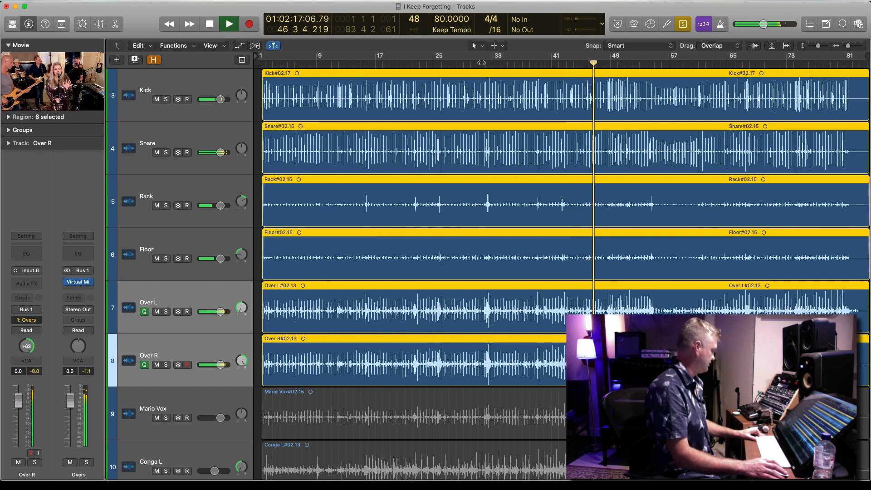
{"action": "mouse_move", "coordinate": [69, 285]}
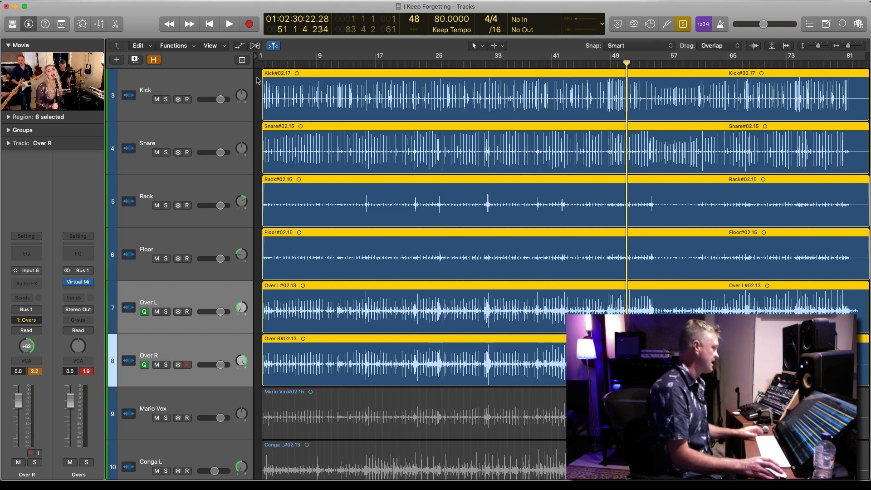
Select the tracks from Snare through Over R and lower their faders together to -4.1 dB in the mixer
{"action": "left_click", "coordinate": [210, 115]}
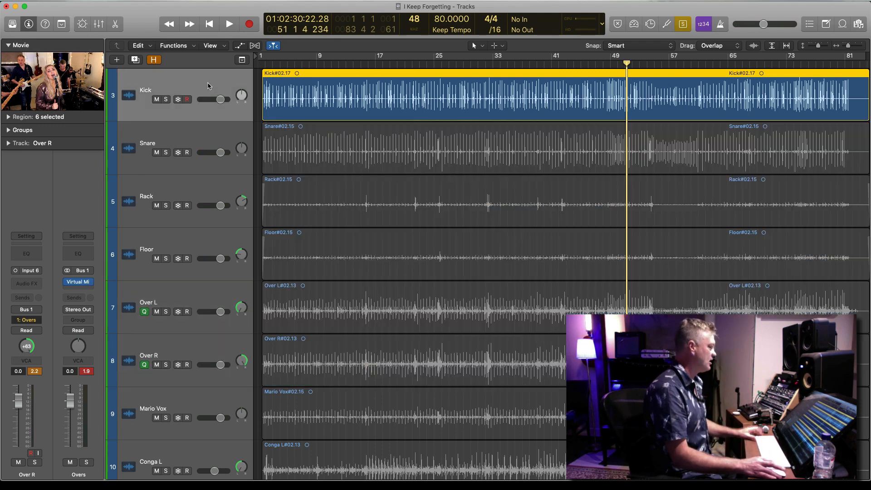
{"action": "left_click", "coordinate": [217, 145]}
{"action": "left_click", "coordinate": [212, 359], "text": "shift"}
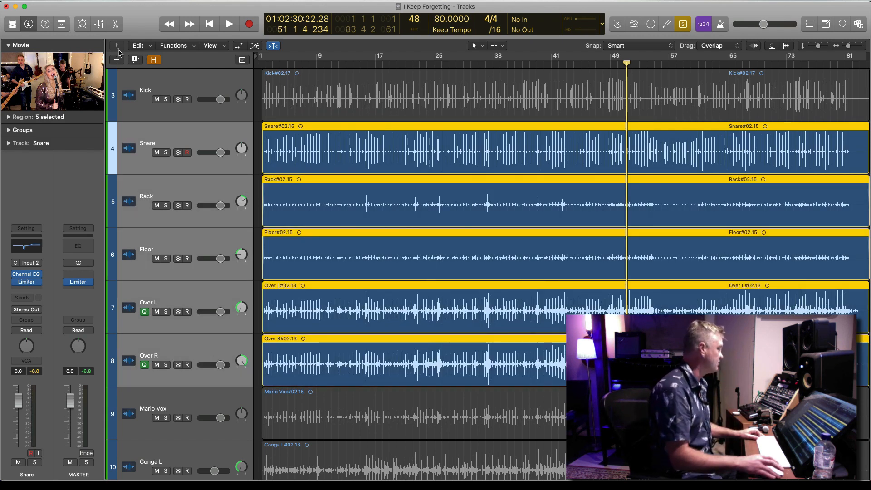
{"action": "left_click", "coordinate": [99, 24]}
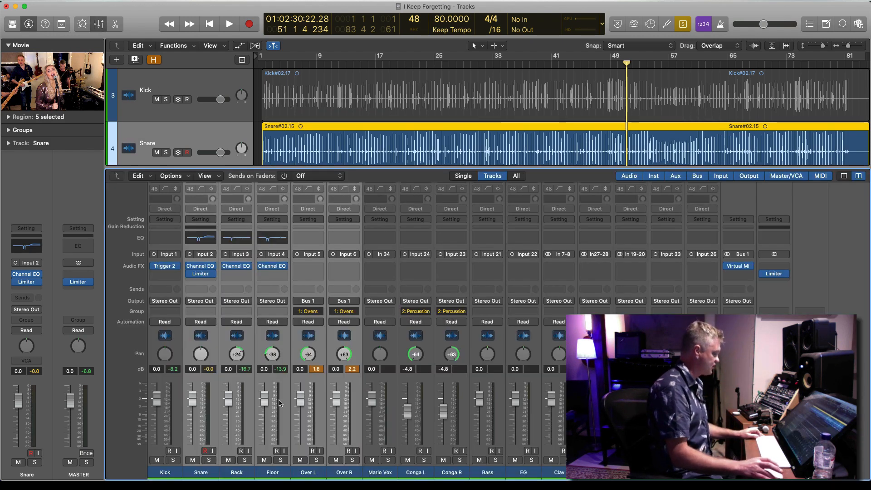
{"action": "left_click_drag", "start_coordinate": [264, 400], "coordinate": [264, 411]}
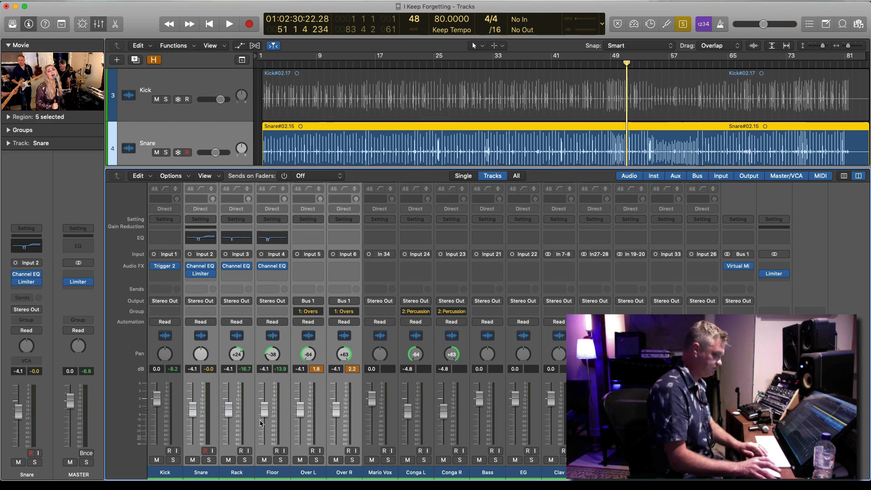
Play the drums from bar 51 and inspect the Limiter on the MASTER channel, closing its window and stopping playback
{"action": "key", "text": "space"}
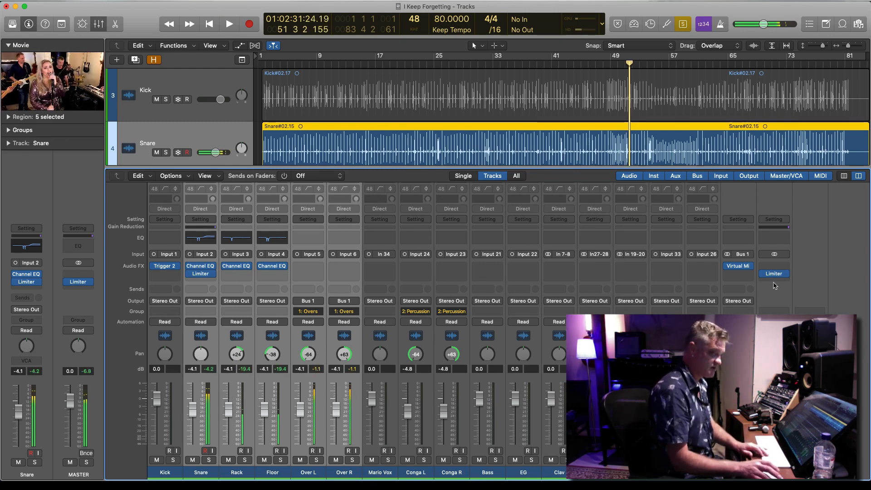
{"action": "left_click", "coordinate": [776, 274]}
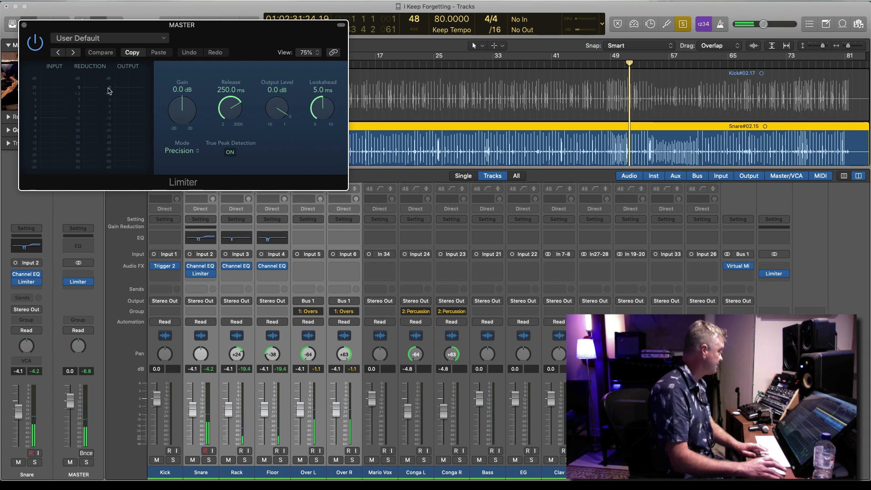
{"action": "left_click", "coordinate": [24, 25]}
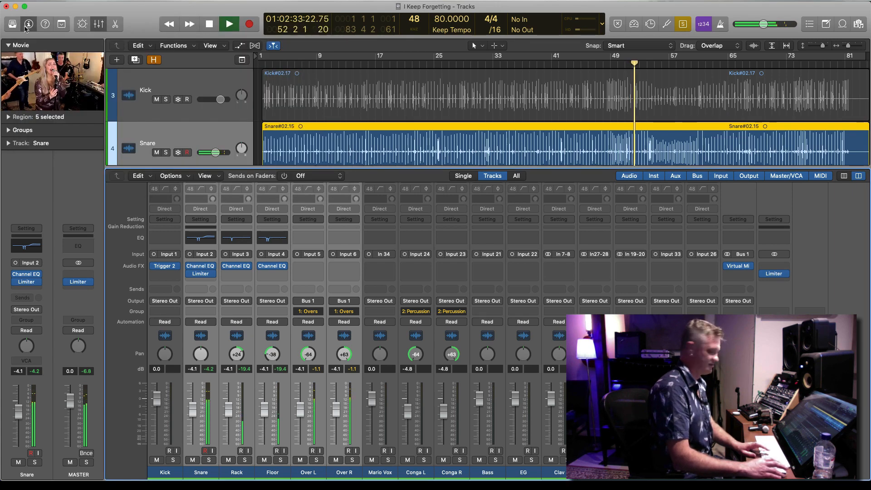
{"action": "key", "text": "space"}
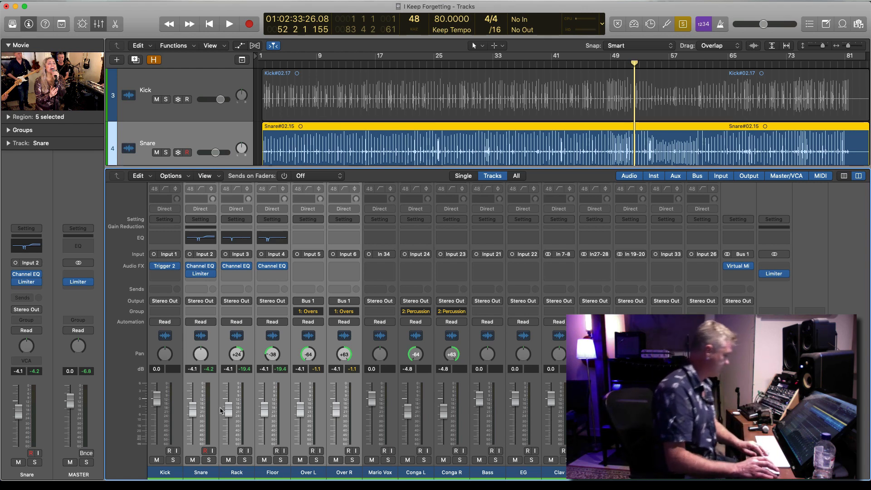
Lower the selected drum faders to -4.7 dB and add the Kick region to the soloed selection during playback
{"action": "left_click_drag", "start_coordinate": [229, 413], "coordinate": [229, 415]}
{"action": "key", "text": "space"}
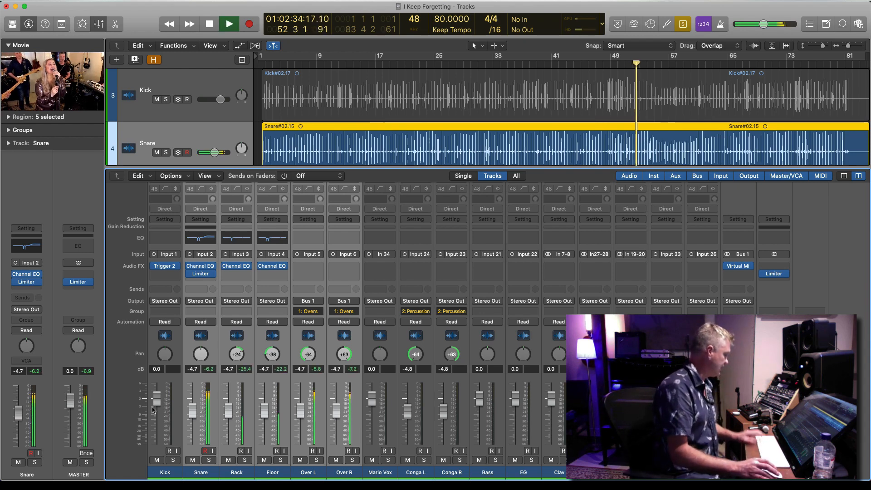
{"action": "left_click", "coordinate": [344, 85], "text": "shift"}
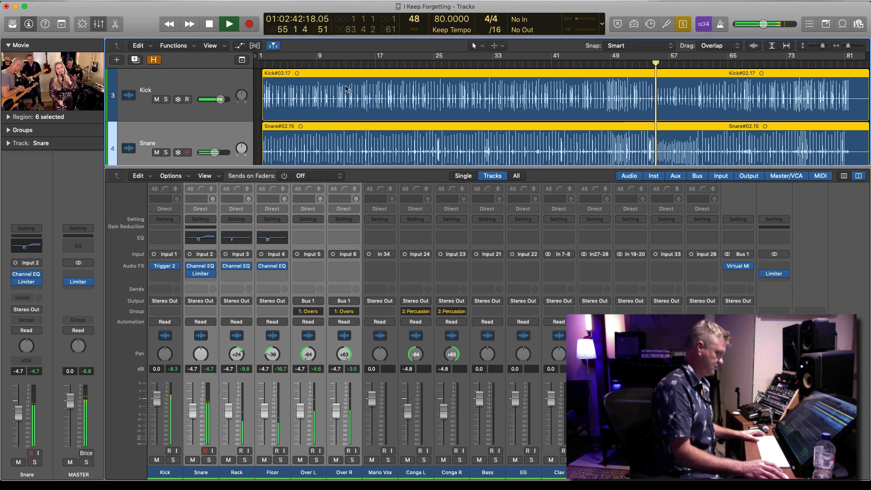
{"action": "key", "text": "space"}
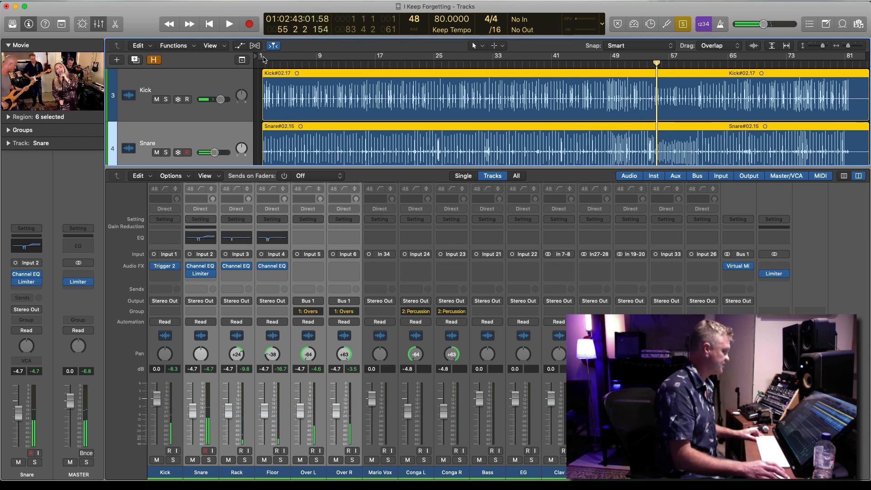
Return the playhead to bar 3 and insert a mono SubBass after Trigger 2 on the Kick channel
{"action": "left_click", "coordinate": [272, 58]}
{"action": "left_click", "coordinate": [174, 274]}
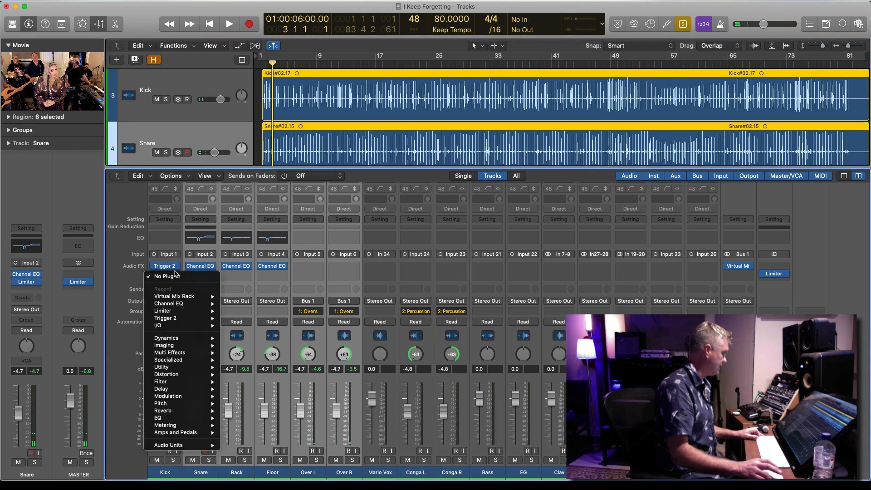
{"action": "mouse_move", "coordinate": [186, 305]}
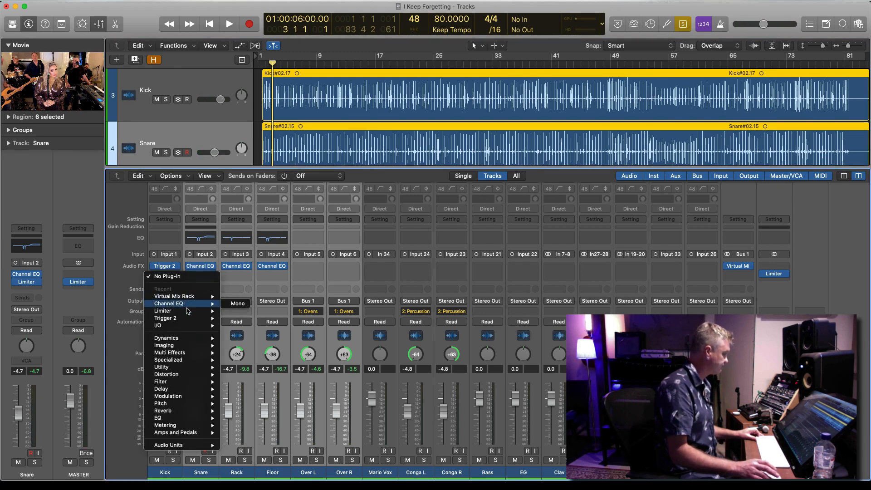
{"action": "mouse_move", "coordinate": [196, 361]}
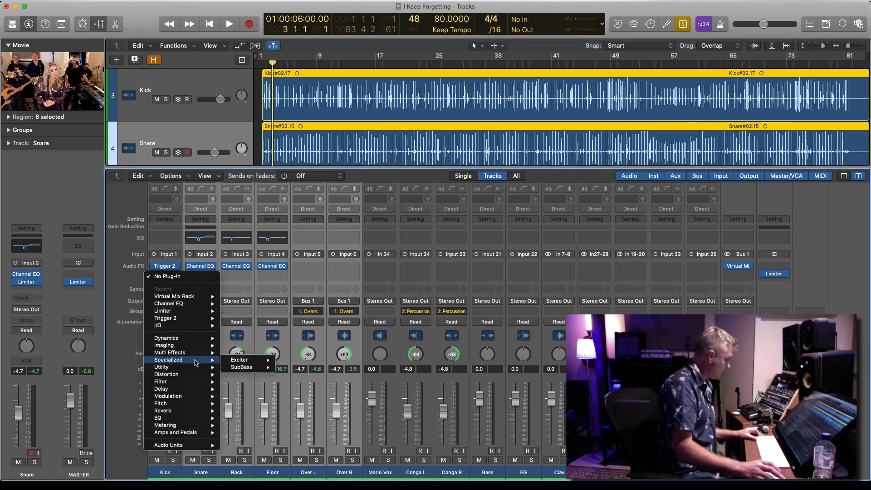
{"action": "mouse_move", "coordinate": [248, 367]}
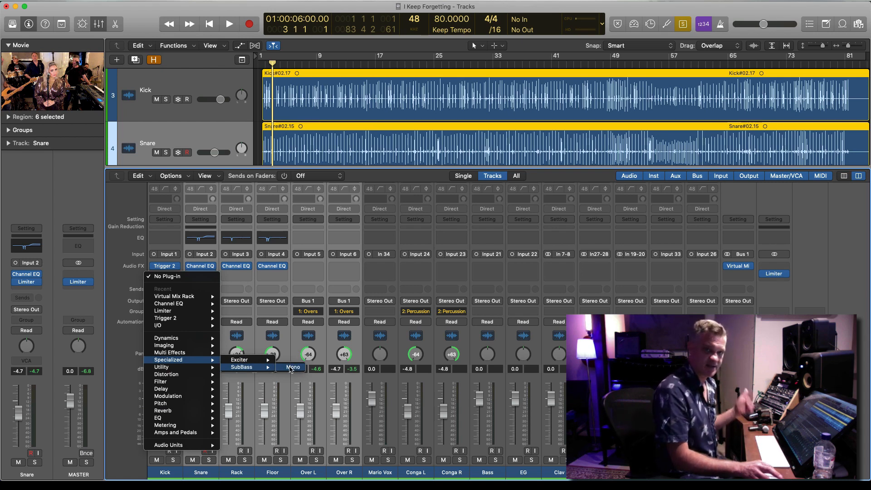
{"action": "left_click", "coordinate": [292, 367]}
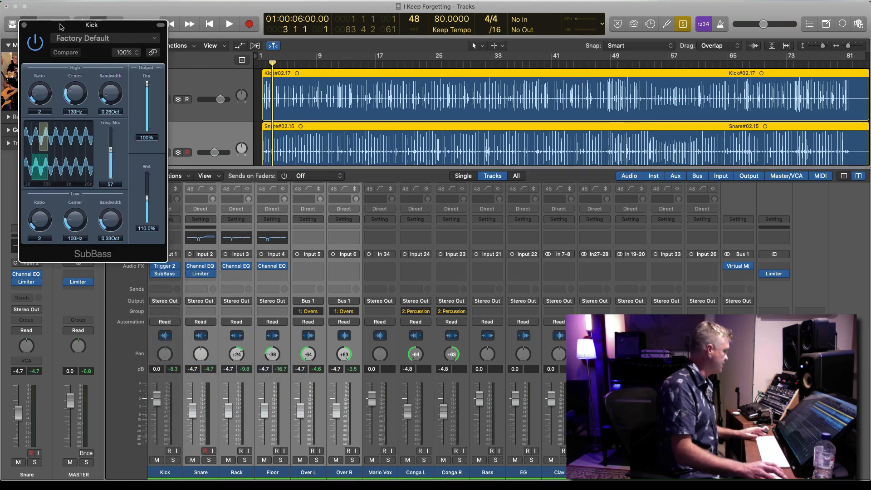
{"action": "left_click_drag", "start_coordinate": [61, 26], "coordinate": [184, 9]}
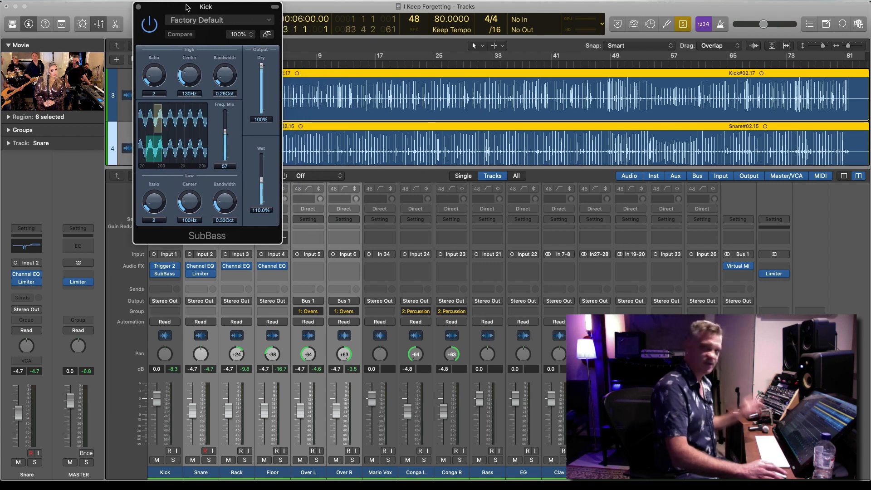
In SubBass, set the Low Center to 63 Hz, the High Center to 2000 Hz and the Freq. Mix to 0
{"action": "double_click", "coordinate": [190, 221]}
{"action": "key", "text": "Return"}
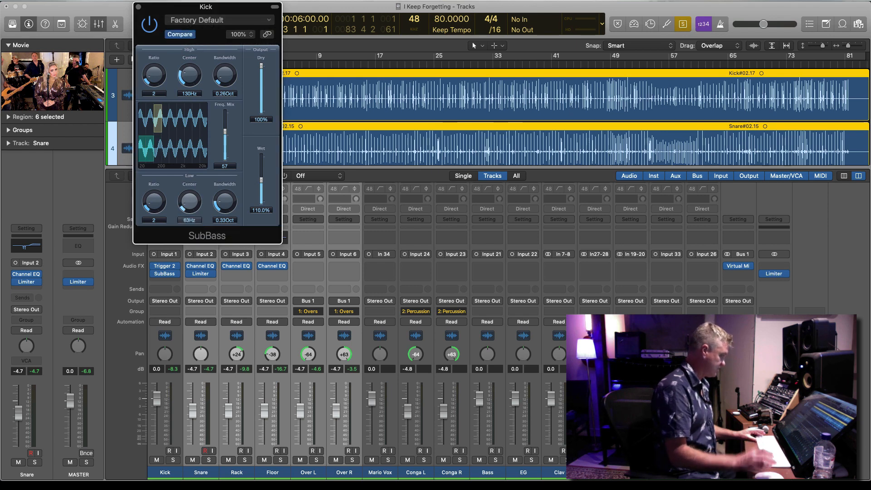
{"action": "double_click", "coordinate": [190, 94]}
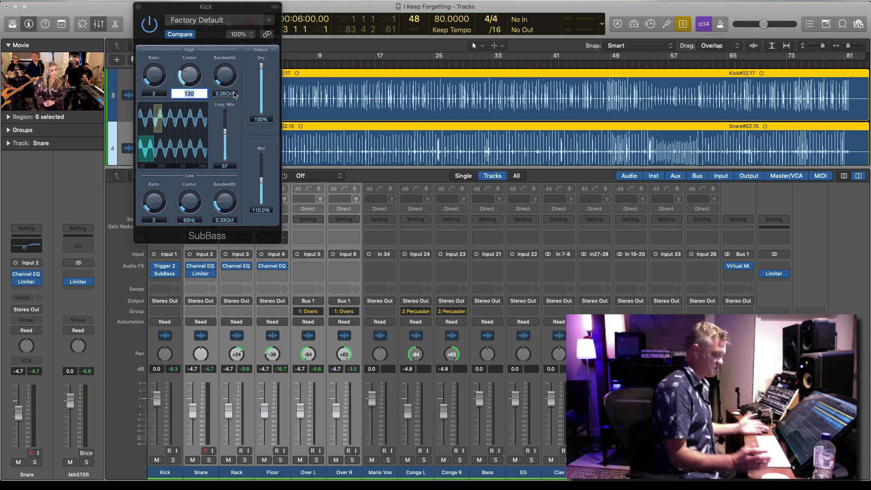
{"action": "type", "text": "2"}
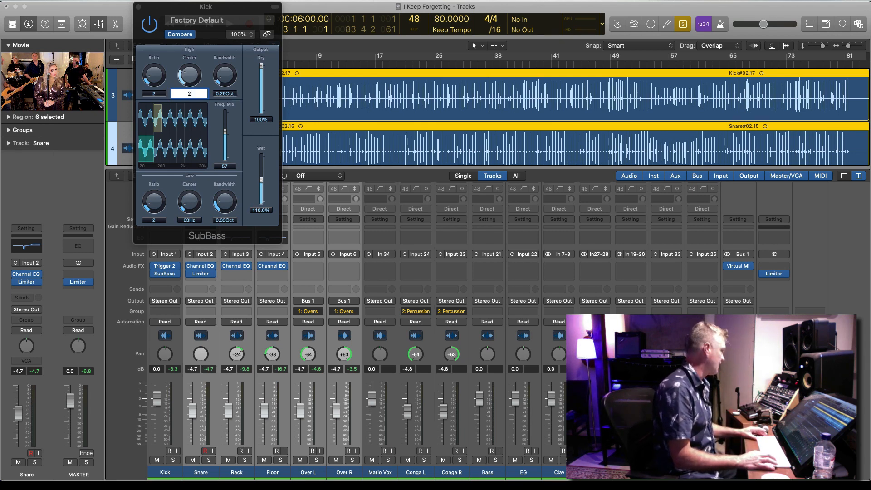
{"action": "type", "text": "000"}
{"action": "key", "text": "Return"}
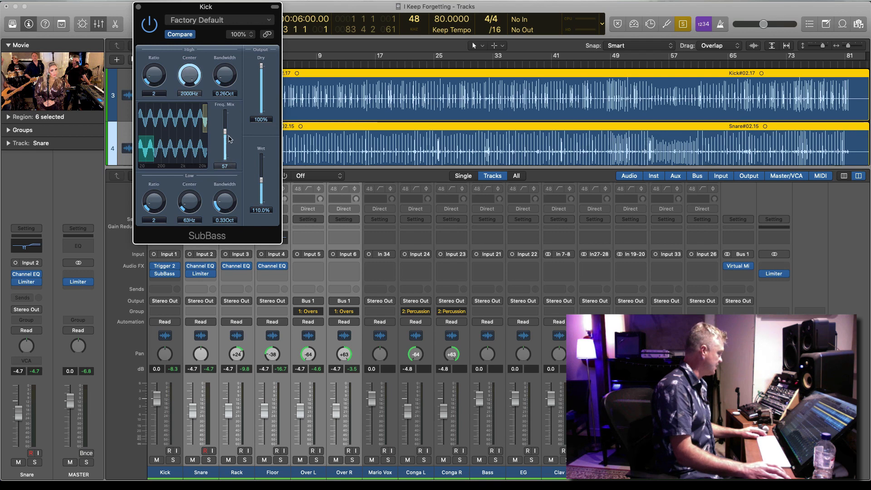
{"action": "left_click_drag", "start_coordinate": [225, 134], "coordinate": [227, 155]}
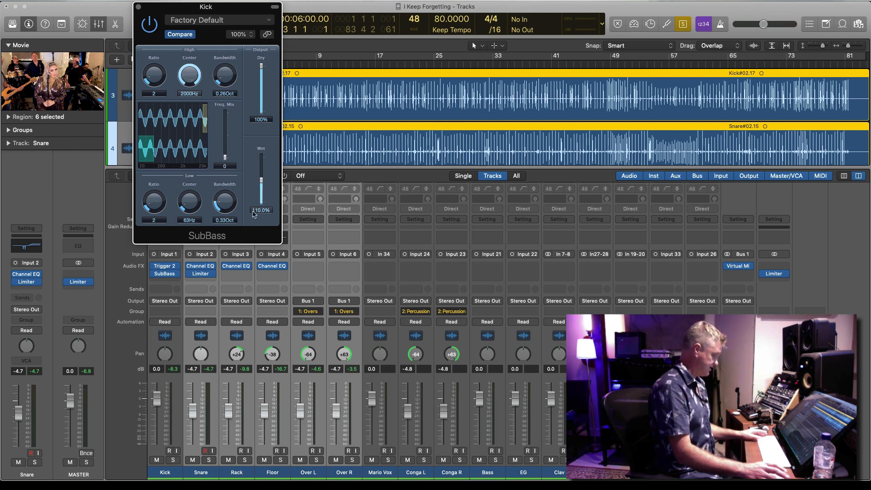
Solo the Kick during playback and set SubBass to 500% Wet and 0% Dry to hear only the generated lows
{"action": "key", "text": "space"}
{"action": "left_click", "coordinate": [173, 460]}
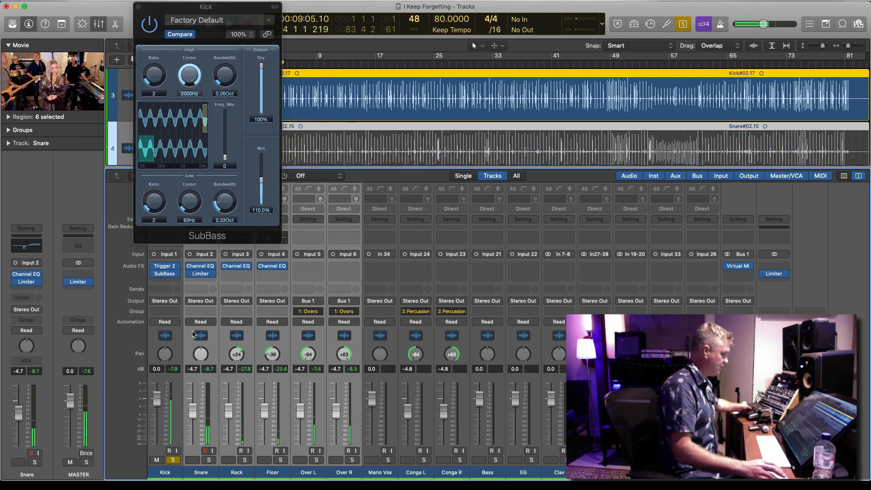
{"action": "left_click_drag", "start_coordinate": [261, 180], "coordinate": [261, 157]}
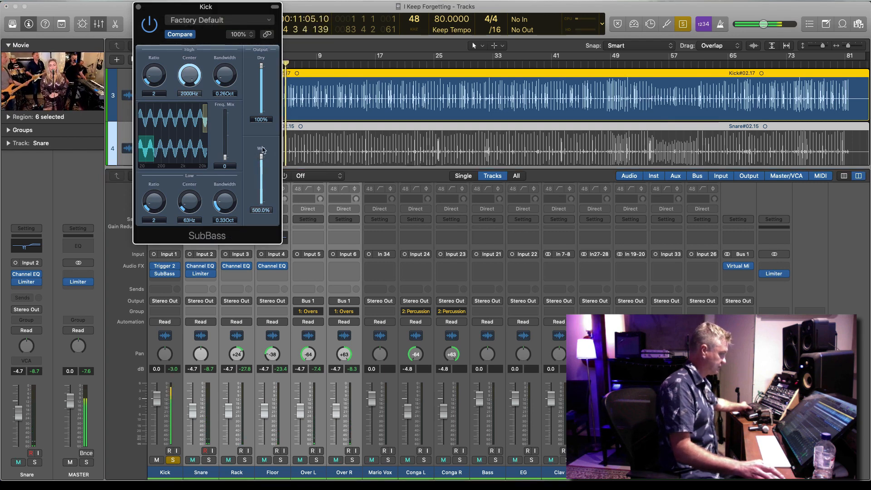
{"action": "left_click_drag", "start_coordinate": [262, 66], "coordinate": [262, 111]}
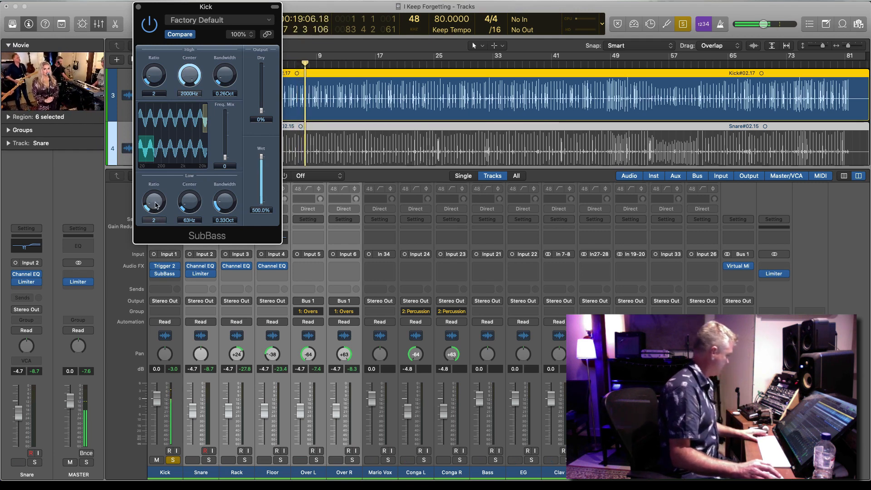
Set the SubBass Low Bandwidth to 0.43 Oct and its output levels to 100% Dry and 266% Wet
{"action": "left_click_drag", "start_coordinate": [195, 208], "coordinate": [224, 199]}
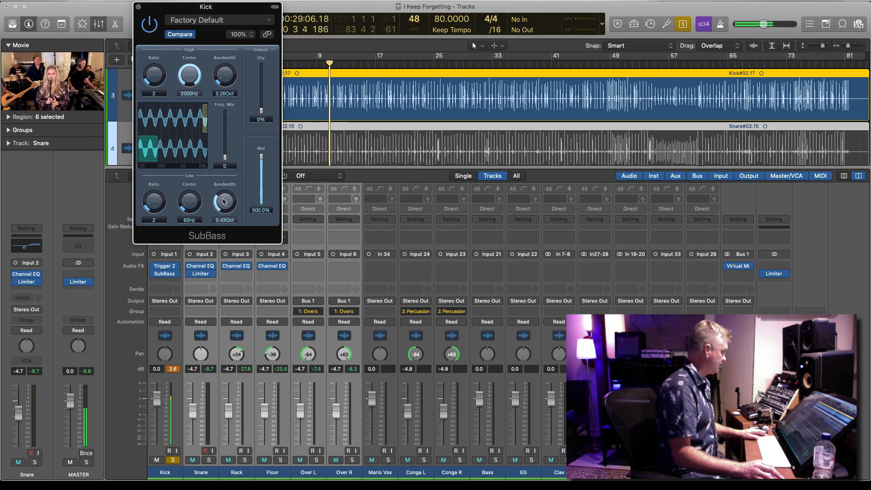
{"action": "left_click_drag", "start_coordinate": [262, 111], "coordinate": [265, 21]}
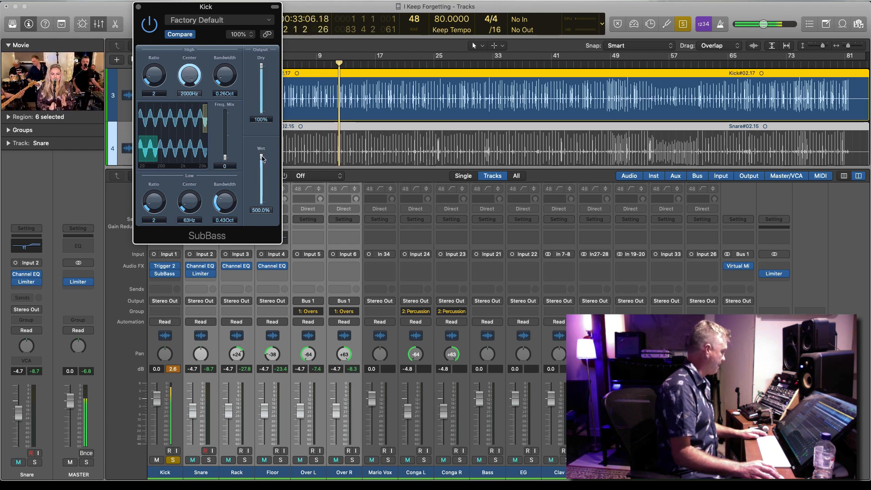
{"action": "left_click_drag", "start_coordinate": [263, 157], "coordinate": [262, 169]}
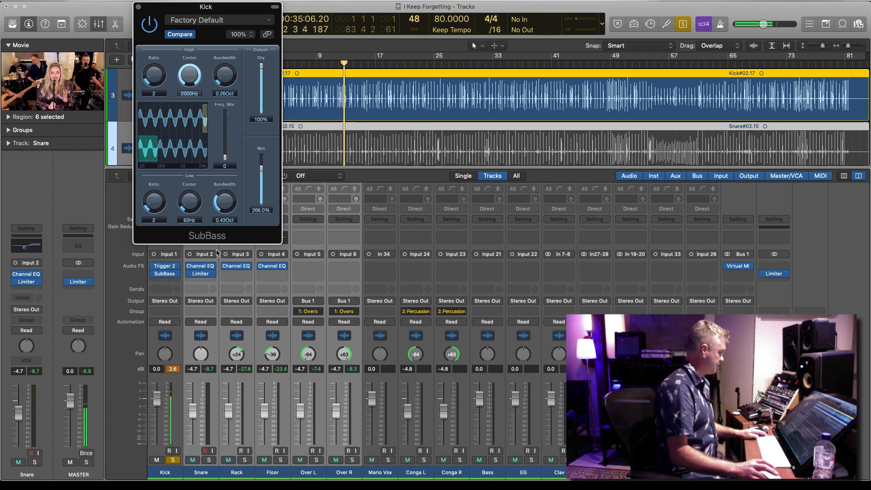
Try a stereo Limiter after SubBass on the Kick channel, reset the peak readings and remove the Limiter again
{"action": "left_click_drag", "start_coordinate": [201, 273], "coordinate": [175, 274]}
{"action": "left_click", "coordinate": [178, 274]}
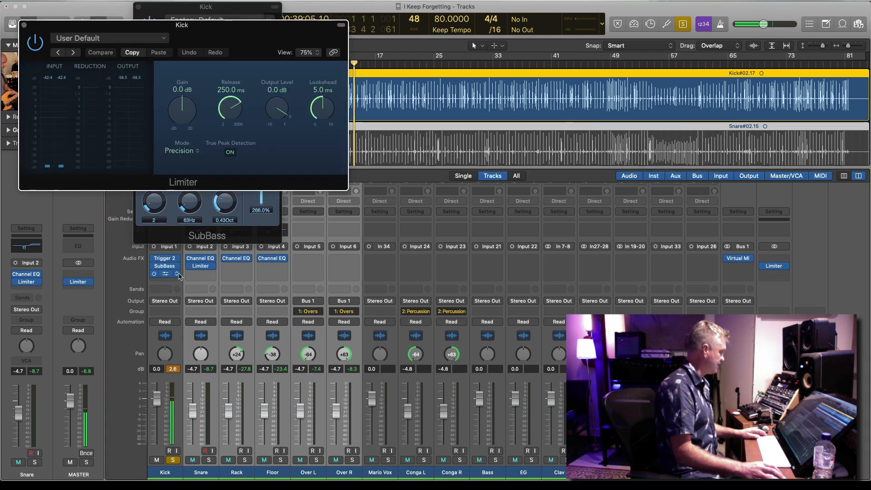
{"action": "left_click", "coordinate": [177, 273]}
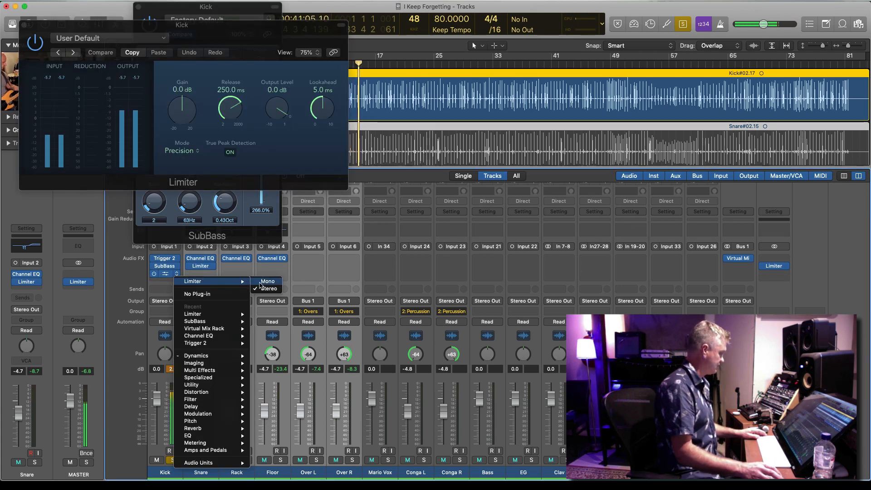
{"action": "left_click", "coordinate": [264, 288]}
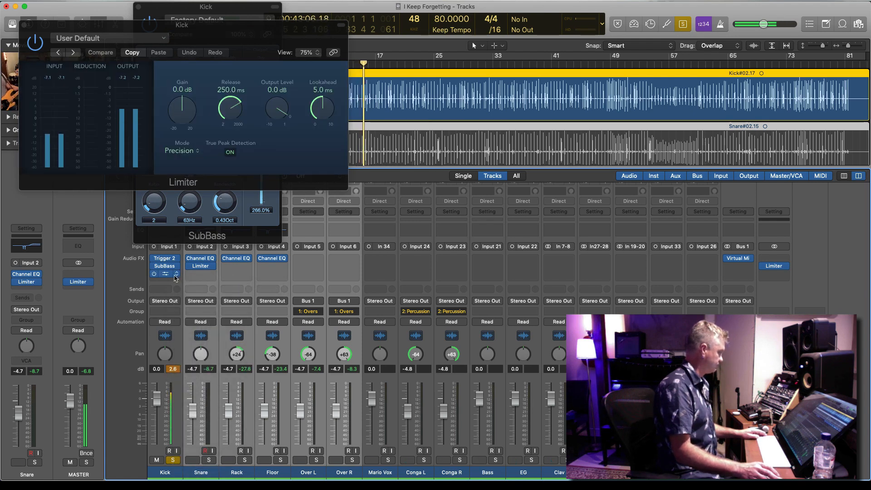
{"action": "left_click", "coordinate": [175, 371]}
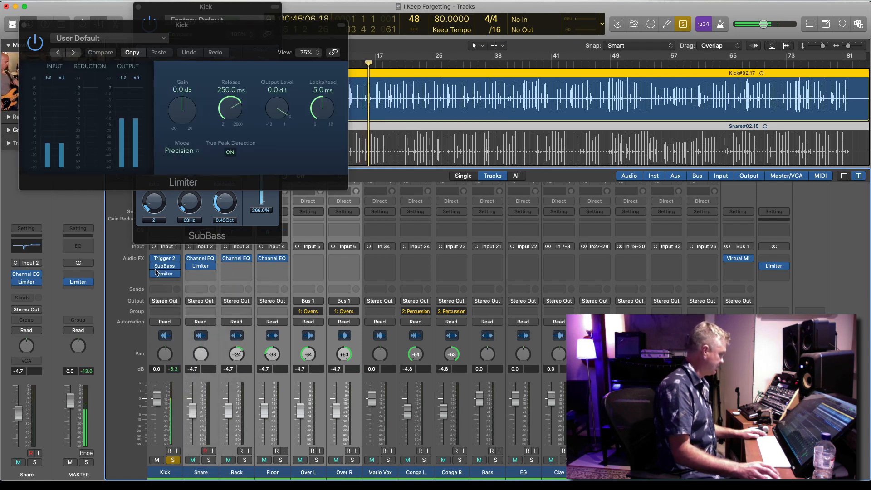
{"action": "left_click", "coordinate": [153, 267]}
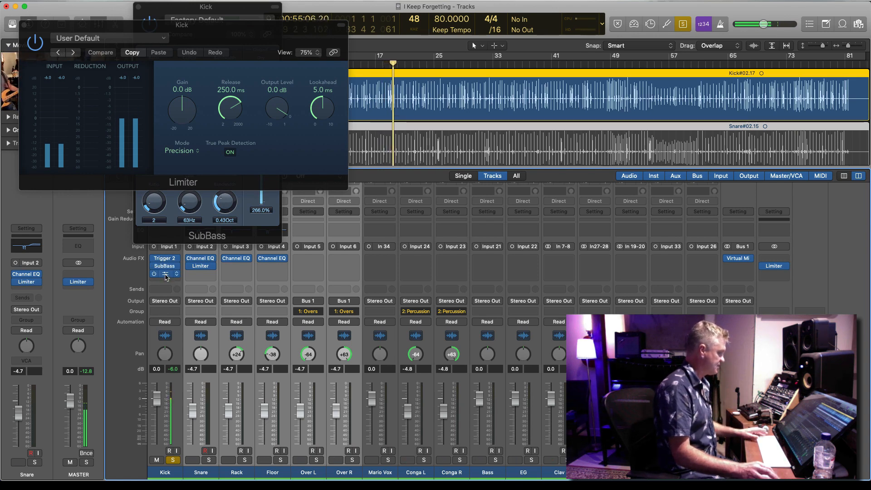
{"action": "left_click_drag", "start_coordinate": [170, 276], "coordinate": [171, 282]}
Insert a mono Linear Phase EQ between SubBass and Limiter on the Kick channel and clear its window from the SubBass controls
{"action": "left_click", "coordinate": [176, 266]}
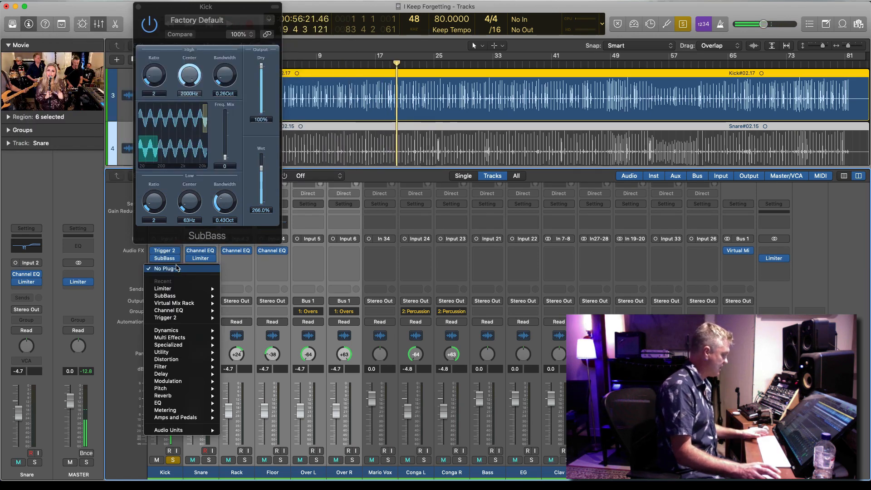
{"action": "mouse_move", "coordinate": [256, 405]}
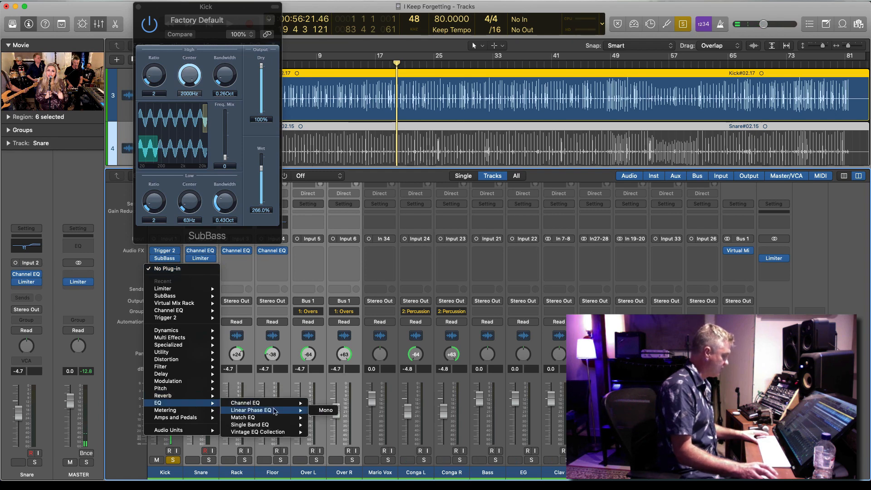
{"action": "left_click", "coordinate": [318, 410]}
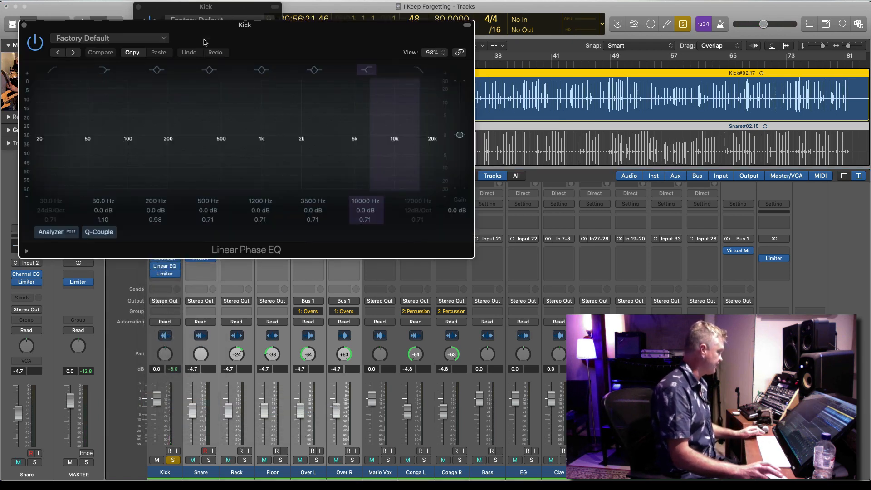
{"action": "left_click_drag", "start_coordinate": [223, 30], "coordinate": [452, 24]}
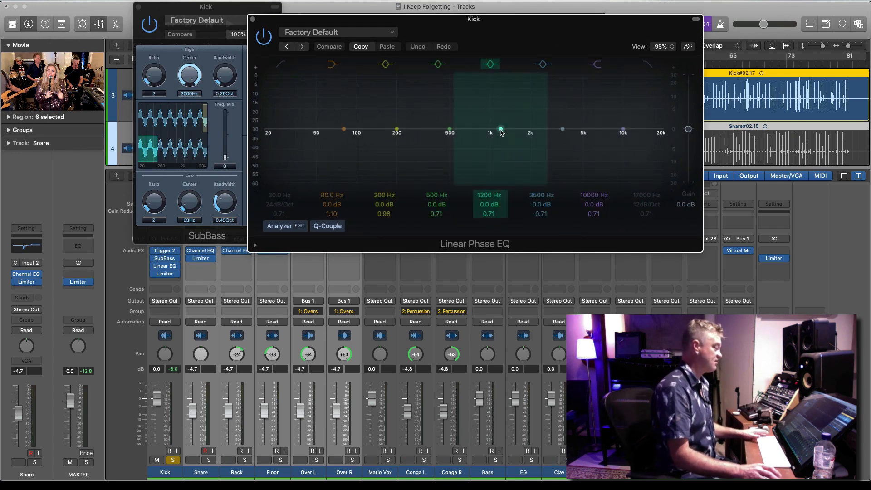
During playback, set the Kick's Linear Phase EQ to -10.5 dB at 620 Hz and -1.4 dB at 3100 Hz, and unsolo the channel
{"action": "key", "text": "space"}
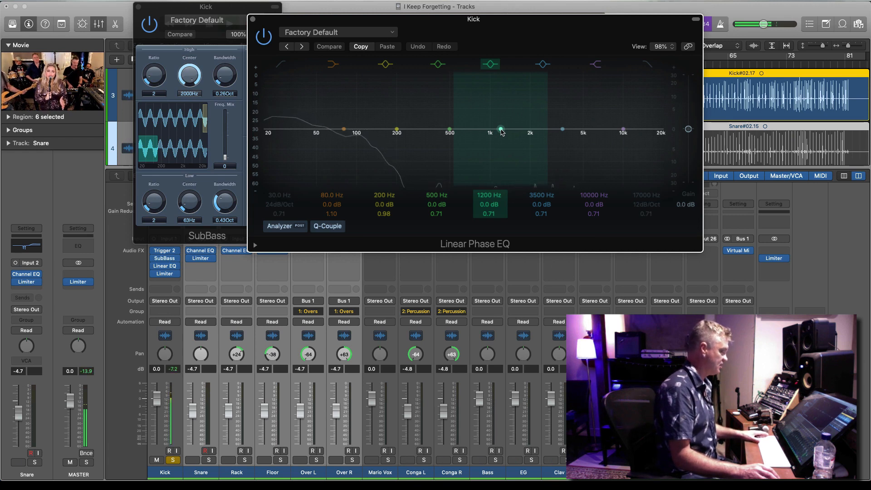
{"action": "left_click_drag", "start_coordinate": [502, 132], "coordinate": [485, 166]}
{"action": "left_click_drag", "start_coordinate": [567, 136], "coordinate": [563, 135]}
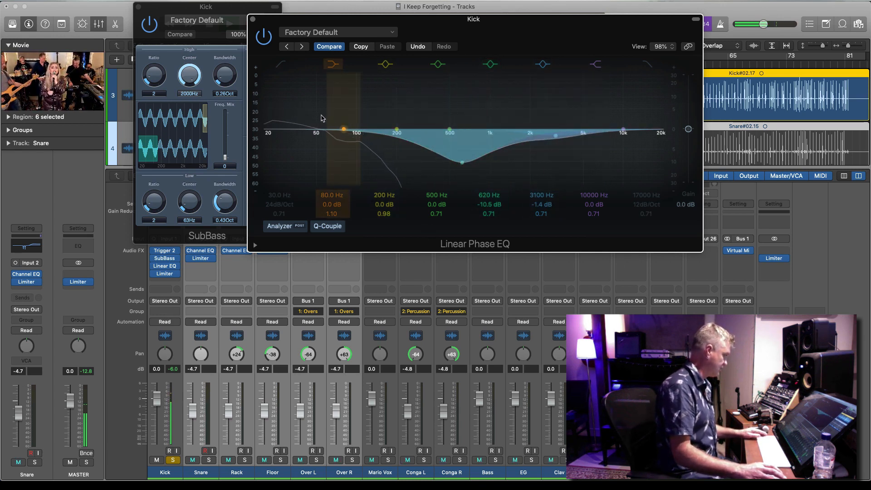
{"action": "left_click", "coordinate": [252, 19]}
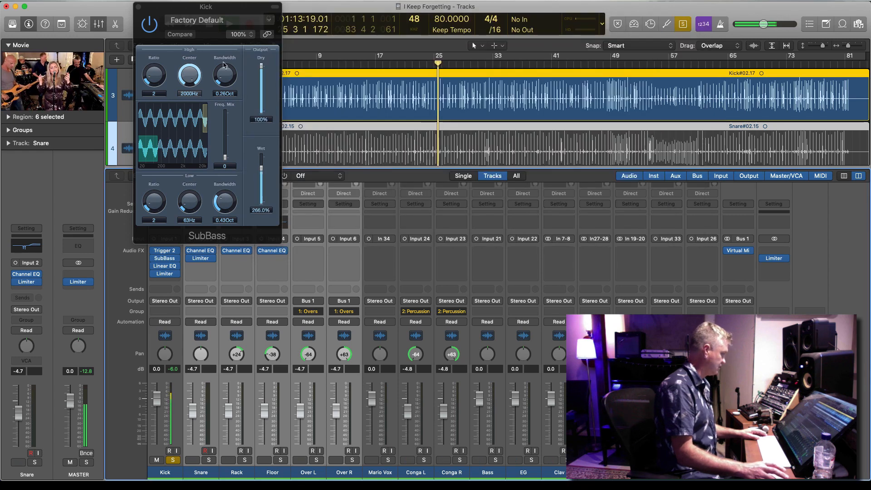
{"action": "left_click", "coordinate": [173, 460]}
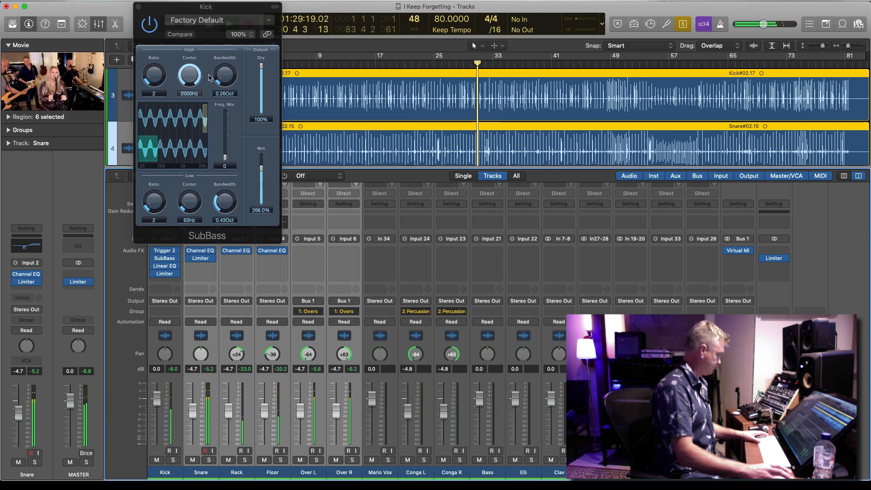
{"action": "left_click", "coordinate": [139, 7]}
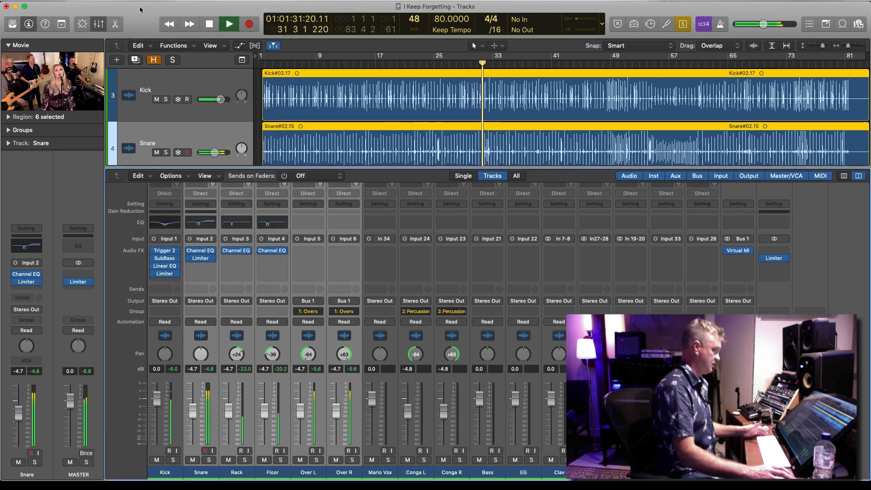
Stop playback, select only the Snare track and create a new track below it with duplicate settings
{"action": "left_click", "coordinate": [202, 145]}
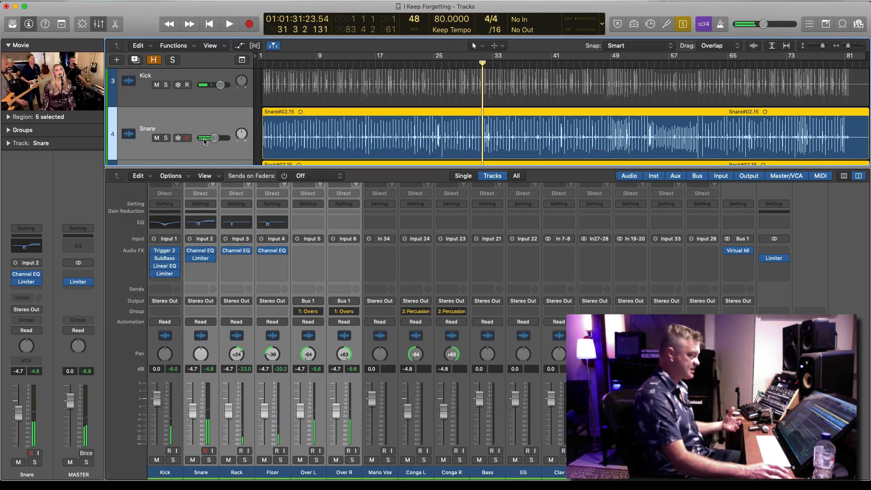
{"action": "left_click", "coordinate": [198, 96]}
{"action": "left_click", "coordinate": [192, 130]}
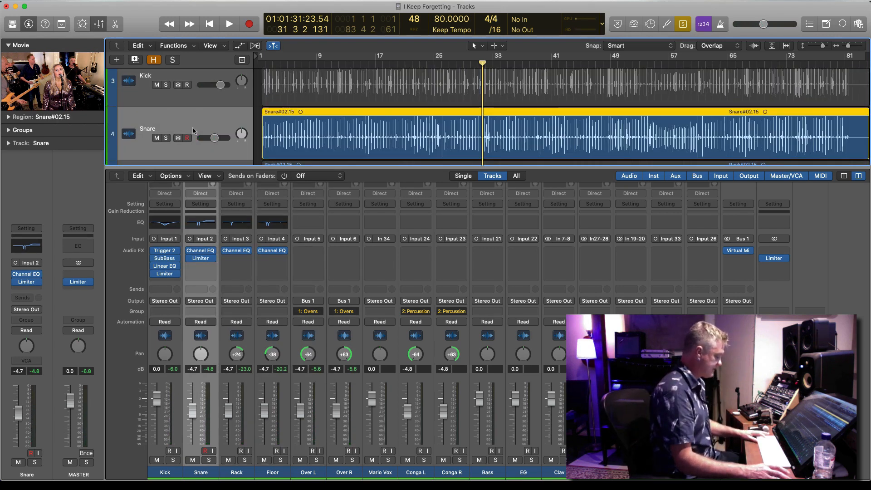
{"action": "key", "text": "super+d"}
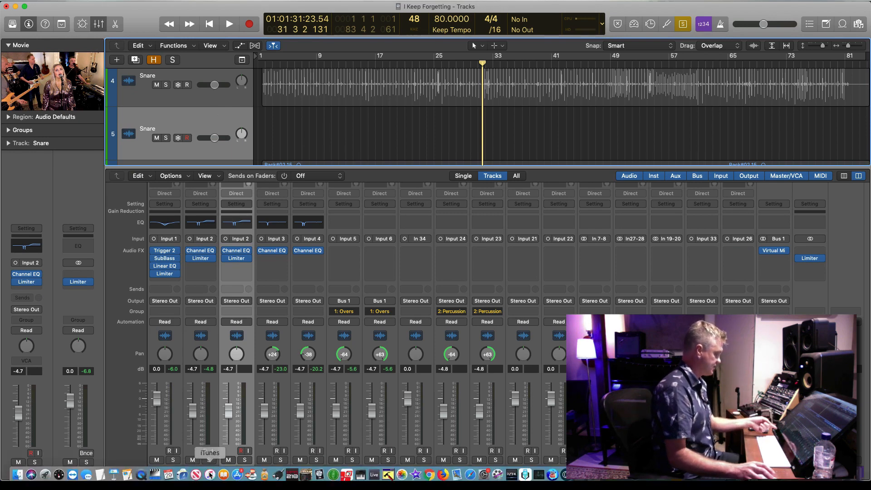
{"action": "left_click", "coordinate": [313, 90]}
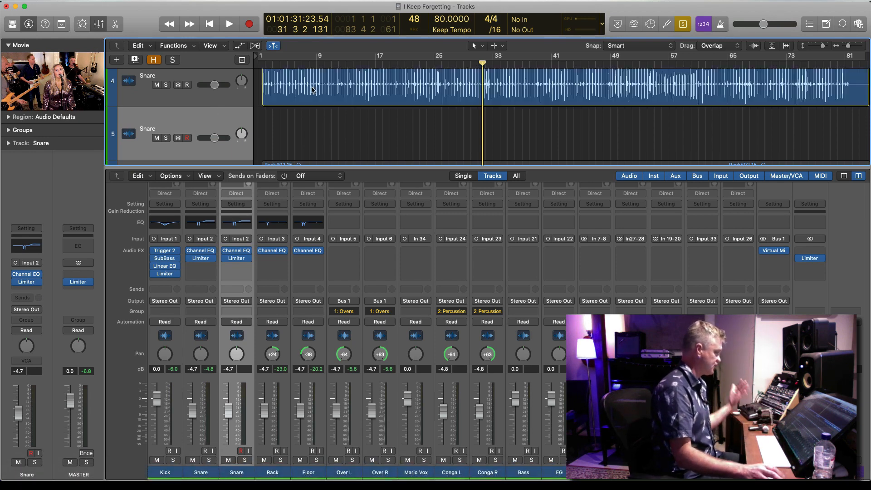
{"action": "left_click", "coordinate": [118, 1]}
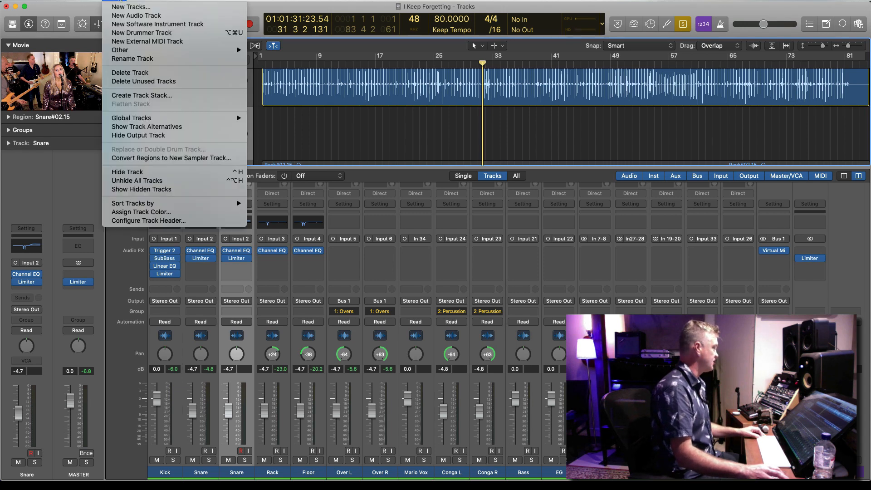
{"action": "mouse_move", "coordinate": [166, 53]}
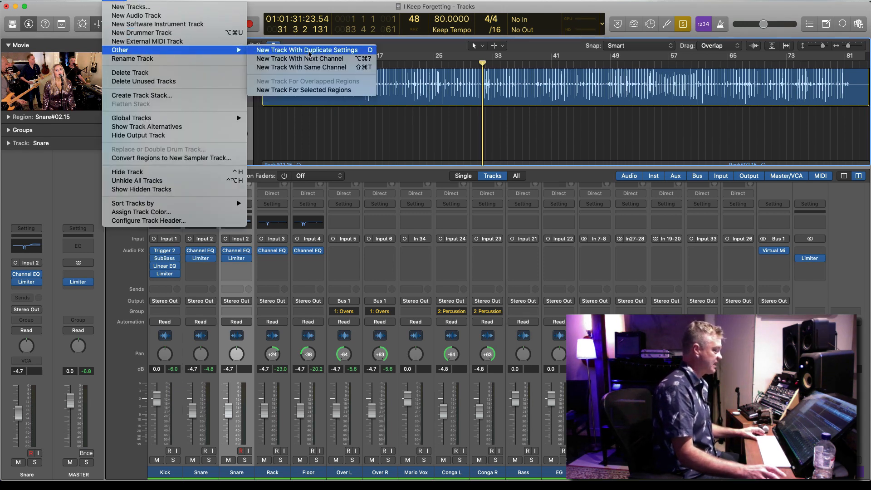
{"action": "left_click", "coordinate": [309, 53]}
Copy the original Snare region onto the duplicated Snare track at the same timeline position
{"action": "scroll", "coordinate": [417, 136], "scroll_direction": "up", "scroll_amount": 3}
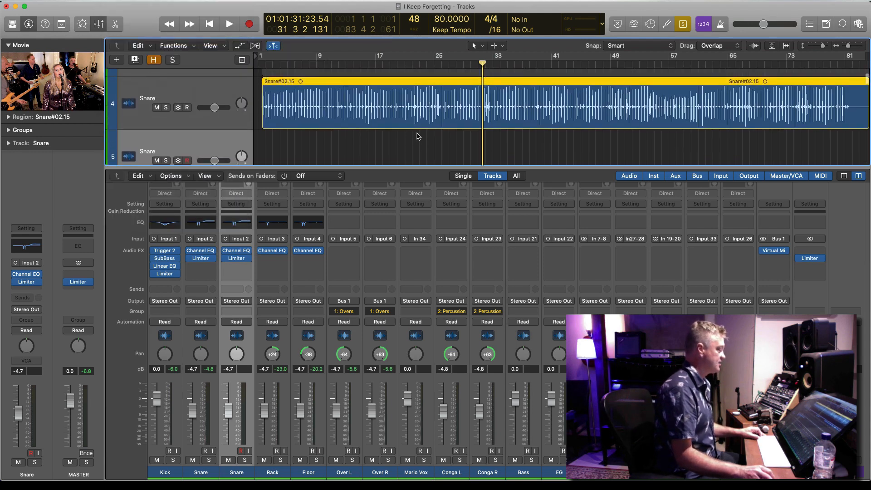
{"action": "scroll", "coordinate": [417, 136], "scroll_direction": "down", "scroll_amount": 4}
{"action": "scroll", "coordinate": [417, 137], "scroll_direction": "up", "scroll_amount": 2}
{"action": "left_click_drag", "start_coordinate": [408, 88], "coordinate": [406, 140]}
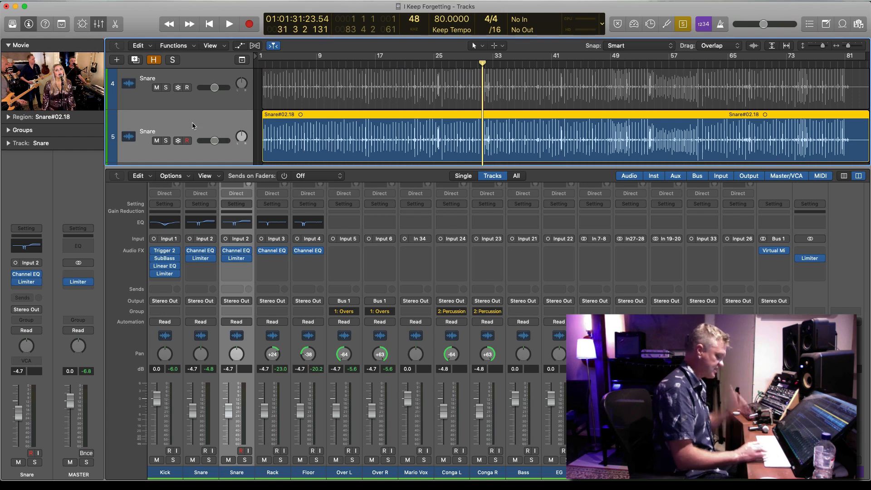
Play the duplicate Snare, add the original Snare track to the selection to hear both, and stop playback
{"action": "key", "text": "space"}
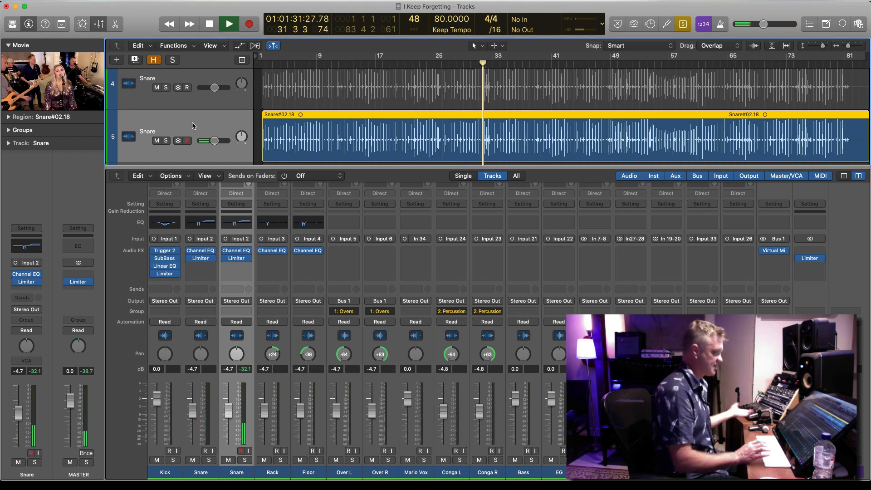
{"action": "left_click", "coordinate": [202, 83], "text": "shift"}
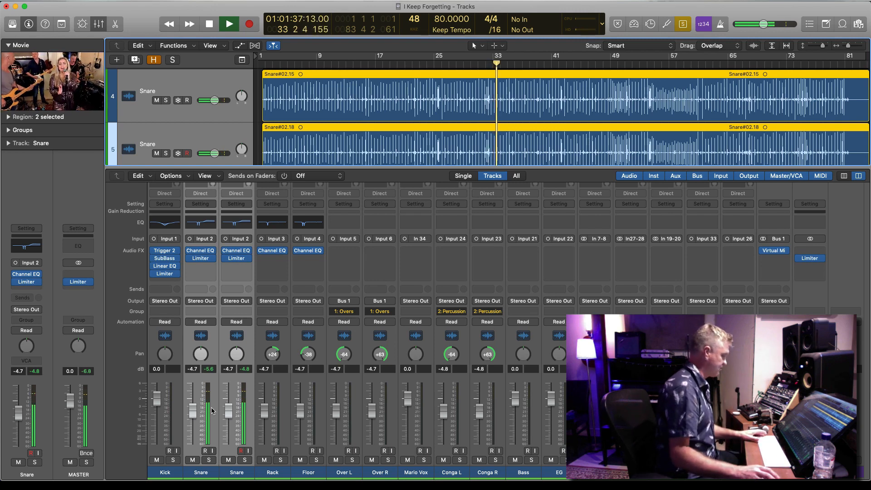
{"action": "key", "text": "space"}
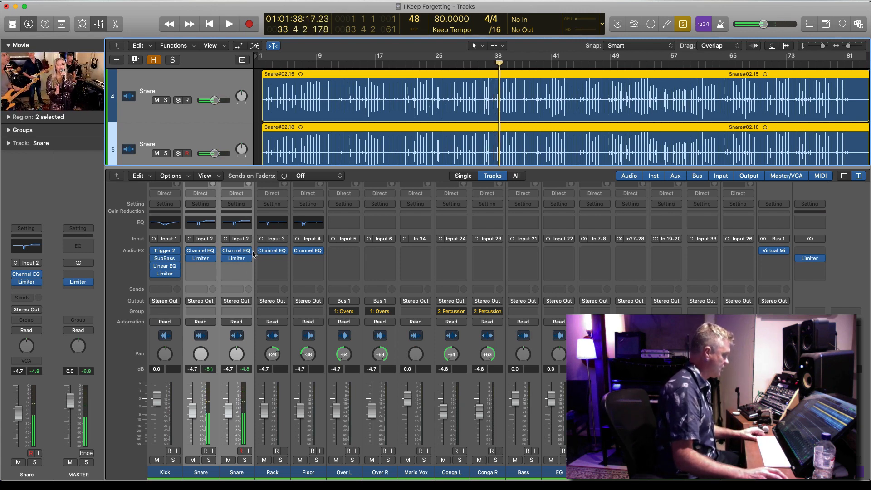
Insert Steven Slate Trigger 2 after the Limiter on both selected Snare channels
{"action": "left_click", "coordinate": [248, 268]}
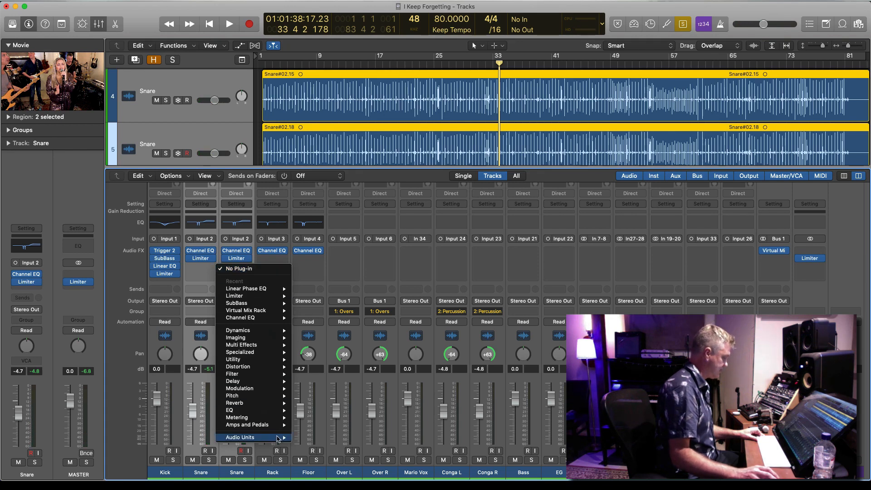
{"action": "mouse_move", "coordinate": [278, 438]}
{"action": "mouse_move", "coordinate": [308, 437]}
{"action": "mouse_move", "coordinate": [317, 473]}
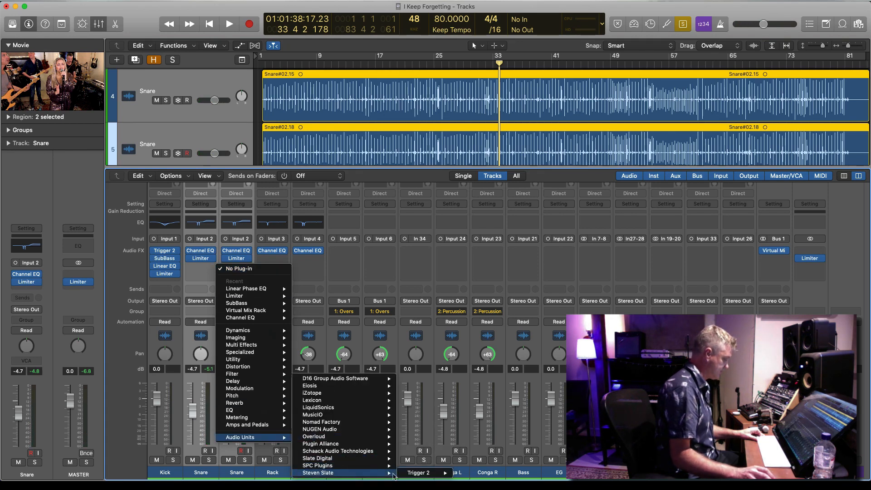
{"action": "mouse_move", "coordinate": [419, 473]}
{"action": "left_click", "coordinate": [462, 473]}
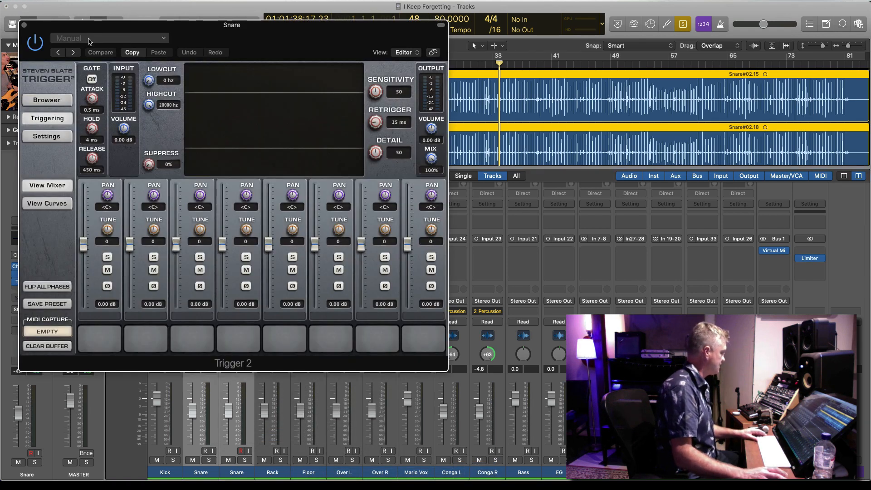
Load the Sunnt Snr T preset in Trigger 2 and enable input monitoring on both Snare channels
{"action": "left_click", "coordinate": [89, 42]}
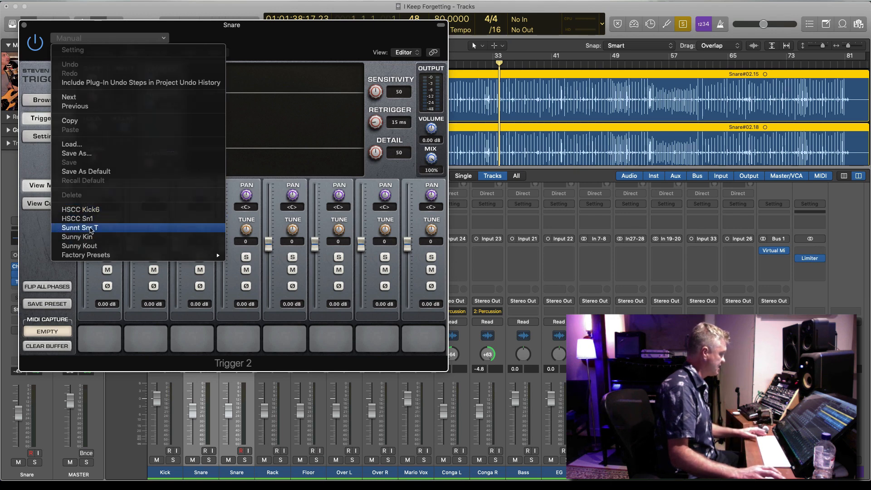
{"action": "left_click", "coordinate": [90, 229]}
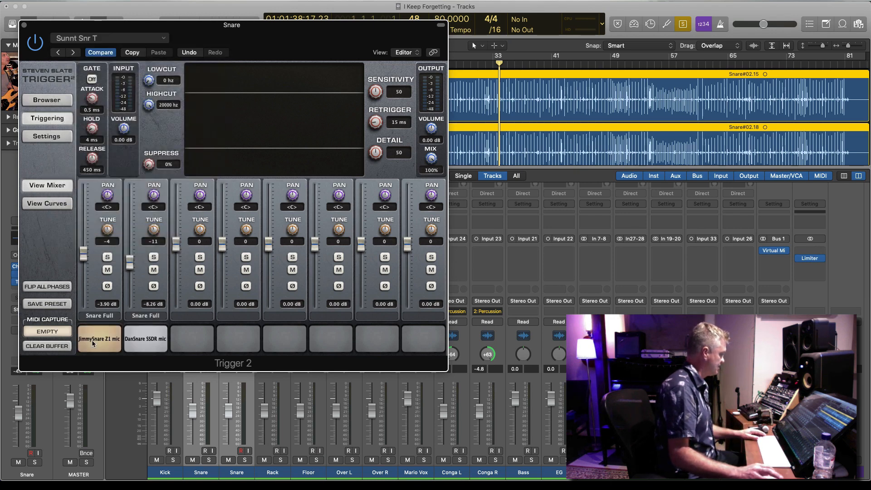
{"action": "left_click_drag", "start_coordinate": [68, 28], "coordinate": [491, 47]}
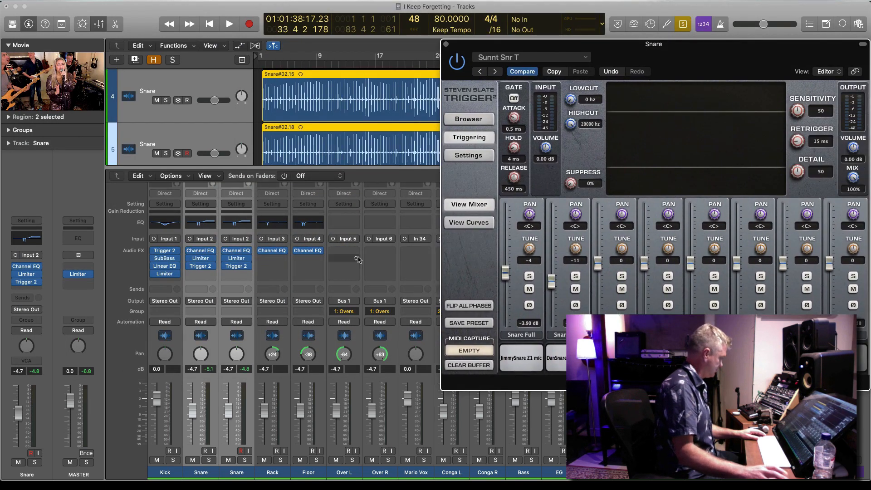
{"action": "left_click", "coordinate": [249, 453]}
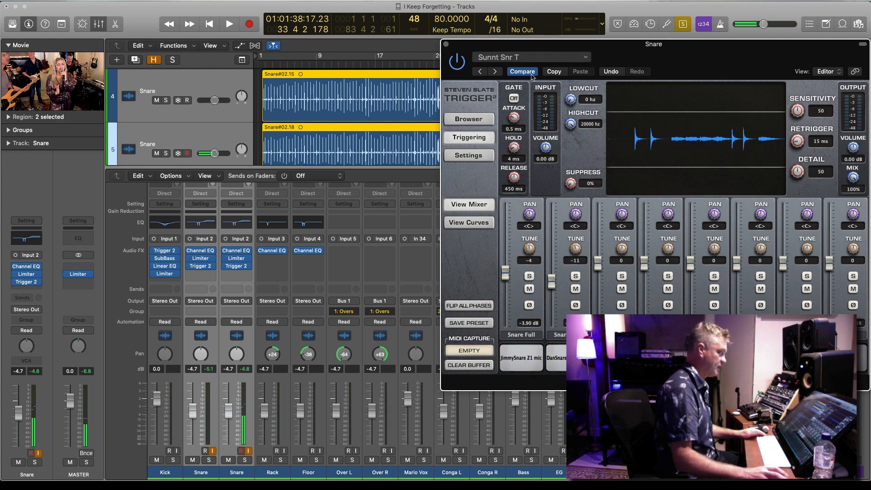
Load DreamSnare Z3.tci from the Trigger2 Snares library into the first Trigger 2 sample slot
{"action": "left_click", "coordinate": [468, 118]}
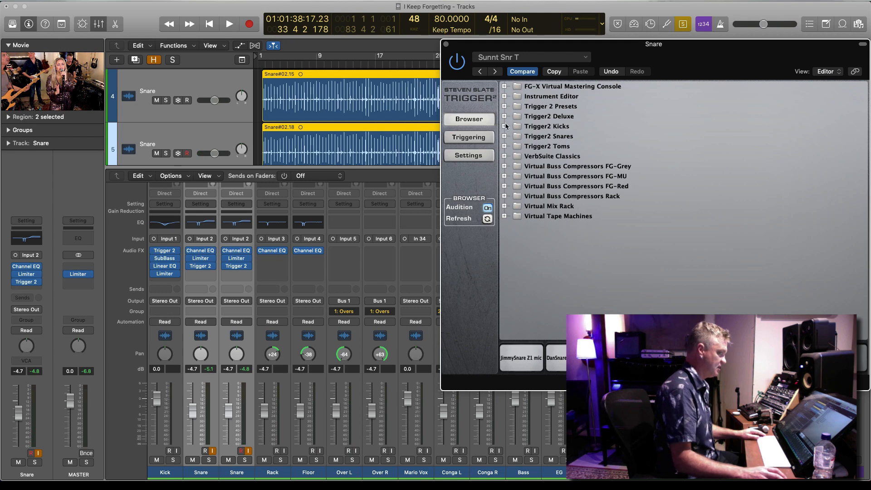
{"action": "left_click", "coordinate": [505, 136]}
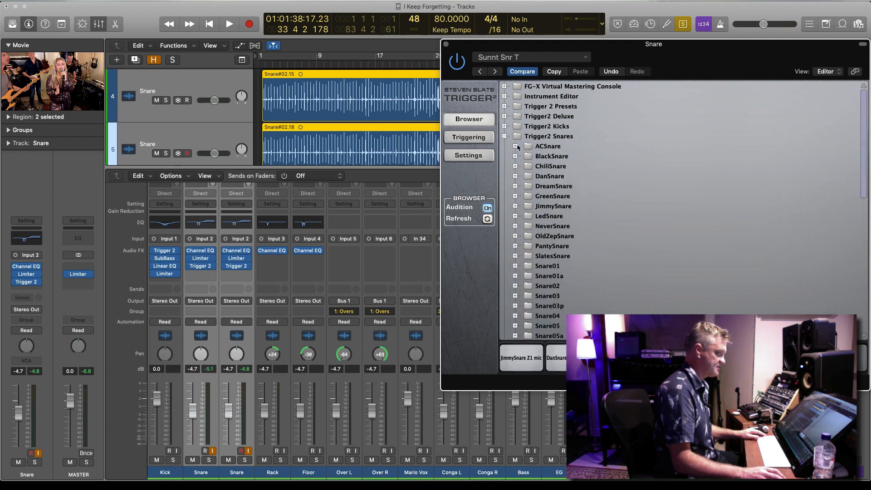
{"action": "left_click", "coordinate": [515, 187]}
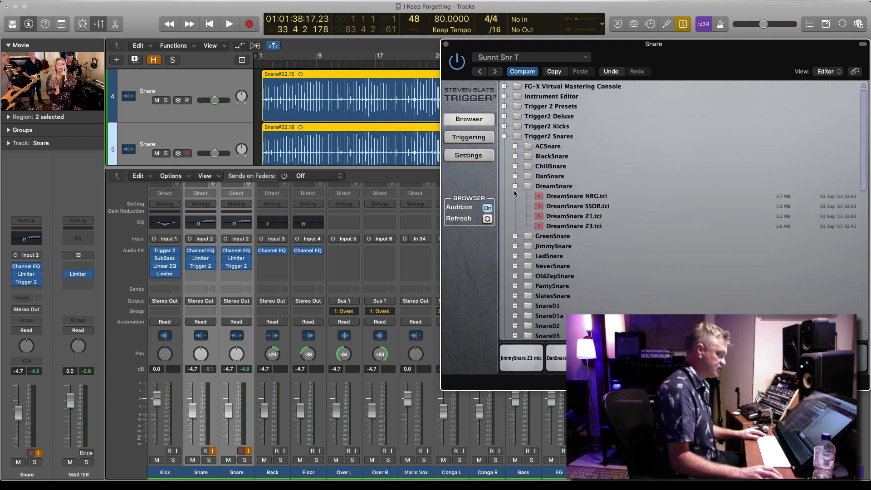
{"action": "left_click", "coordinate": [539, 227]}
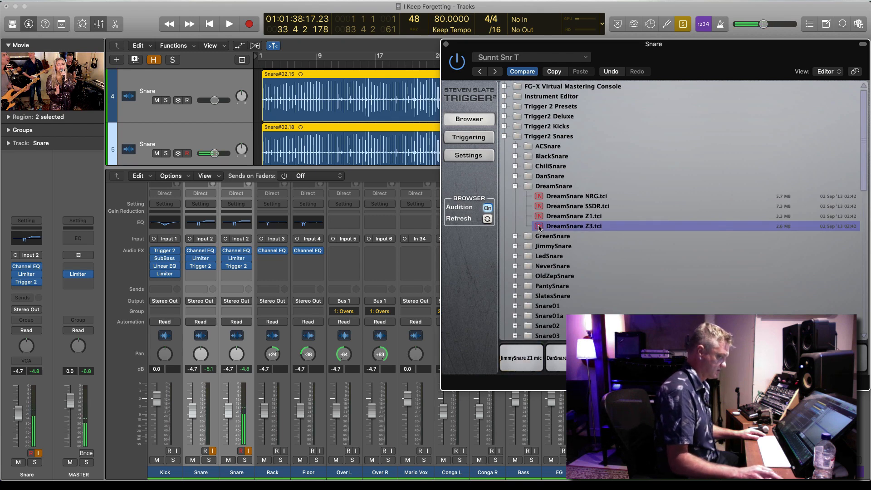
Load the last sample of the SlatesSnare folder into the second Trigger 2 sample slot
{"action": "scroll", "coordinate": [536, 327], "scroll_direction": "down", "scroll_amount": 1}
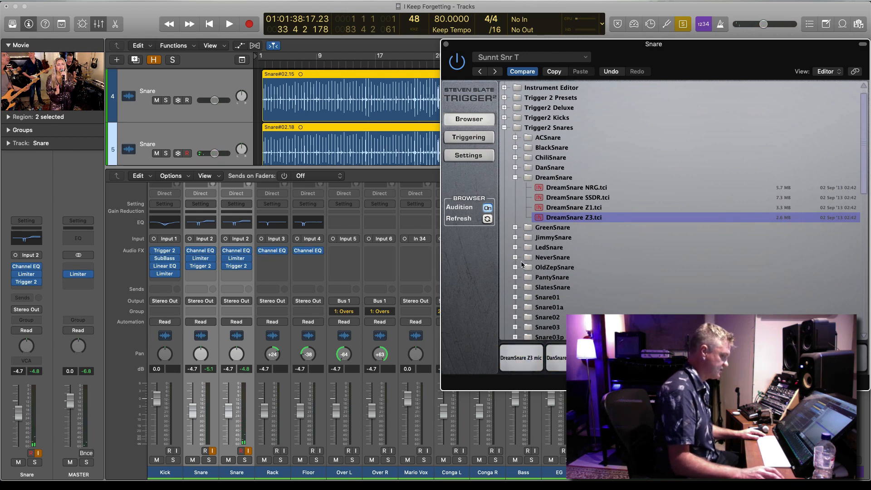
{"action": "left_click", "coordinate": [515, 287]}
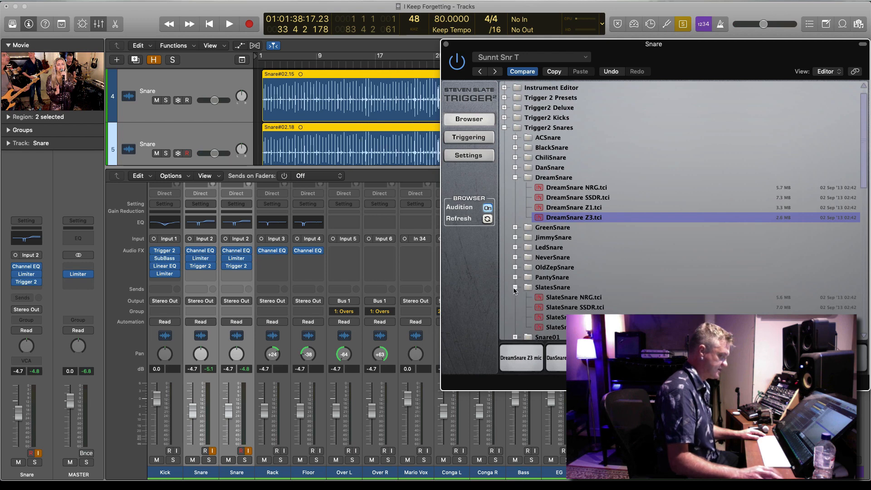
{"action": "left_click", "coordinate": [543, 328]}
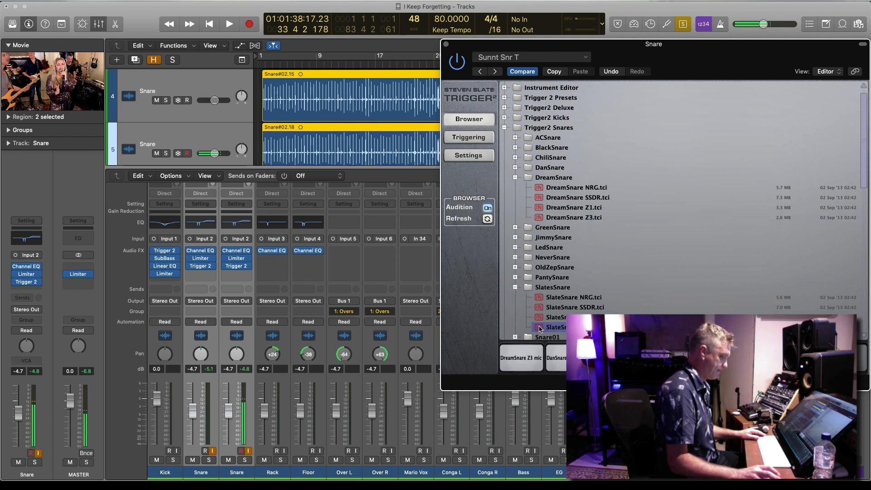
{"action": "scroll", "coordinate": [541, 328], "scroll_direction": "down", "scroll_amount": 1}
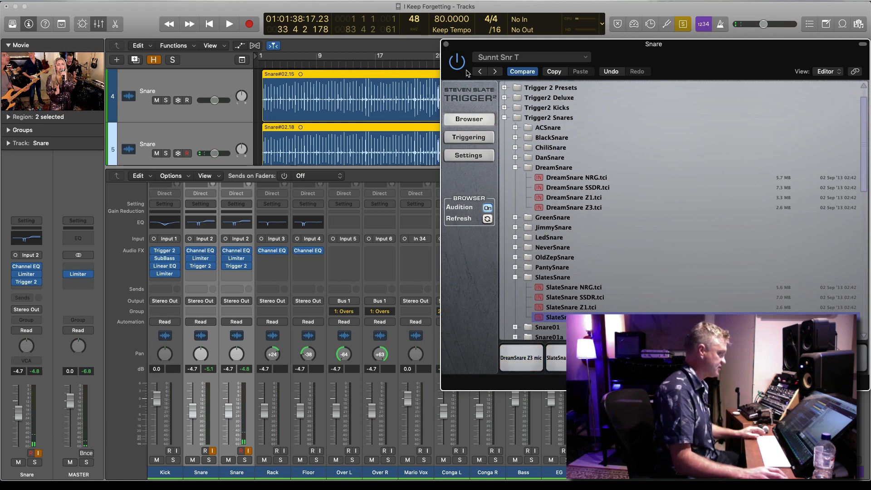
Show Trigger 2's triggering view and play the reinforced snare from around bar 4 to hear the samples
{"action": "left_click", "coordinate": [472, 139]}
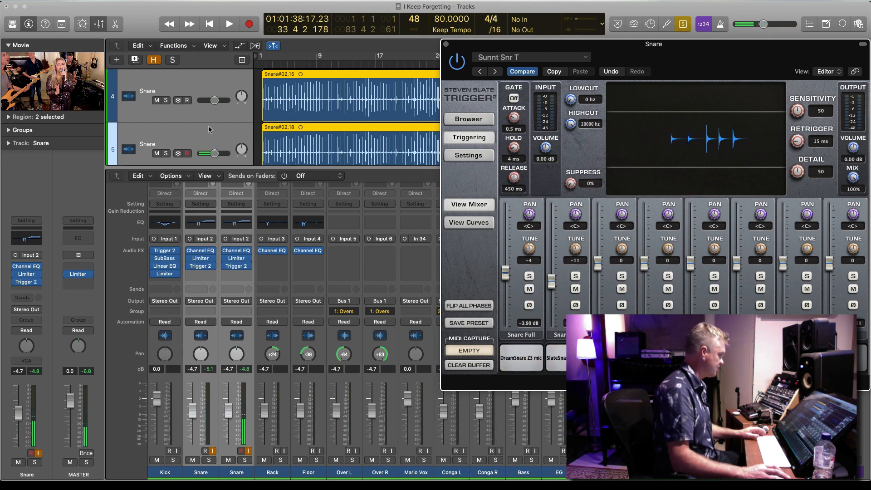
{"action": "key", "text": "space"}
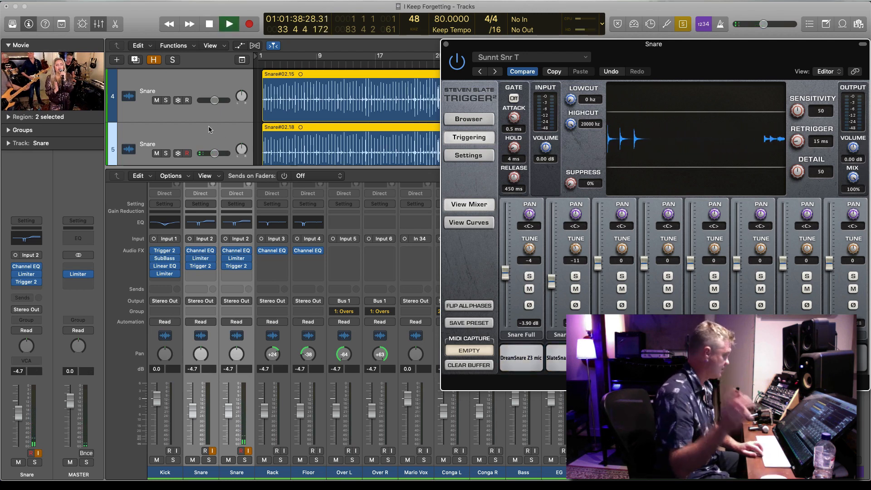
{"action": "left_click", "coordinate": [289, 65]}
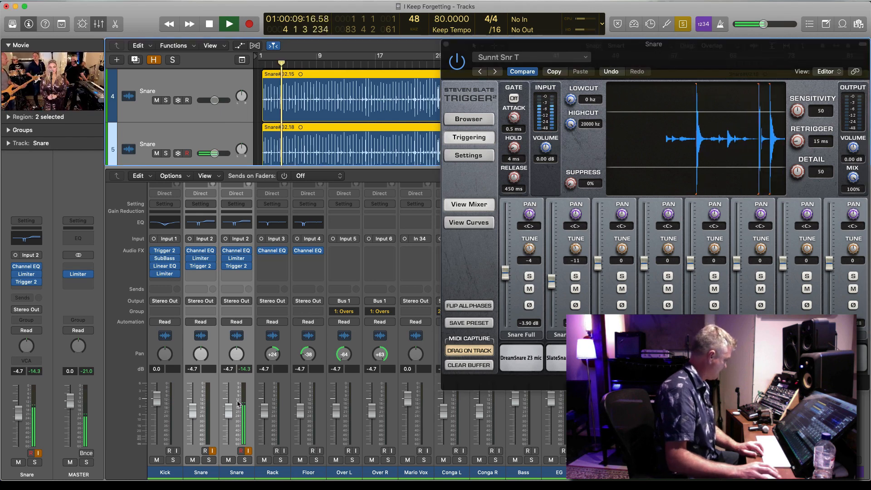
Solo the original Snare track, stop playback and remove Trigger 2 from its channel
{"action": "left_click", "coordinate": [209, 460]}
{"action": "key", "text": "comma"}
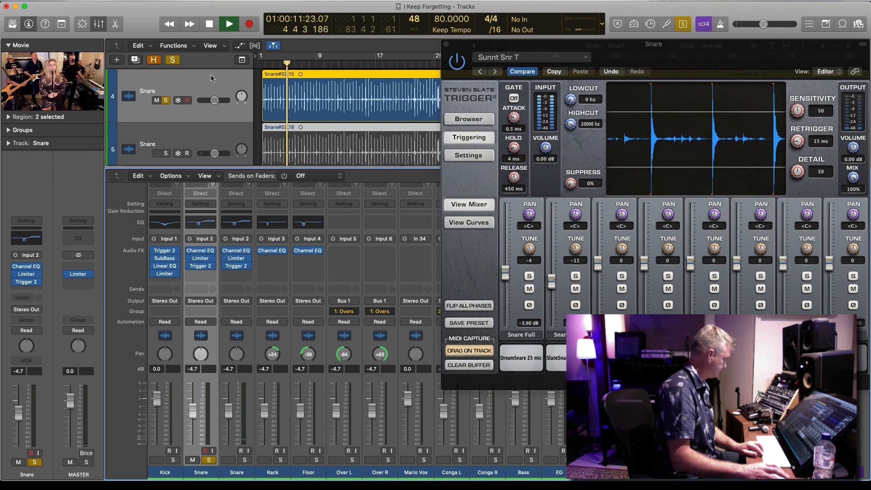
{"action": "left_click", "coordinate": [222, 85]}
{"action": "key", "text": "super+Right"}
{"action": "key", "text": "super+Right"}
{"action": "key", "text": "super+Right"}
{"action": "key", "text": "super+Right"}
{"action": "key", "text": "space"}
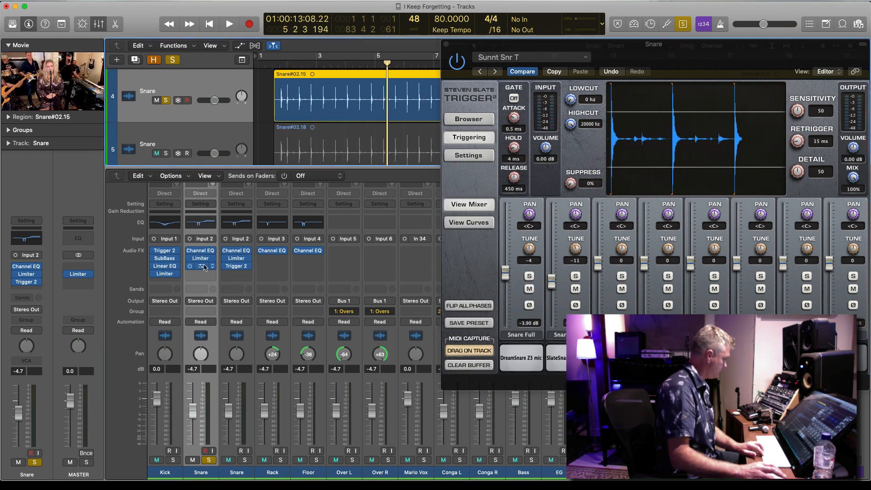
{"action": "left_click", "coordinate": [213, 266]}
{"action": "left_click", "coordinate": [218, 286]}
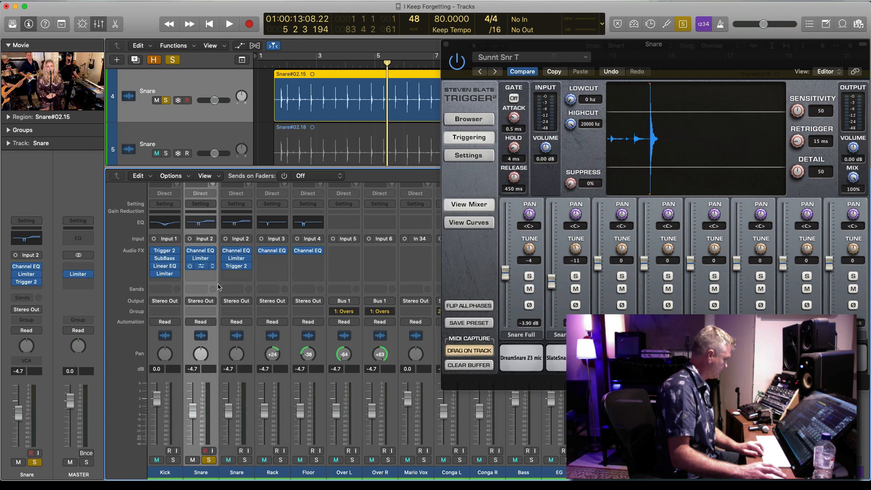
Audition the original Snare, solo the overheads and switch the snare solo to the duplicate, replaying from around bar 4
{"action": "key", "text": "space"}
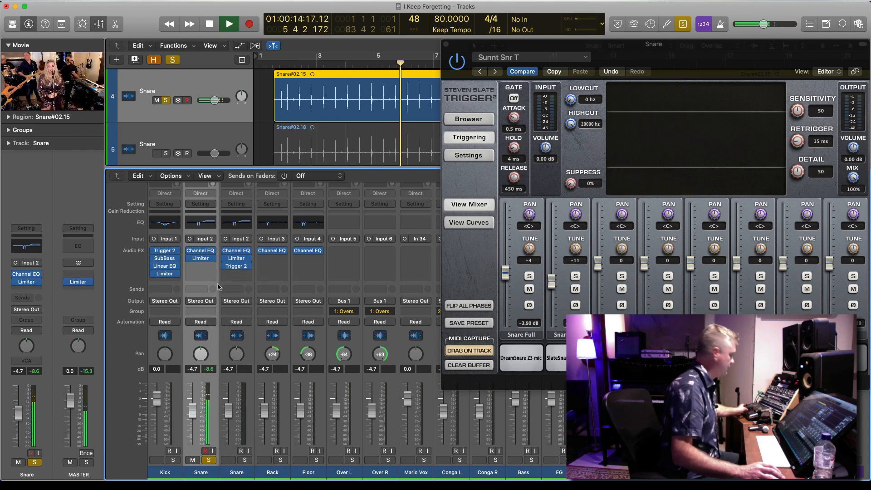
{"action": "scroll", "coordinate": [369, 107], "scroll_direction": "down", "scroll_amount": 5}
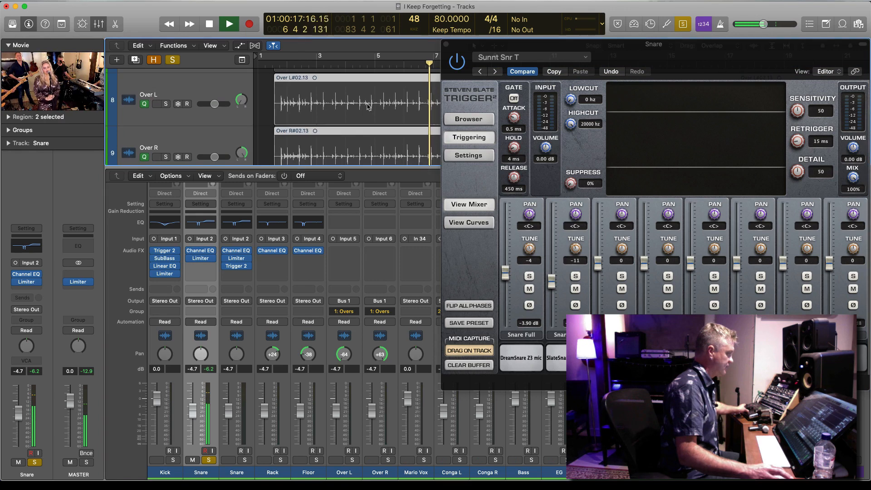
{"action": "left_click", "coordinate": [166, 104]}
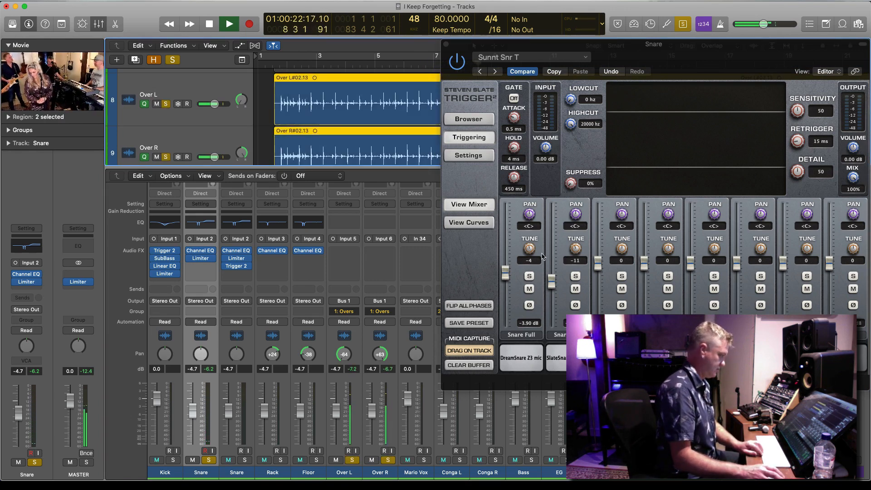
{"action": "left_click", "coordinate": [245, 469]}
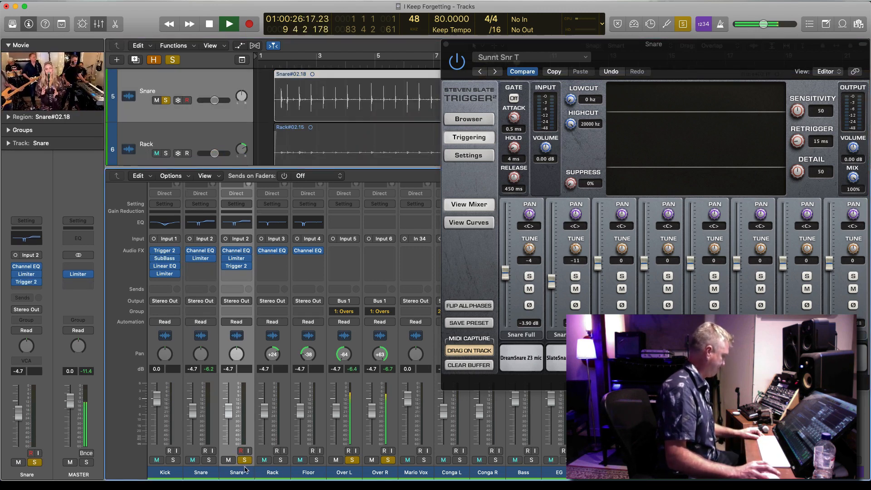
{"action": "left_click", "coordinate": [345, 61]}
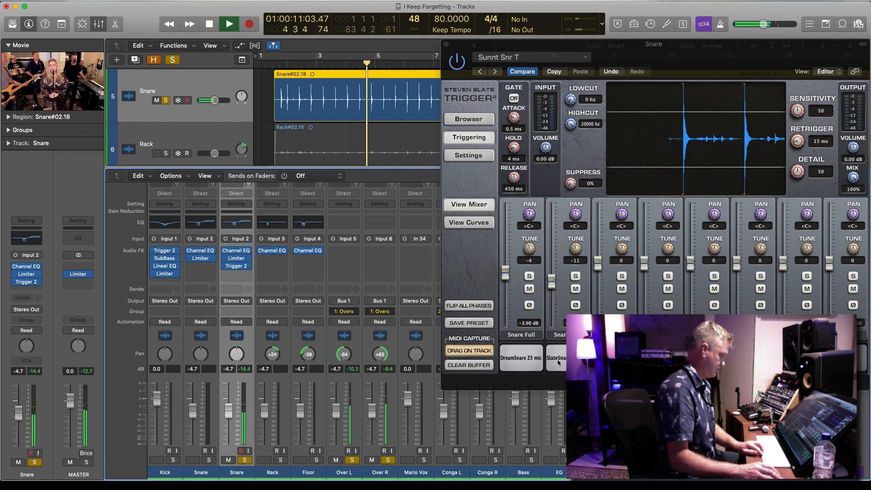
Set the duplicate Snare channel's fader to 0.0 dB during playback and stop
{"action": "left_click_drag", "start_coordinate": [522, 49], "coordinate": [385, 12]}
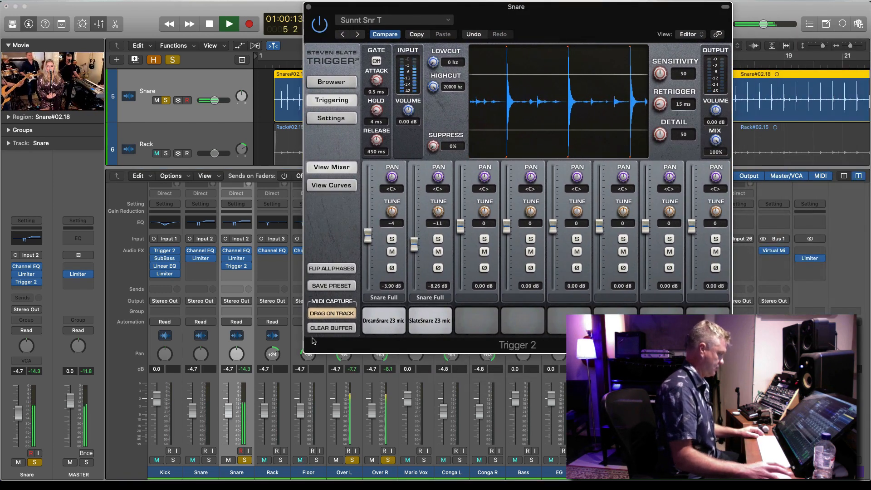
{"action": "left_click", "coordinate": [230, 408], "text": "alt"}
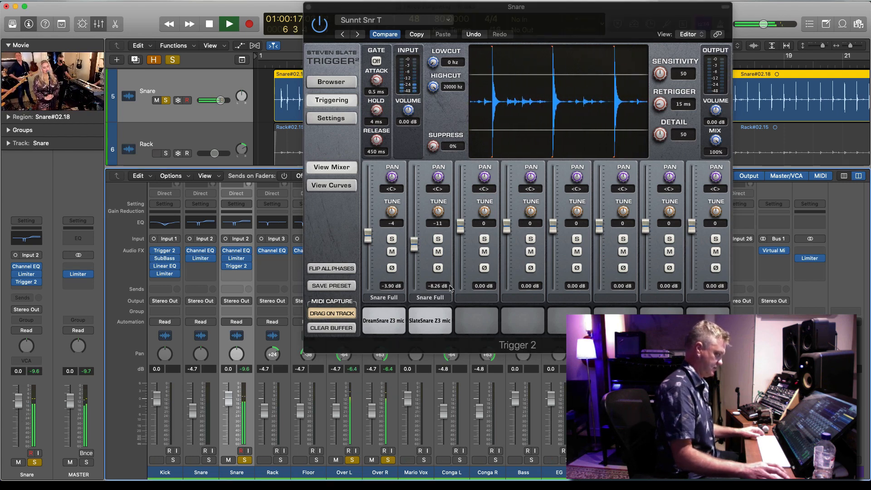
{"action": "key", "text": "space"}
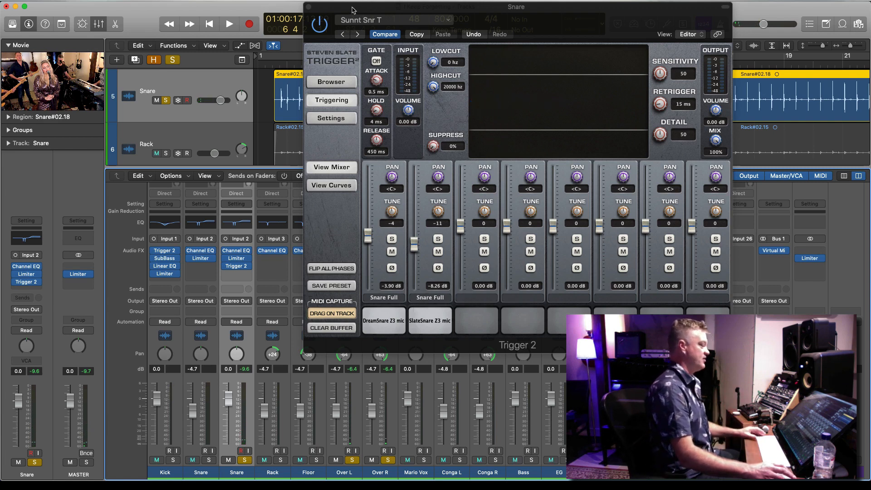
Set Trigger 2's first sample to tune 5 at -1.53 dB and the second to tune 12 at 5.47 dB during playback
{"action": "left_click_drag", "start_coordinate": [343, 8], "coordinate": [442, 105]}
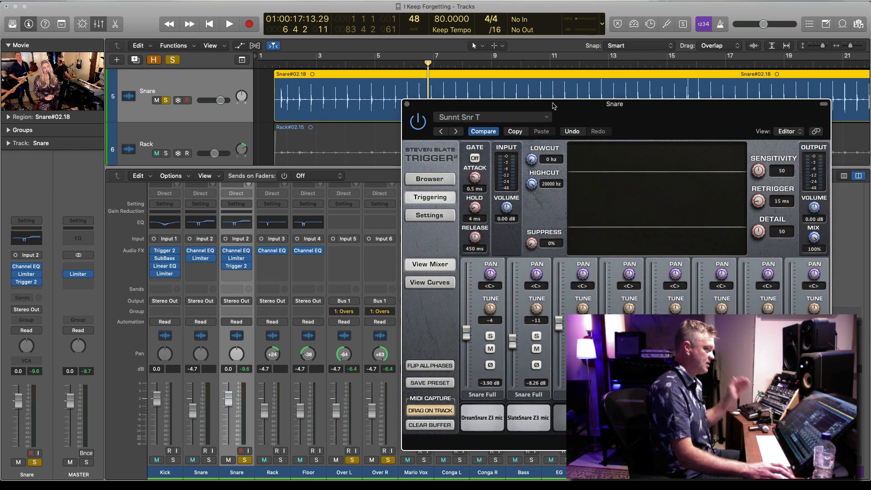
{"action": "left_click_drag", "start_coordinate": [552, 106], "coordinate": [538, 97]}
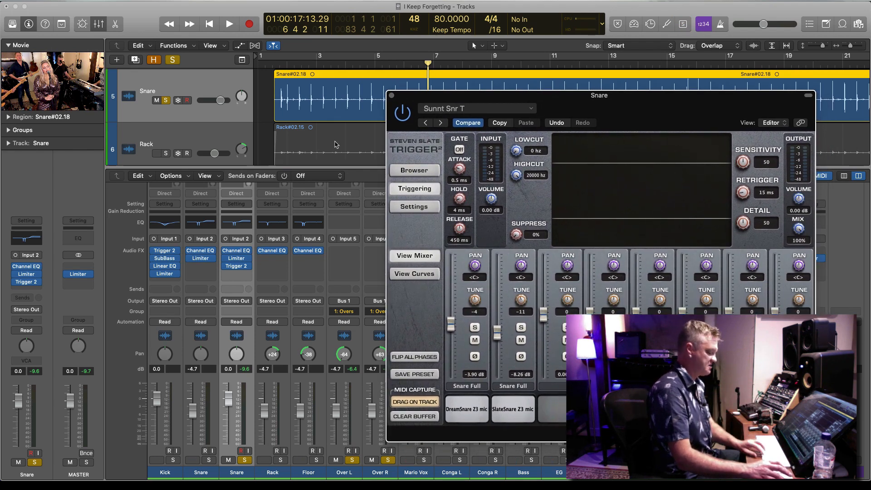
{"action": "left_click", "coordinate": [342, 105]}
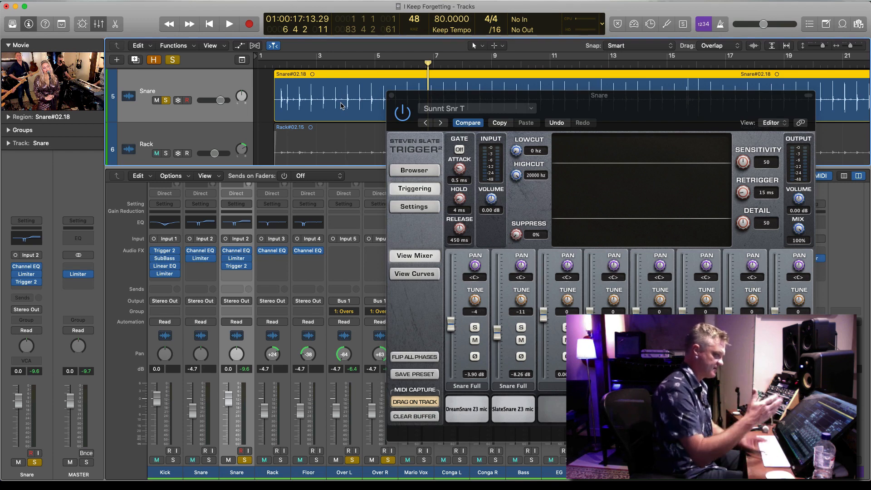
{"action": "key", "text": "space"}
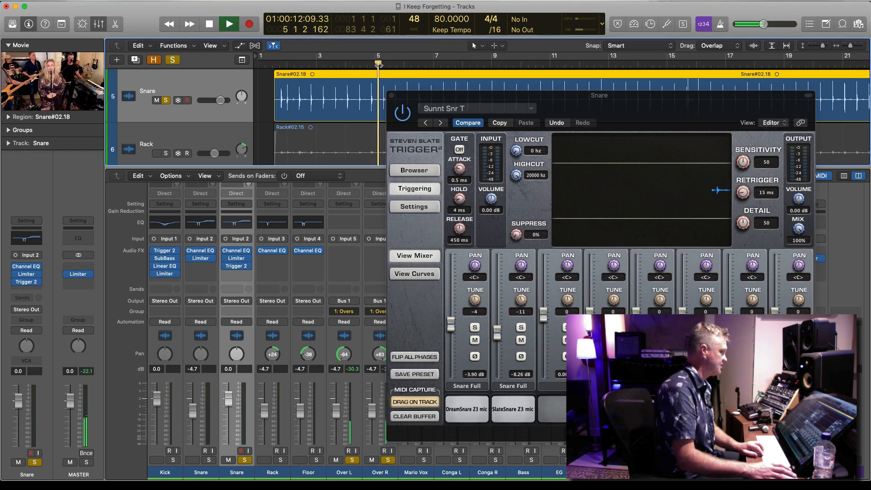
{"action": "left_click_drag", "start_coordinate": [453, 327], "coordinate": [478, 293]}
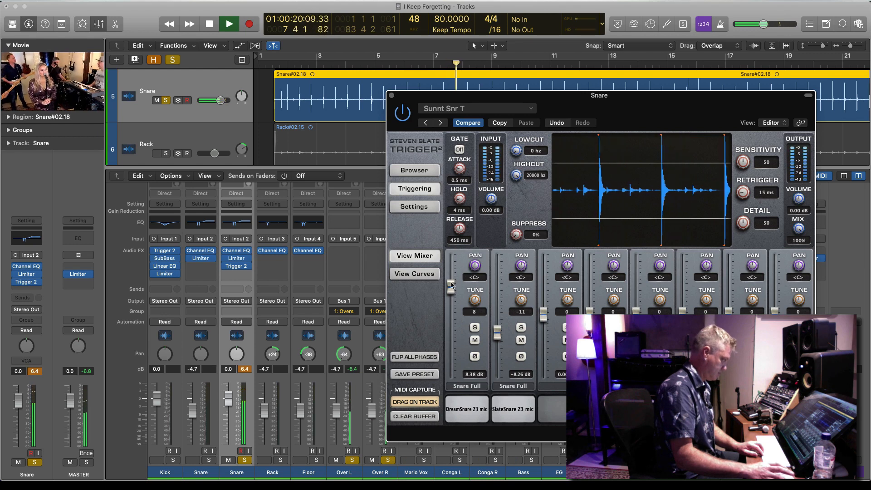
{"action": "mouse_move", "coordinate": [451, 287]}
{"action": "left_mouse_down"}
{"action": "mouse_move", "coordinate": [445, 358]}
{"action": "mouse_move", "coordinate": [461, 296]}
{"action": "left_mouse_up"}
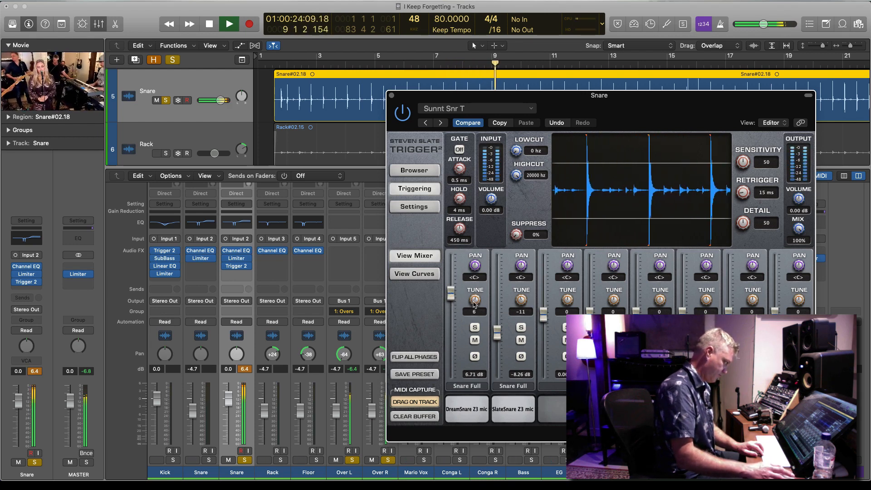
{"action": "left_click_drag", "start_coordinate": [451, 296], "coordinate": [448, 320]}
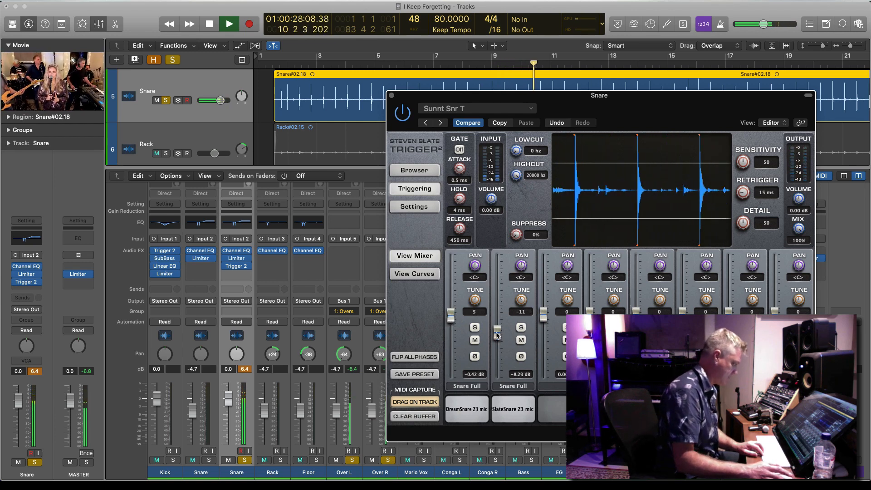
{"action": "left_click_drag", "start_coordinate": [494, 267], "coordinate": [451, 320]}
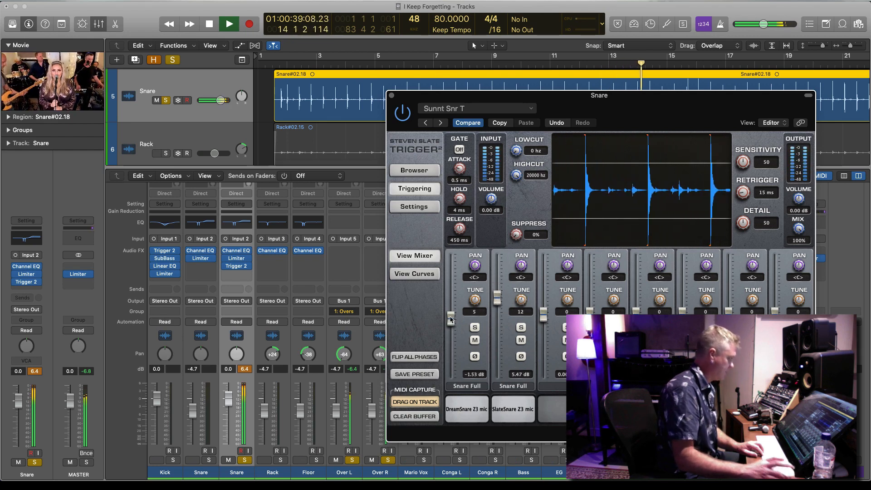
Close the Trigger 2 window, stop playback and hide the mixer to show more of the arrangement
{"action": "left_click", "coordinate": [391, 95]}
{"action": "key", "text": "space"}
{"action": "key", "text": "super+Up"}
{"action": "key", "text": "super+Up"}
{"action": "key", "text": "super+Up"}
{"action": "key", "text": "super+Up"}
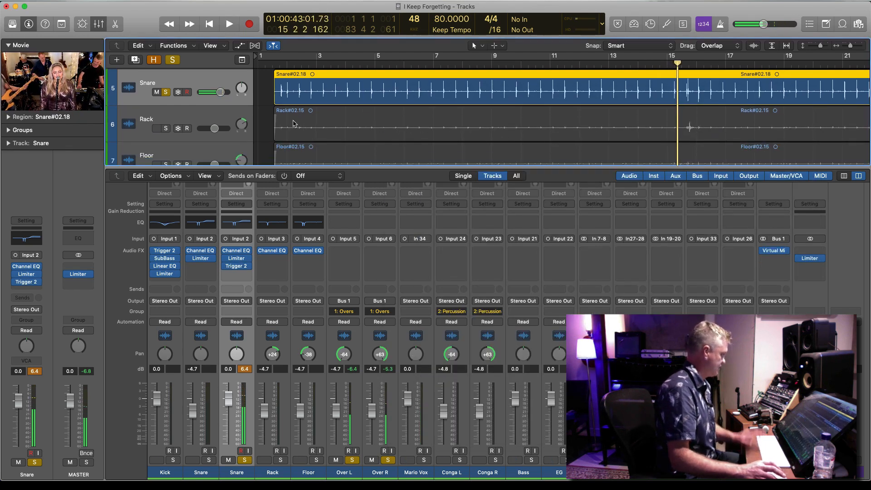
{"action": "left_click", "coordinate": [99, 23]}
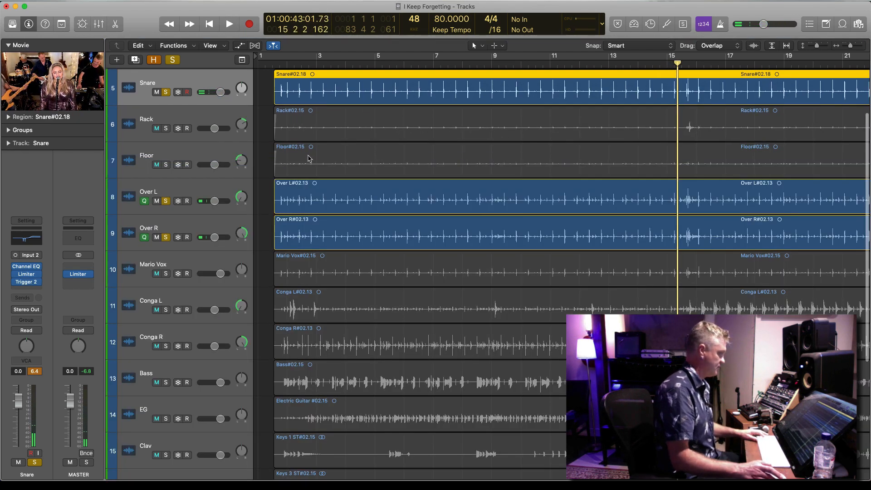
Clear the track solos, select the seven drum regions from Kick through Over R and play them in isolation
{"action": "scroll", "coordinate": [307, 266], "scroll_direction": "up", "scroll_amount": 3}
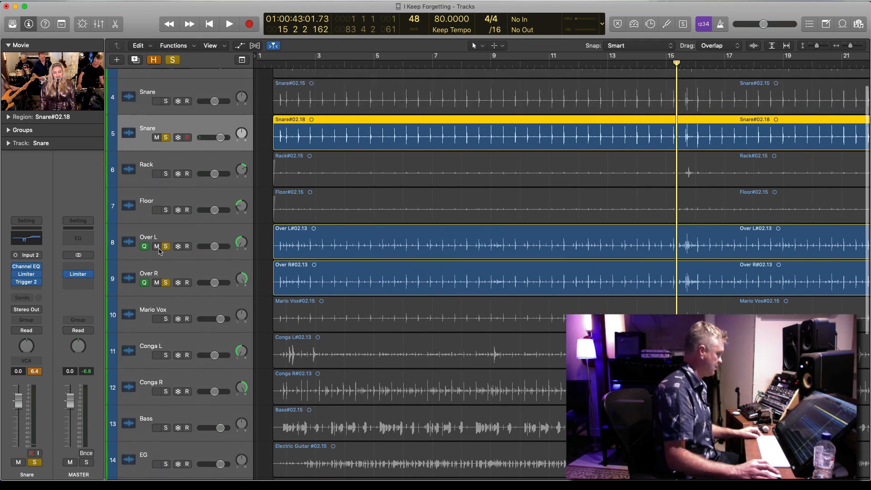
{"action": "left_click", "coordinate": [166, 246], "text": "alt"}
{"action": "left_click_drag", "start_coordinate": [263, 280], "coordinate": [390, 56]}
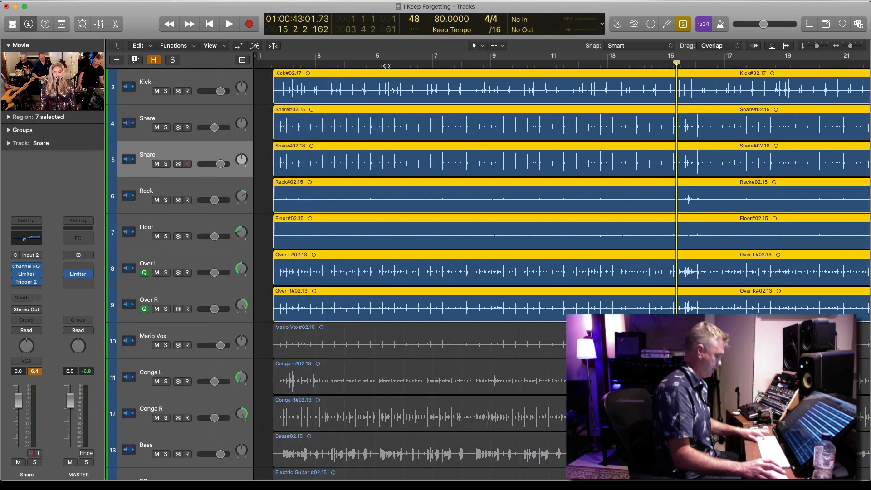
{"action": "key", "text": "space"}
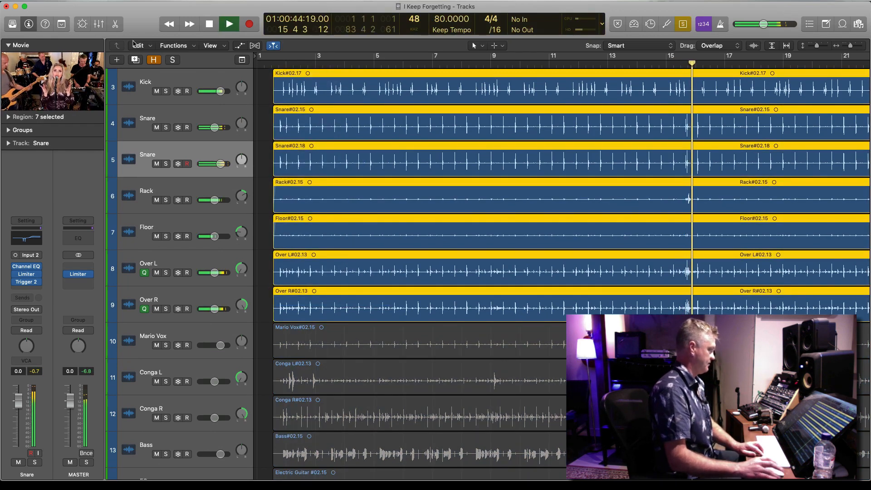
Compare the drums with the duplicate Snare muted and unmuted in the mixer, and set its fader to -4.9 dB
{"action": "key", "text": "x"}
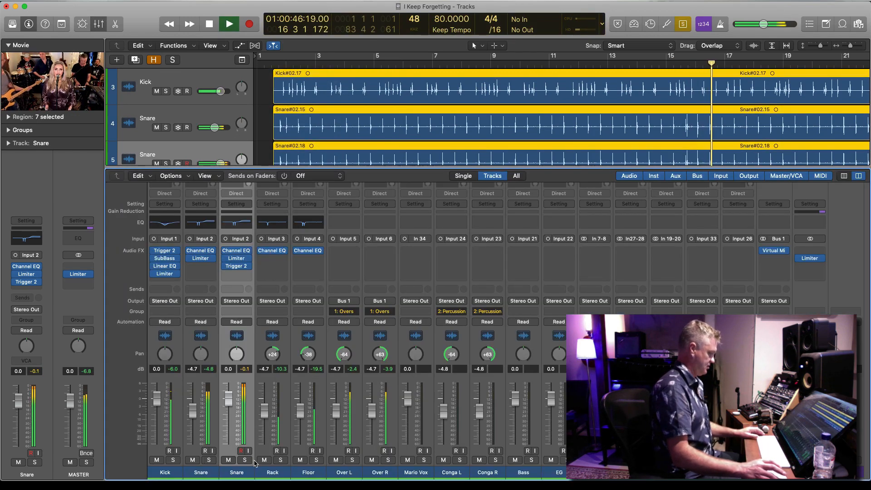
{"action": "left_click", "coordinate": [228, 460]}
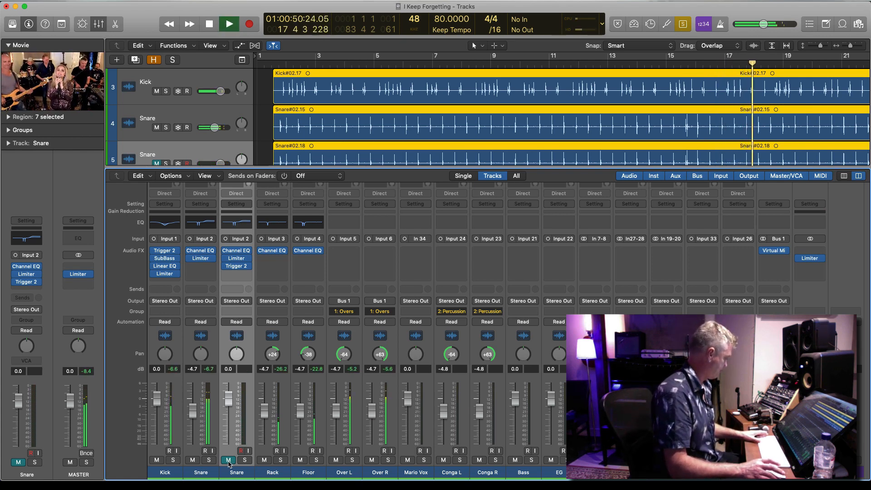
{"action": "left_click", "coordinate": [229, 460]}
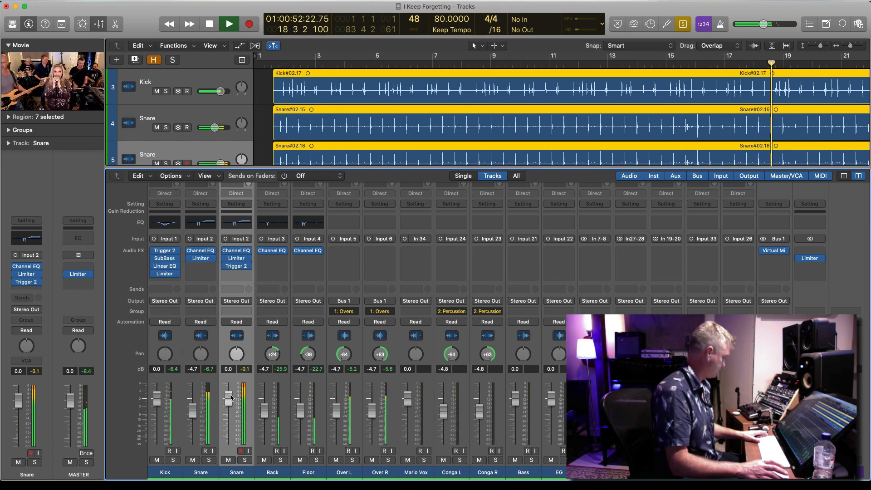
{"action": "left_click_drag", "start_coordinate": [230, 398], "coordinate": [229, 422]}
{"action": "key", "text": "space"}
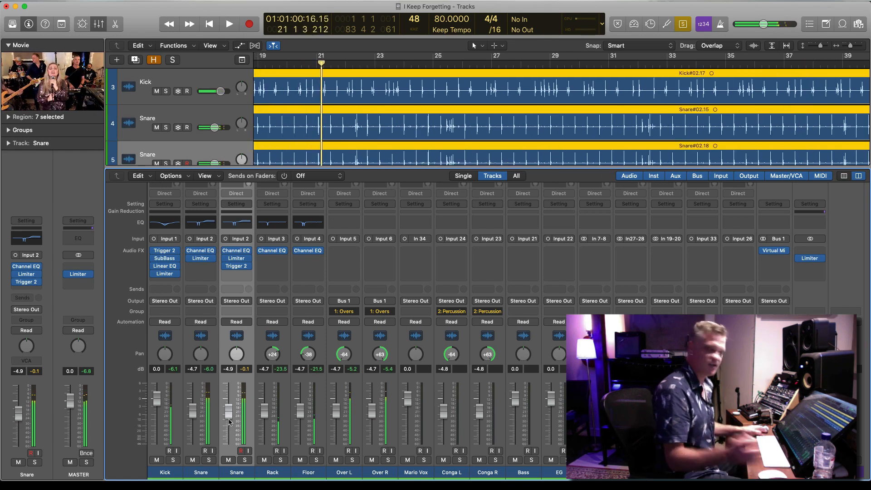
Insert a ChromaVerb reverb after Trigger 2 on the duplicate Snare channel
{"action": "left_click", "coordinate": [249, 275]}
{"action": "mouse_move", "coordinate": [271, 411]}
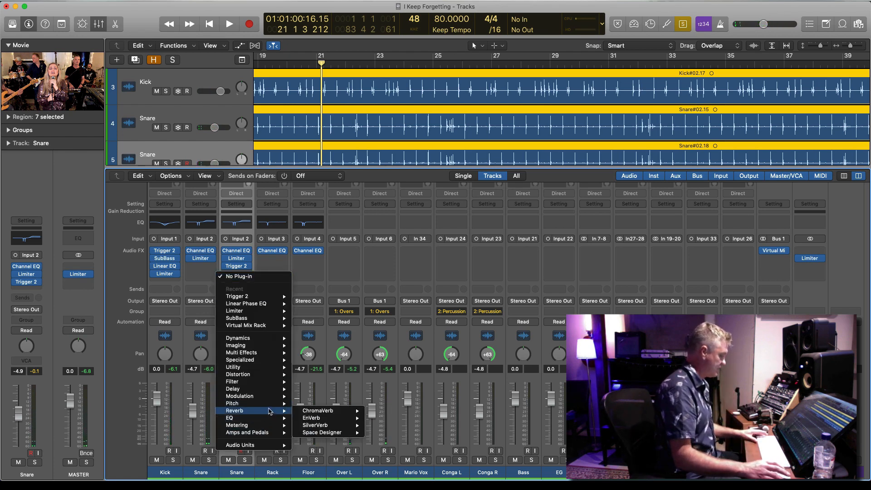
{"action": "mouse_move", "coordinate": [340, 414]}
{"action": "left_click", "coordinate": [376, 411]}
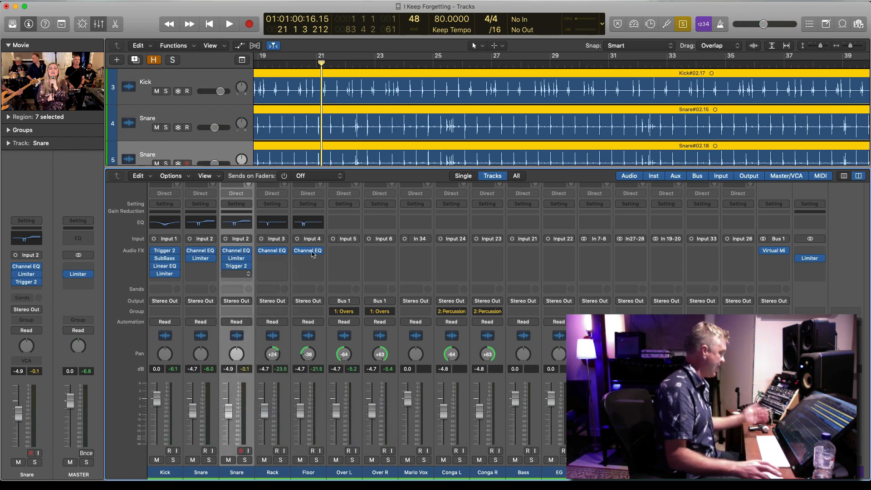
Load the Drum Chamber preset in the duplicate Snare's ChromaVerb and keep the reverb's settings open
{"action": "left_click", "coordinate": [117, 38]}
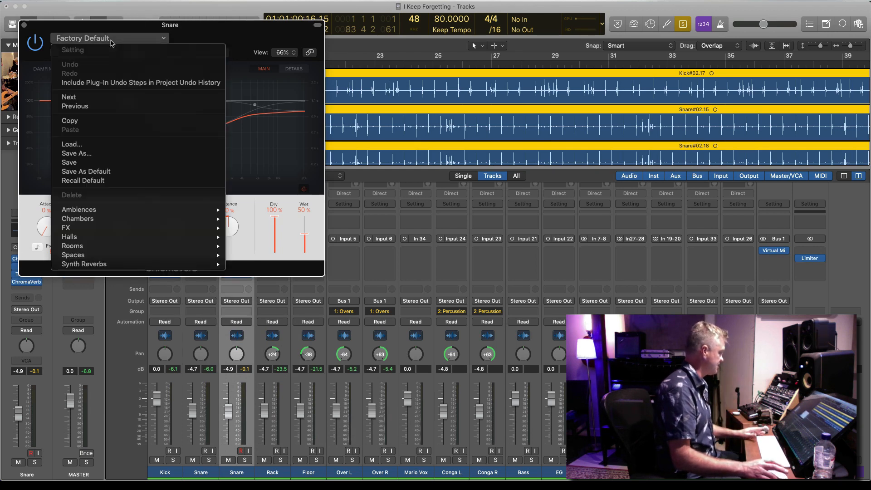
{"action": "mouse_move", "coordinate": [190, 221]}
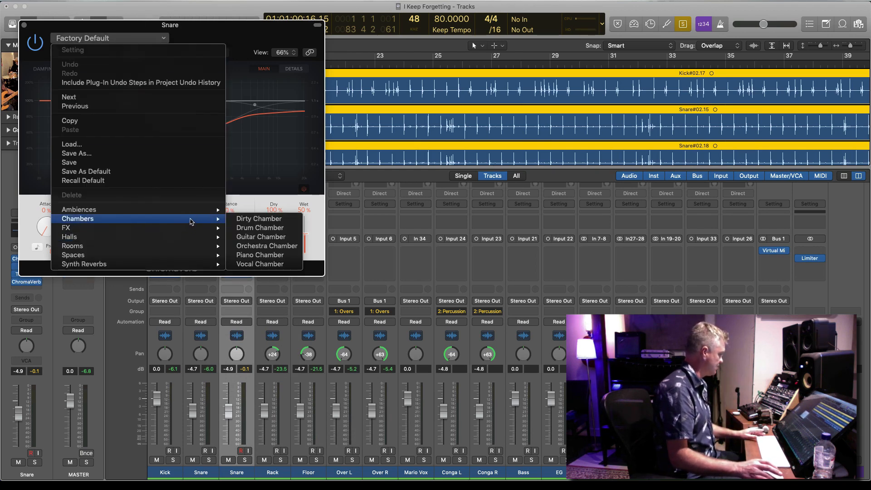
{"action": "left_click", "coordinate": [271, 228]}
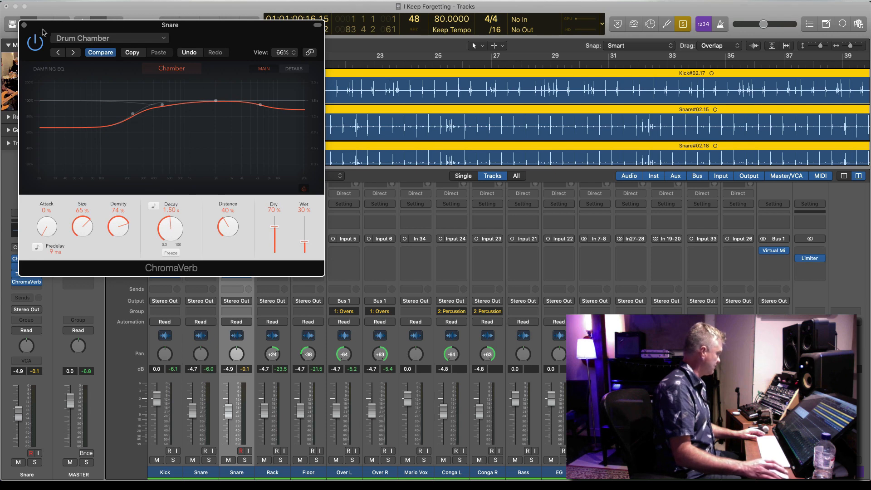
{"action": "left_click", "coordinate": [24, 26]}
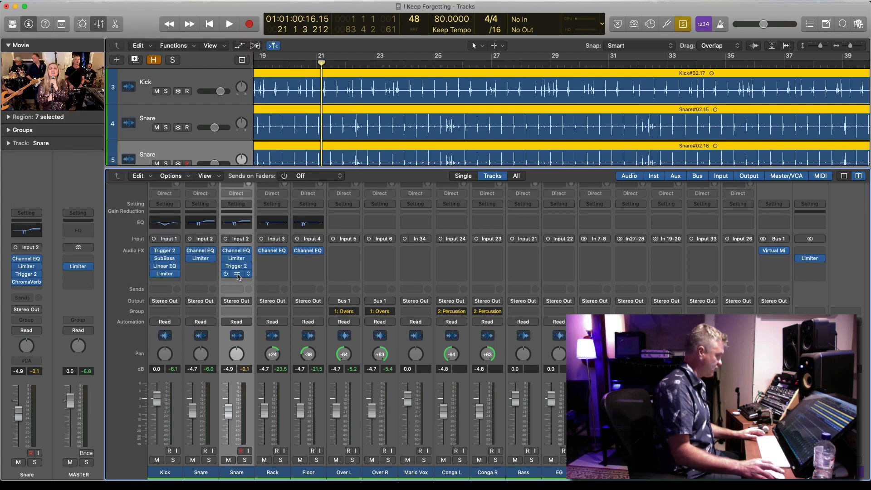
{"action": "left_click", "coordinate": [238, 275]}
{"action": "left_click", "coordinate": [125, 39]}
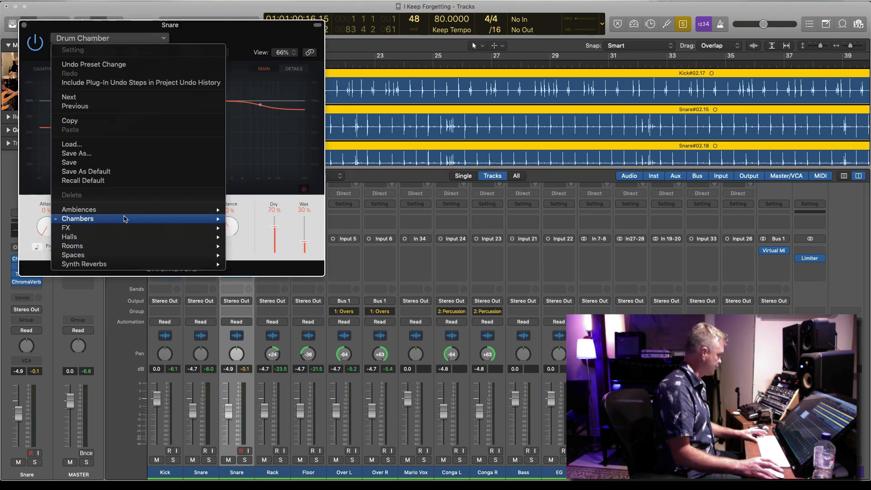
{"action": "left_click", "coordinate": [413, 175]}
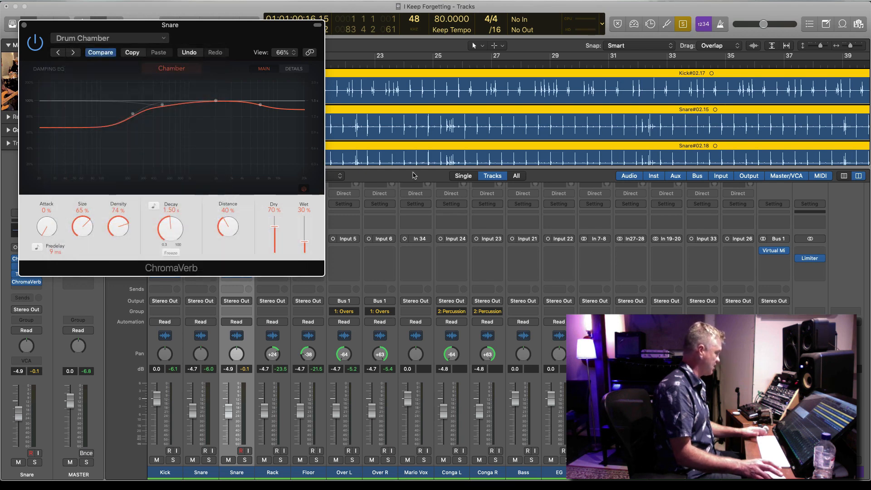
Play the drums and solo the duplicate Snare channel to hear its reverb alone
{"action": "key", "text": "space"}
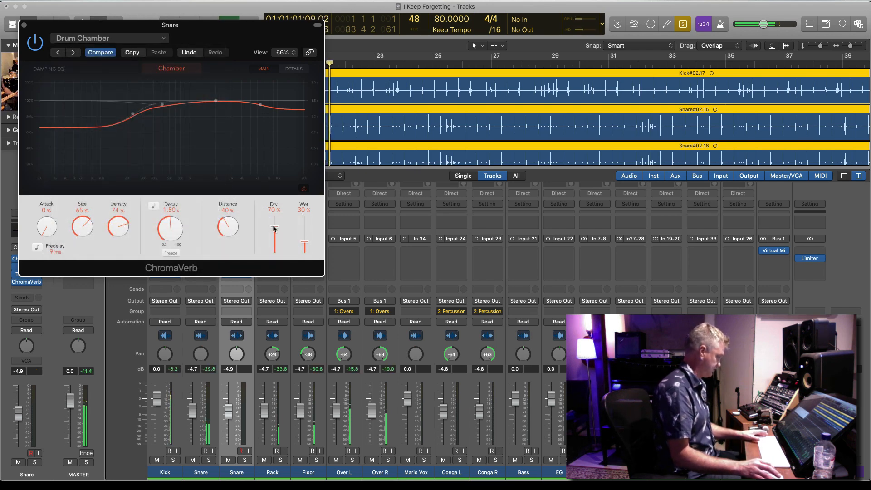
{"action": "key", "text": "v"}
{"action": "left_click", "coordinate": [245, 460]}
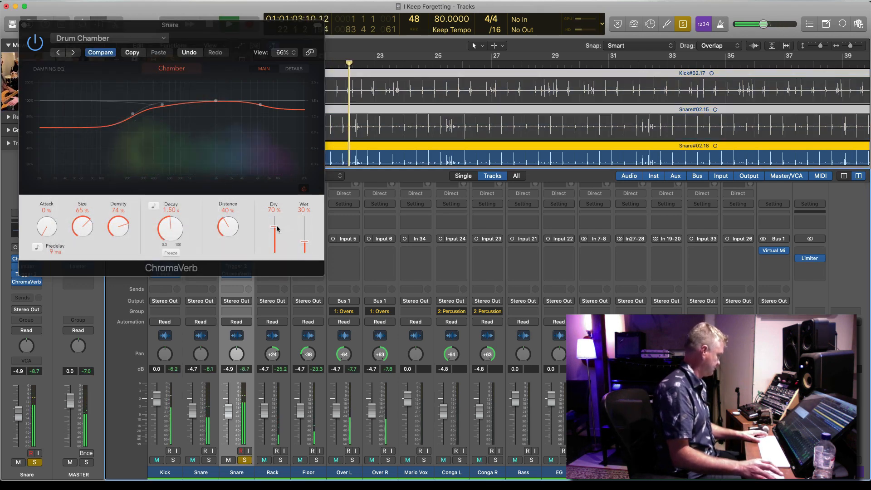
Set ChromaVerb's Dry to 100% and Wet to 35%, and move its damping EQ points to about 3750 Hz and 570 Hz
{"action": "left_click_drag", "start_coordinate": [275, 226], "coordinate": [278, 197]}
{"action": "left_click_drag", "start_coordinate": [307, 245], "coordinate": [306, 242]}
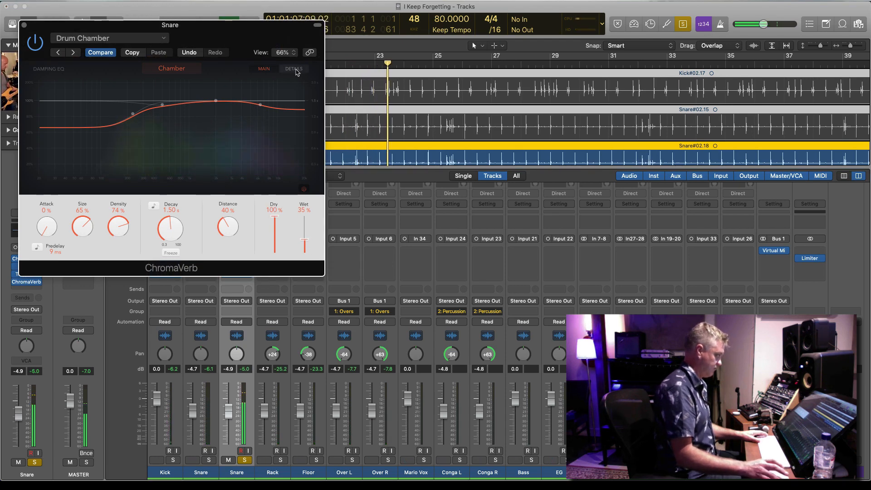
{"action": "left_click_drag", "start_coordinate": [259, 106], "coordinate": [240, 102]}
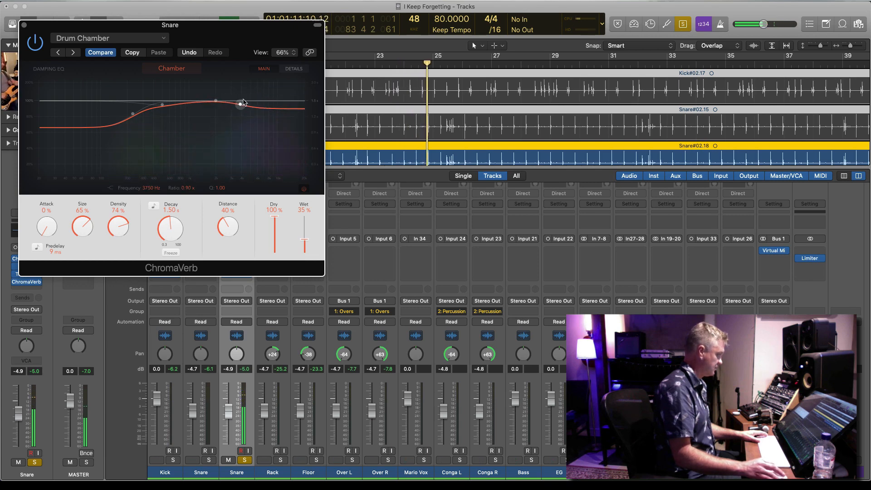
{"action": "mouse_move", "coordinate": [162, 105]}
{"action": "left_mouse_down"}
{"action": "mouse_move", "coordinate": [176, 82]}
{"action": "mouse_move", "coordinate": [171, 113]}
{"action": "mouse_move", "coordinate": [170, 72]}
{"action": "mouse_move", "coordinate": [168, 103]}
{"action": "left_mouse_up"}
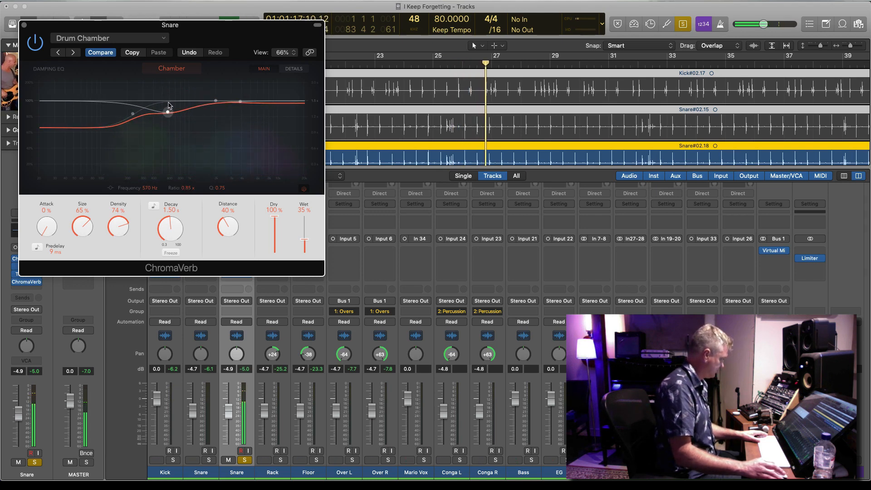
Close ChromaVerb, clear the duplicate Snare's solo to hear it with all the drums, and stop playback
{"action": "left_click", "coordinate": [24, 24]}
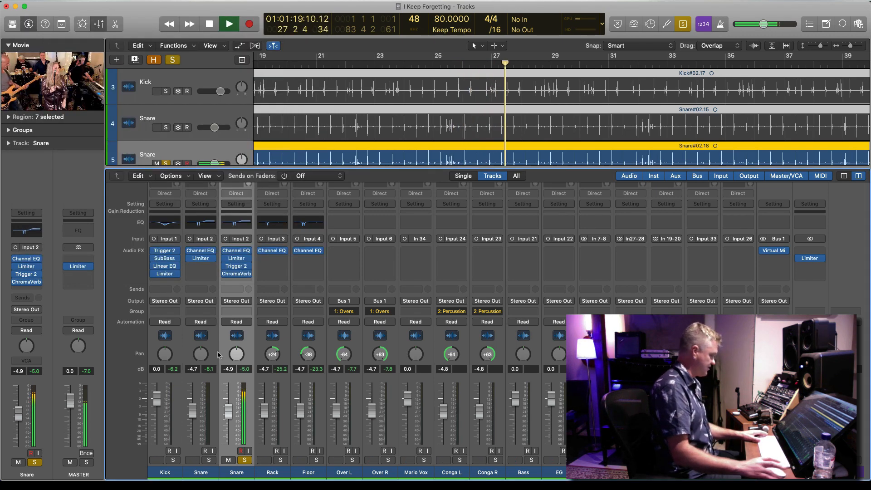
{"action": "left_click", "coordinate": [244, 461]}
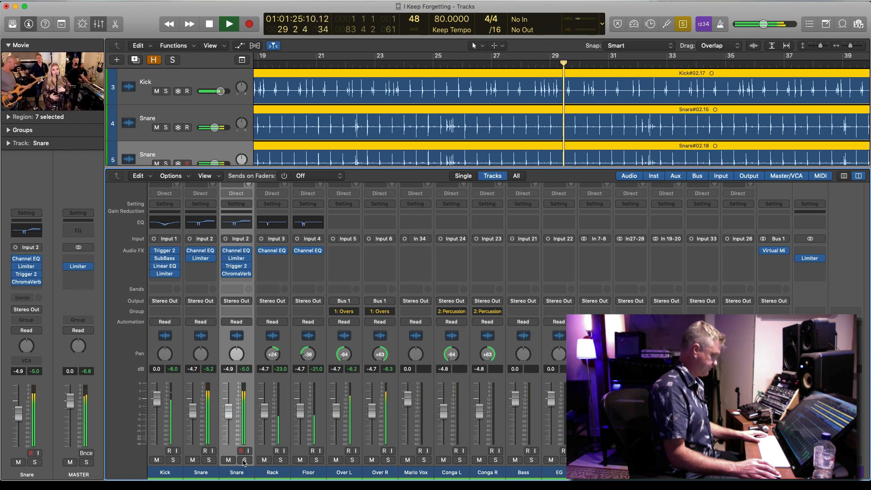
{"action": "key", "text": "space"}
Turn off the region solo and zoom the arrangement out until the whole song fits in view
{"action": "scroll", "coordinate": [201, 149], "scroll_direction": "down", "scroll_amount": 1}
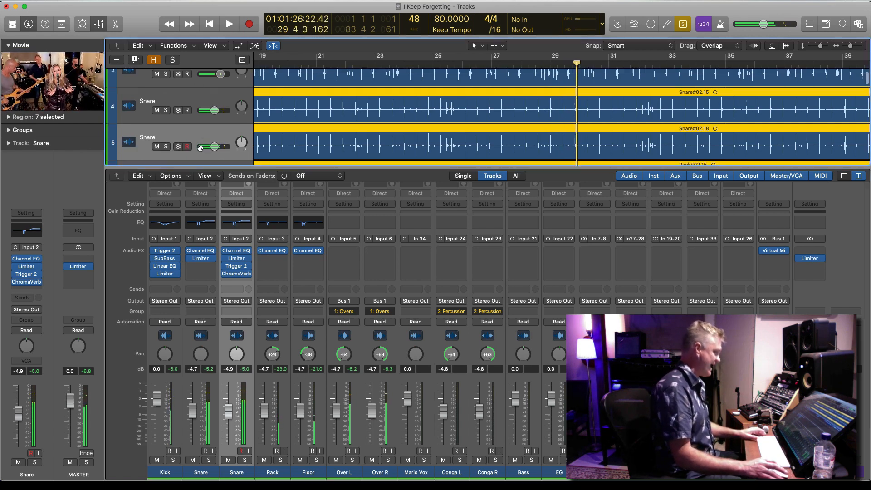
{"action": "left_click", "coordinate": [201, 149]}
{"action": "key", "text": "super+Up"}
{"action": "key", "text": "super+Up"}
{"action": "key", "text": "super+Up"}
{"action": "key", "text": "super+Up"}
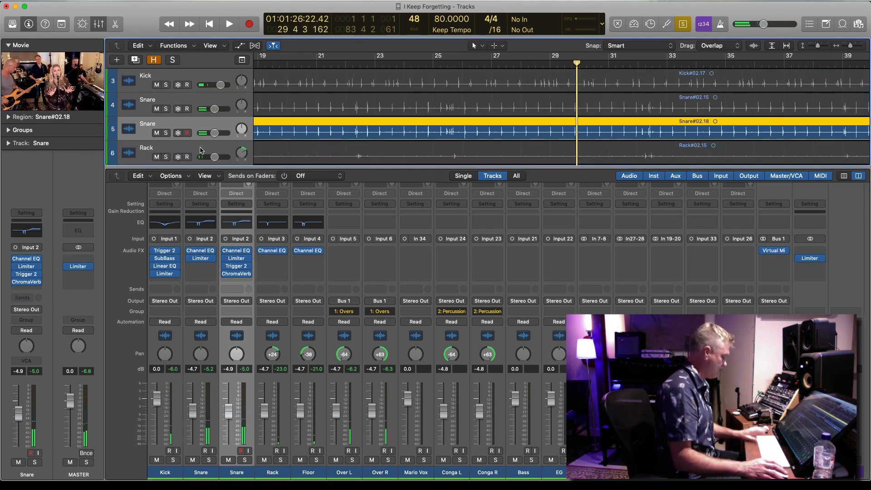
{"action": "key", "text": "ctrl+s"}
{"action": "key", "text": "super+Left"}
{"action": "key", "text": "super+Left"}
{"action": "key", "text": "super+Left"}
{"action": "key", "text": "super+Left"}
{"action": "key", "text": "super+Left"}
{"action": "key", "text": "super+Left"}
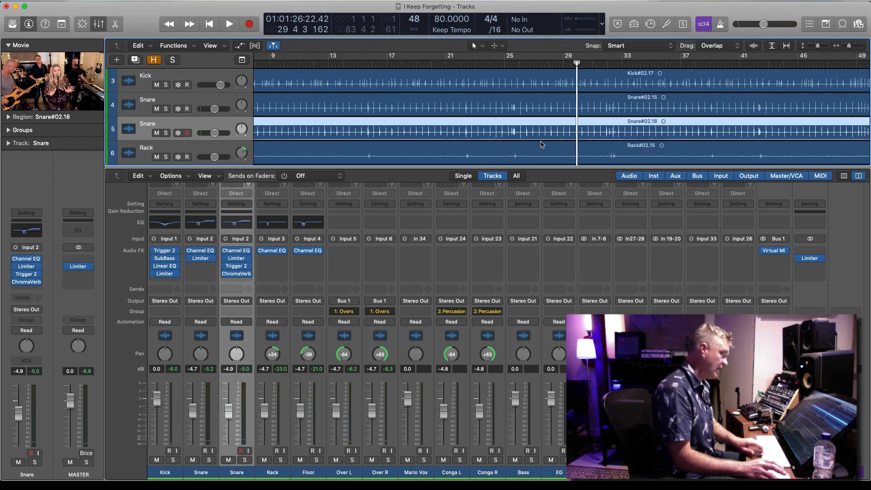
{"action": "key", "text": "super+Up"}
{"action": "key", "text": "super+Up"}
{"action": "key", "text": "super+Up"}
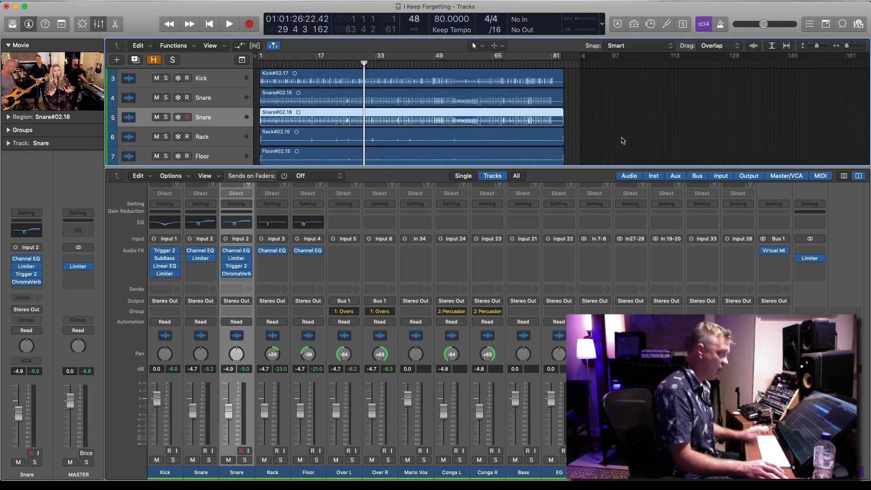
Select the seven drum regions from Kick through Over R, solo them, and play a short passage
{"action": "left_click_drag", "start_coordinate": [573, 79], "coordinate": [396, 146]}
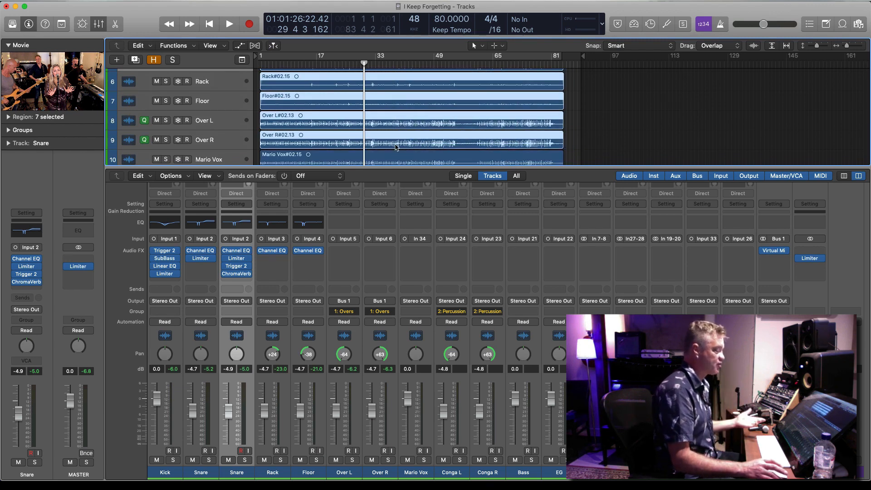
{"action": "key", "text": "ctrl+s"}
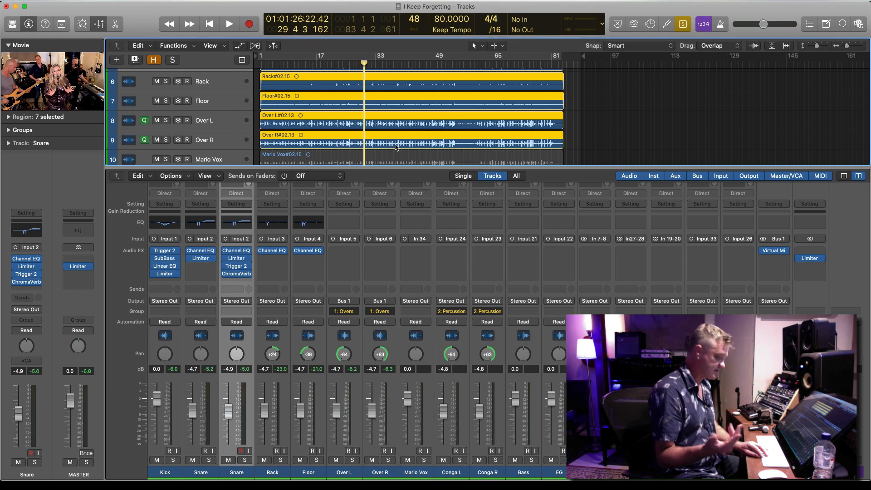
{"action": "key", "text": "space"}
{"action": "key", "text": "super+Down"}
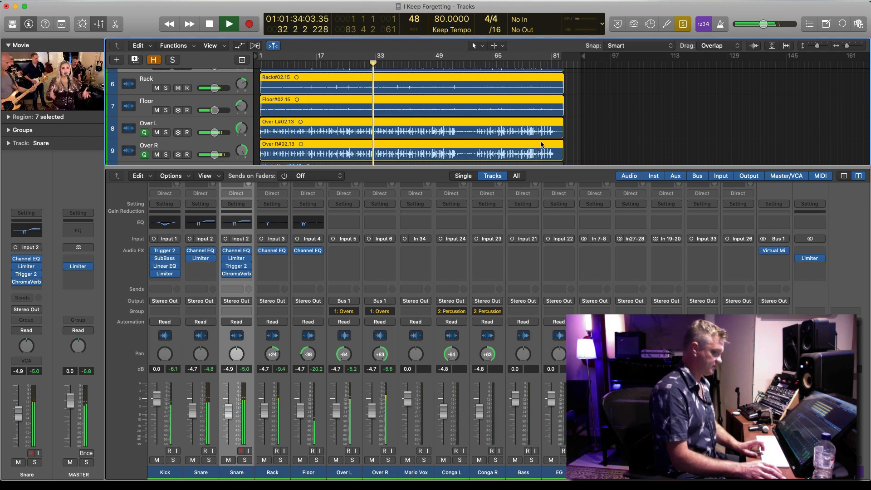
{"action": "key", "text": "space"}
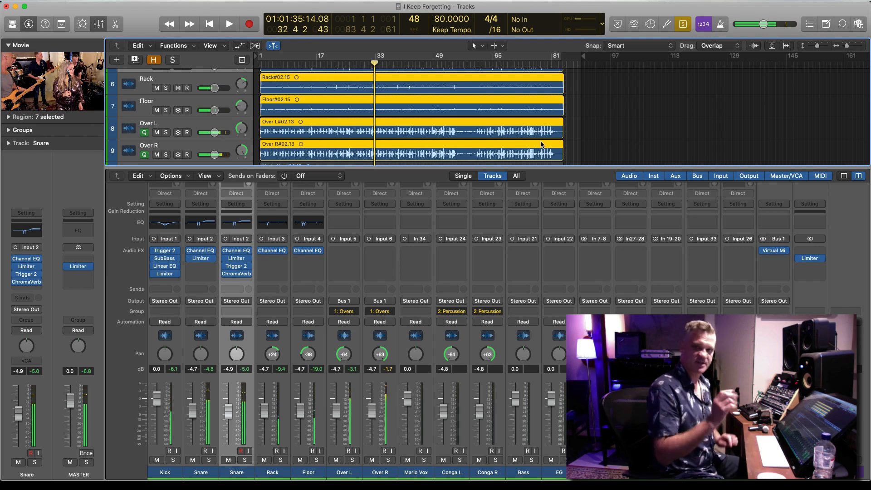